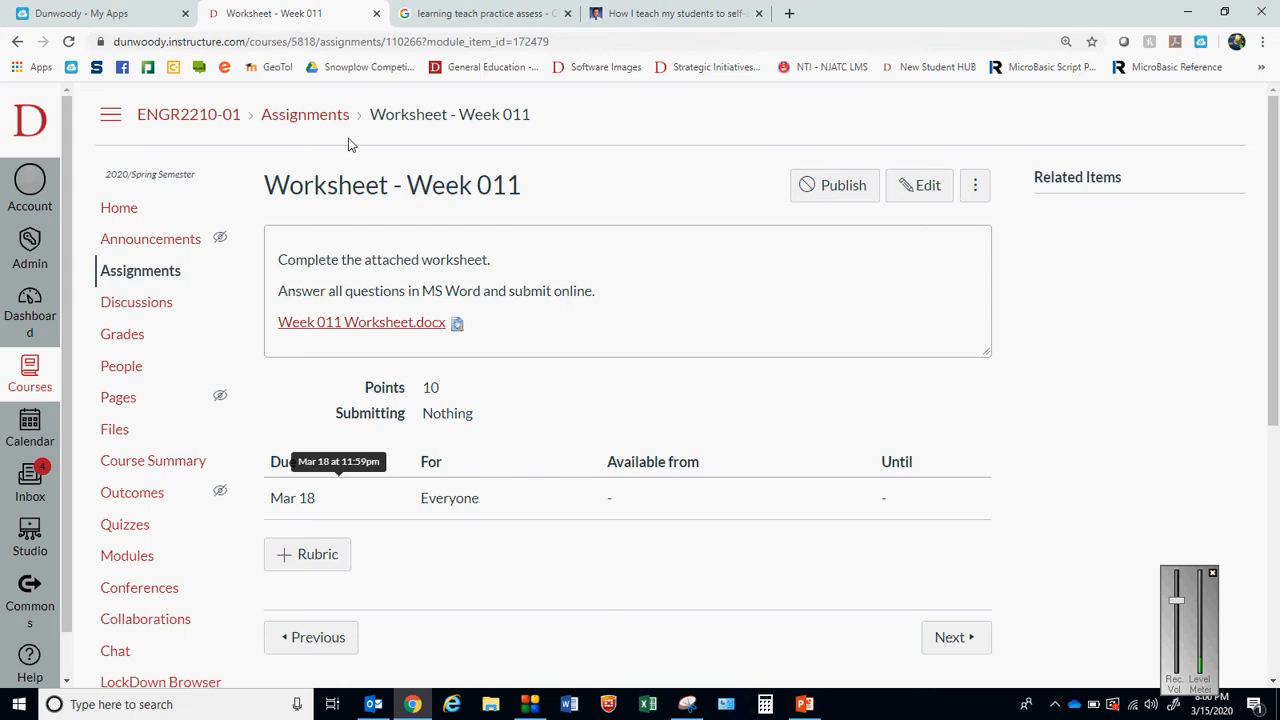
Return to the course's module list and open Chapter Questions - Week 011 to review its instructions and due date
click(17, 43)
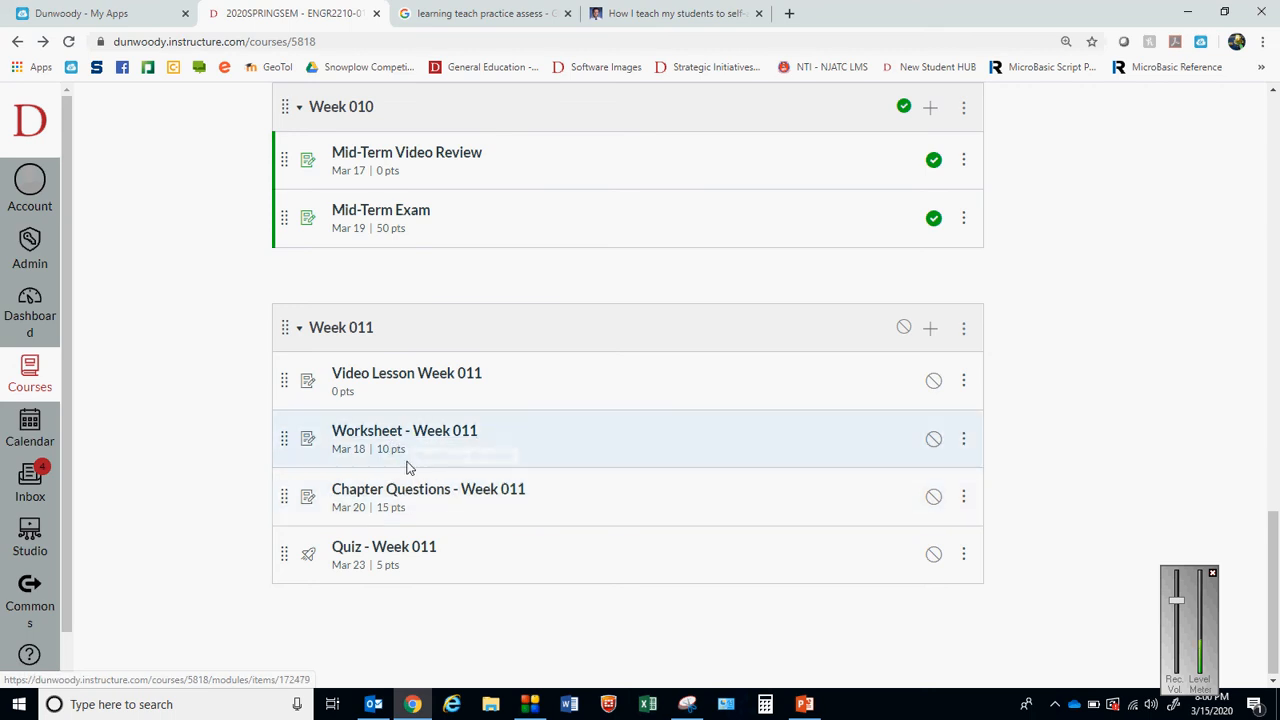
click(448, 502)
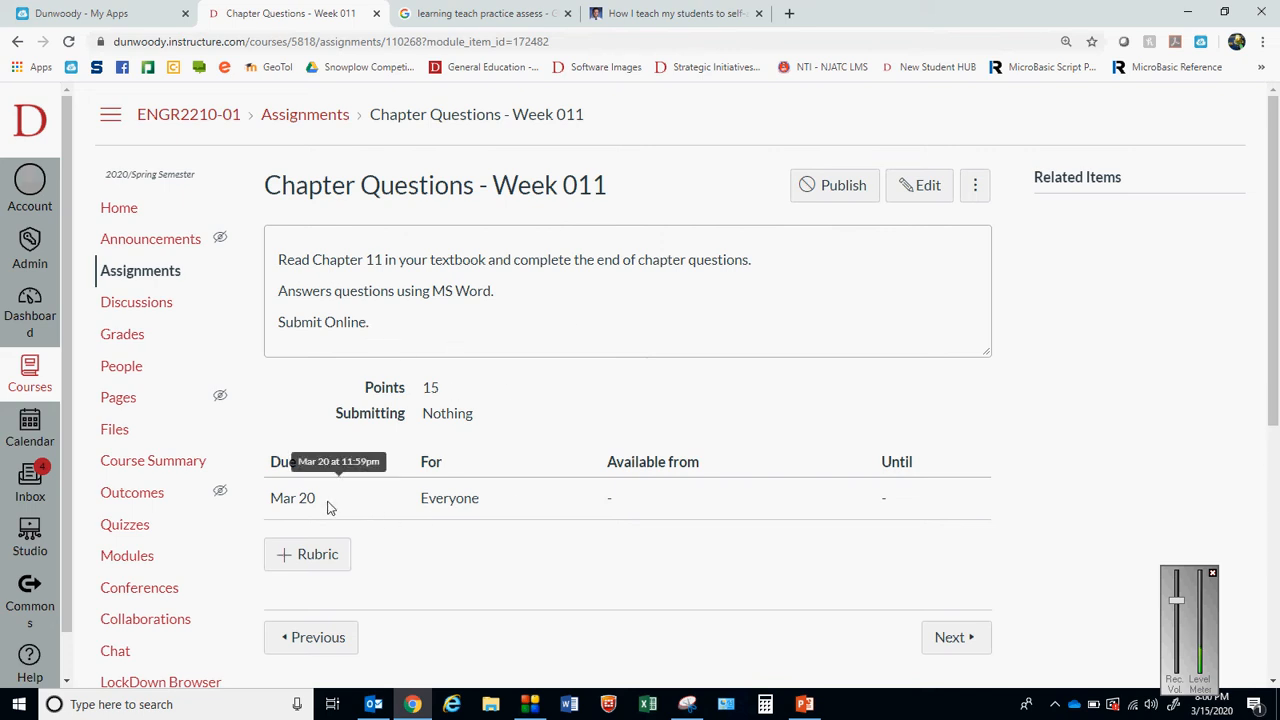
drag(316, 498, 293, 498)
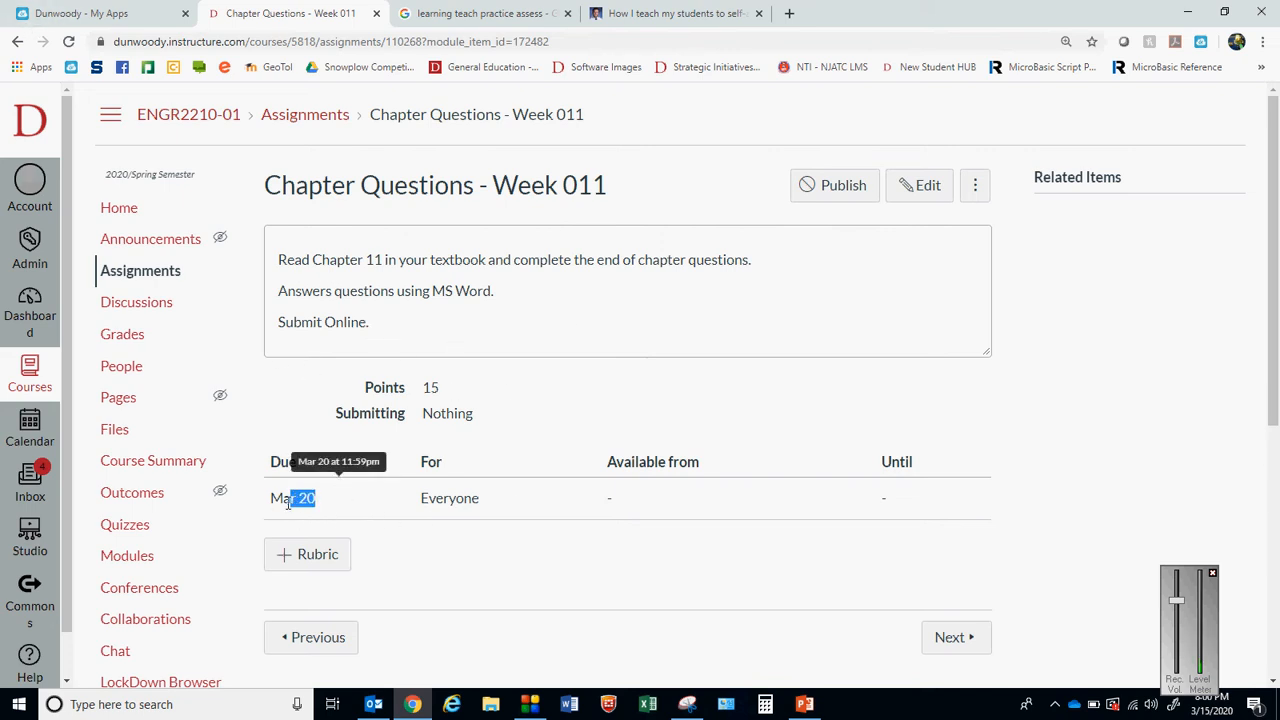
Open Quiz - Week 011 from the course's module list to review its instructions and settings, and return to the list
click(17, 42)
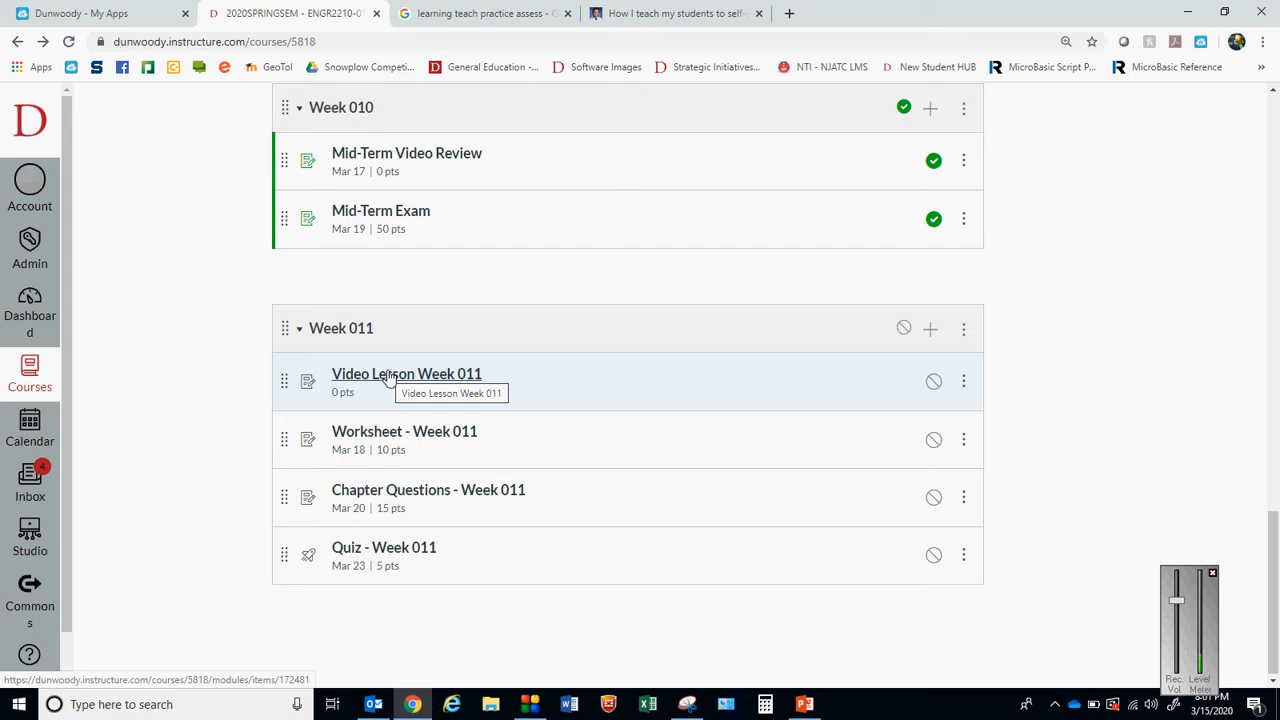
click(412, 549)
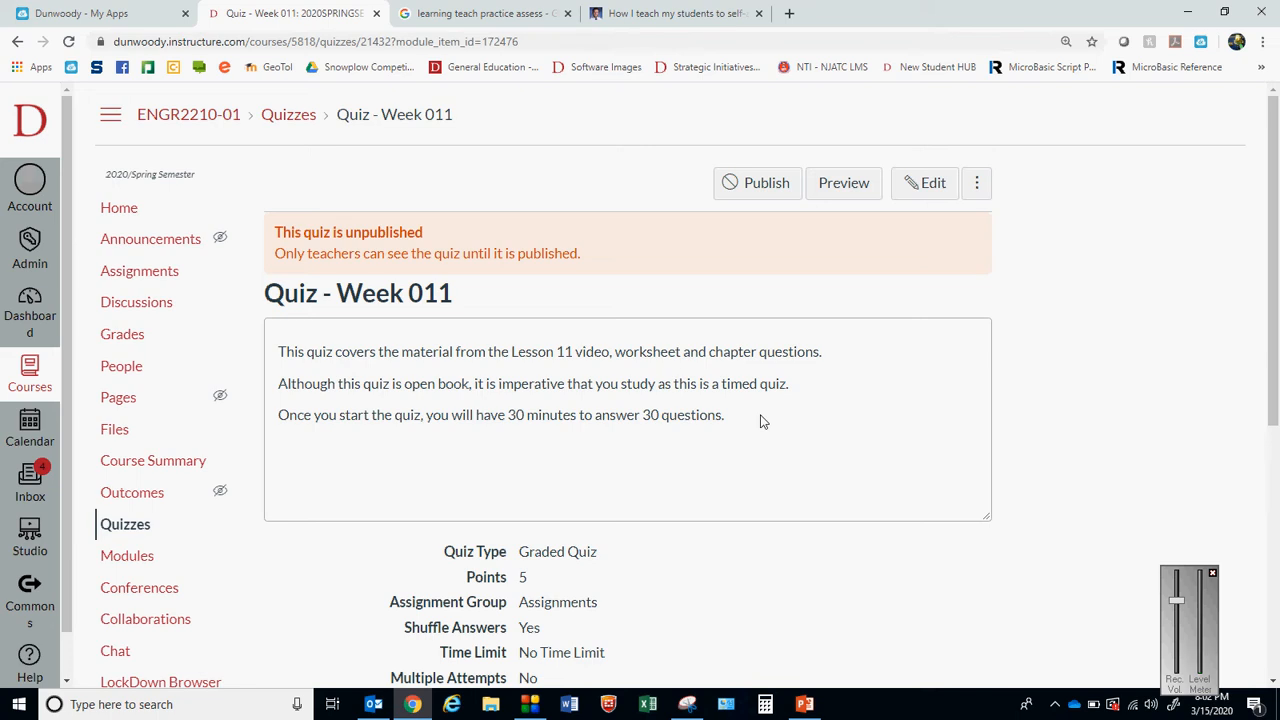
click(17, 41)
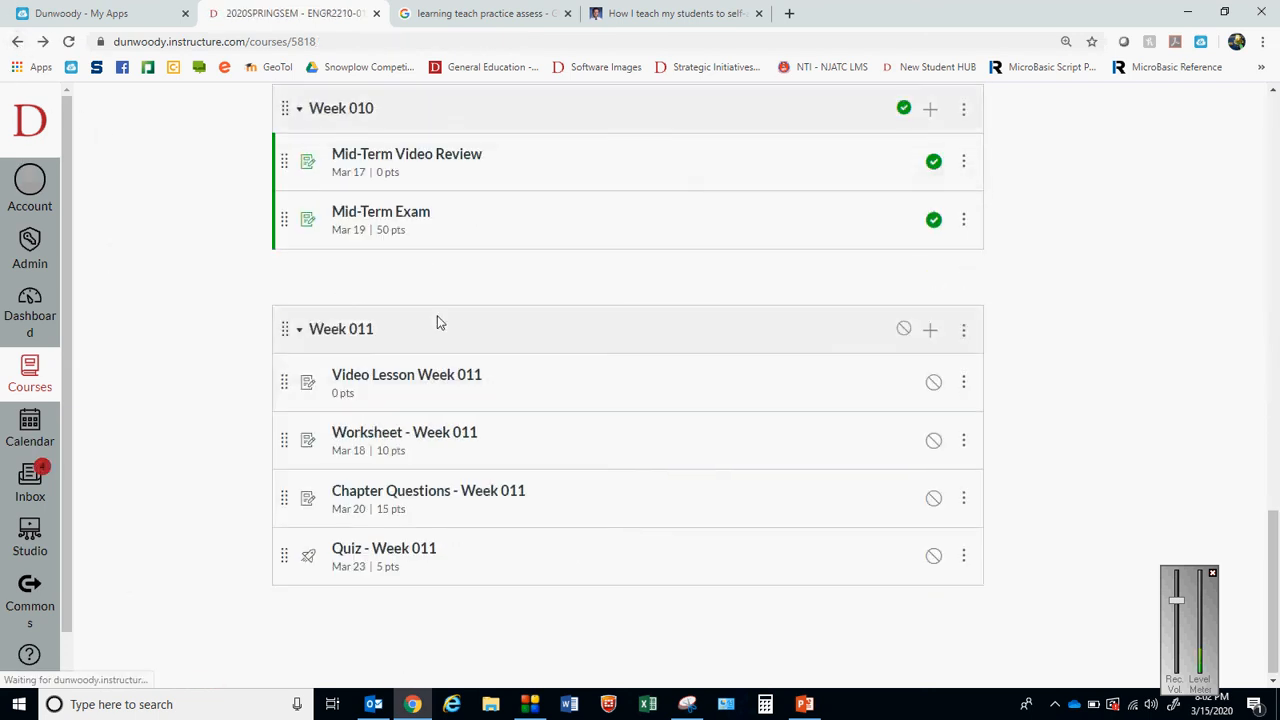
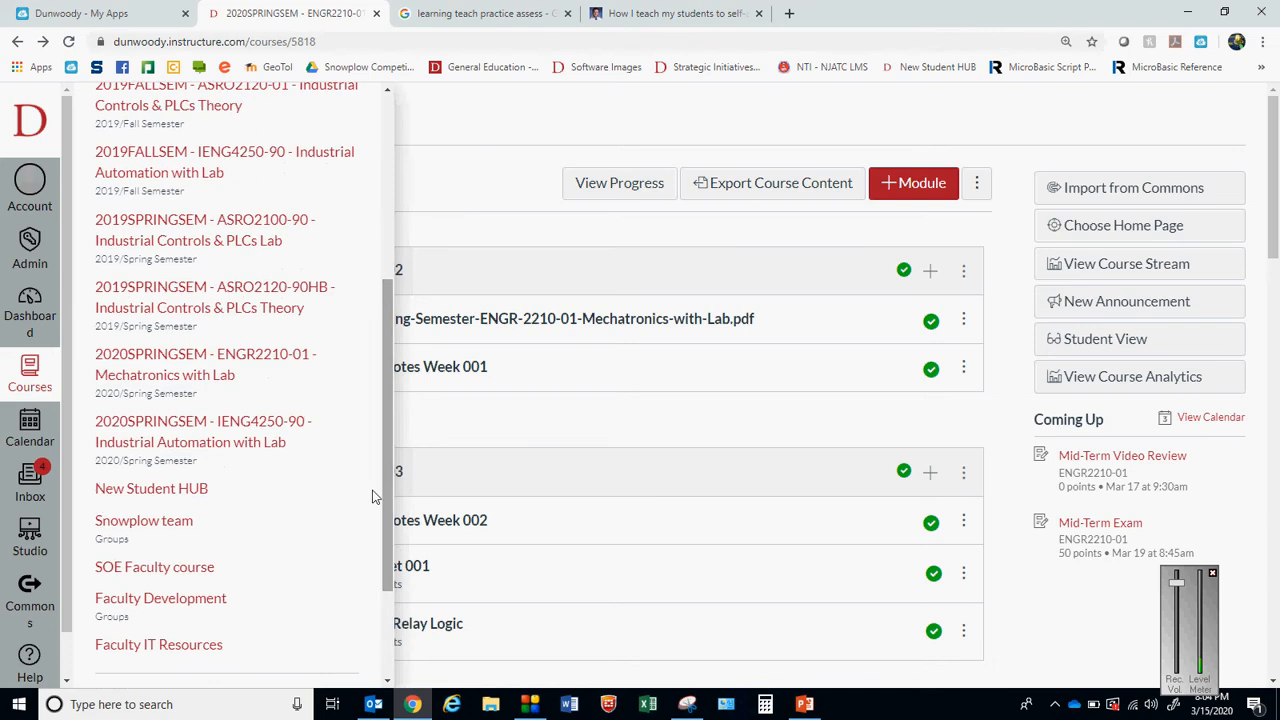
Open the 2020SPRINGSEM - ENGR2210-01 course and look through its module list down to the Week 011 module
click(262, 360)
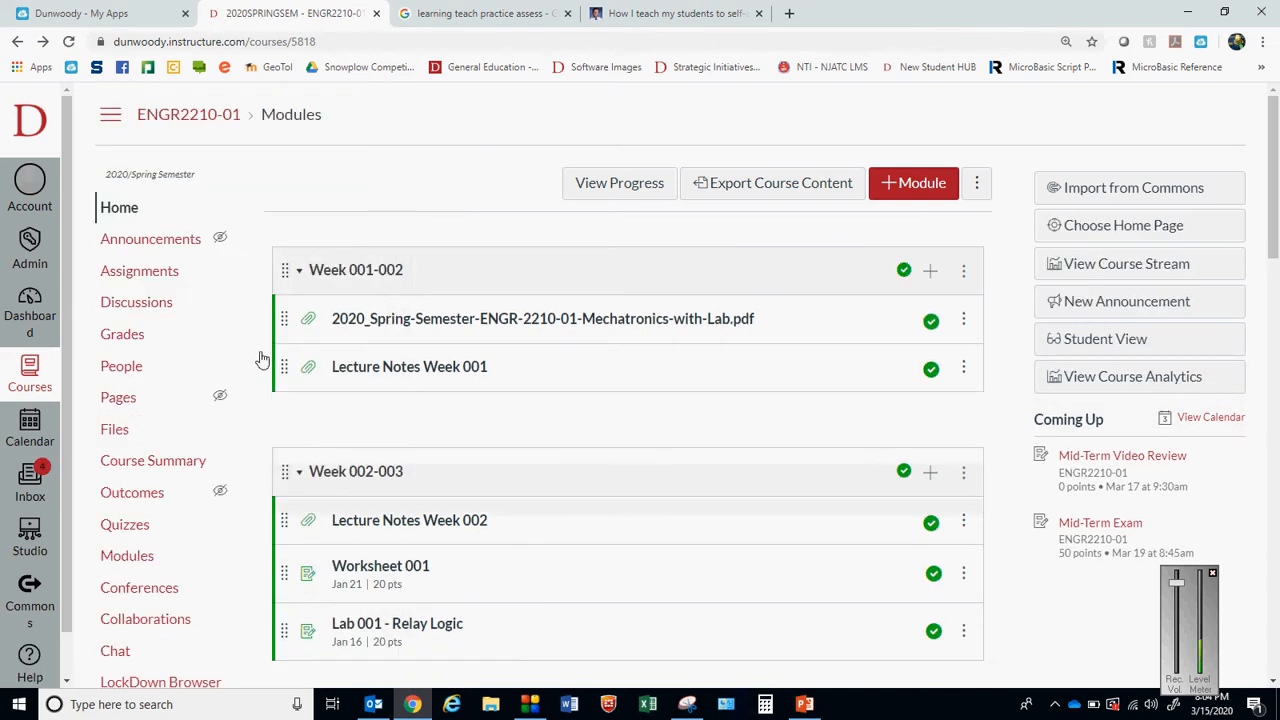
drag(1274, 190, 1276, 658)
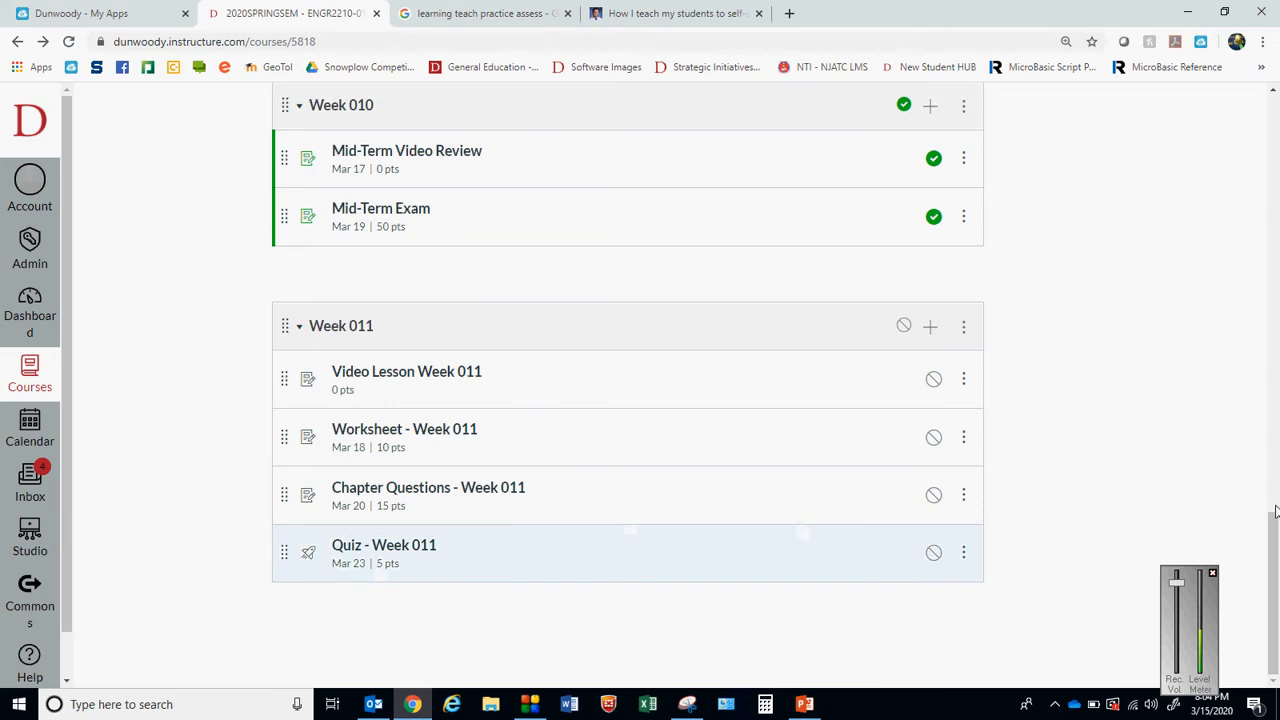
drag(1274, 511, 1215, 44)
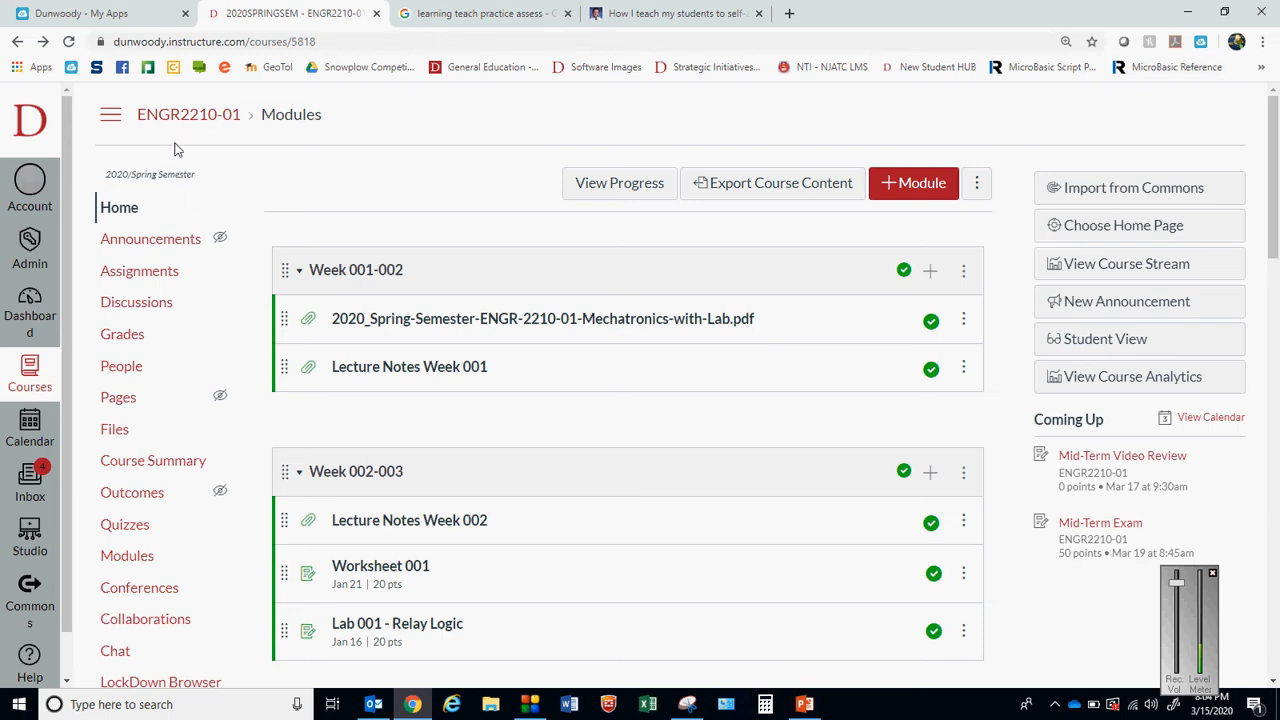
Open the course's Studio video collection from the course navigation
drag(1274, 165, 1275, 330)
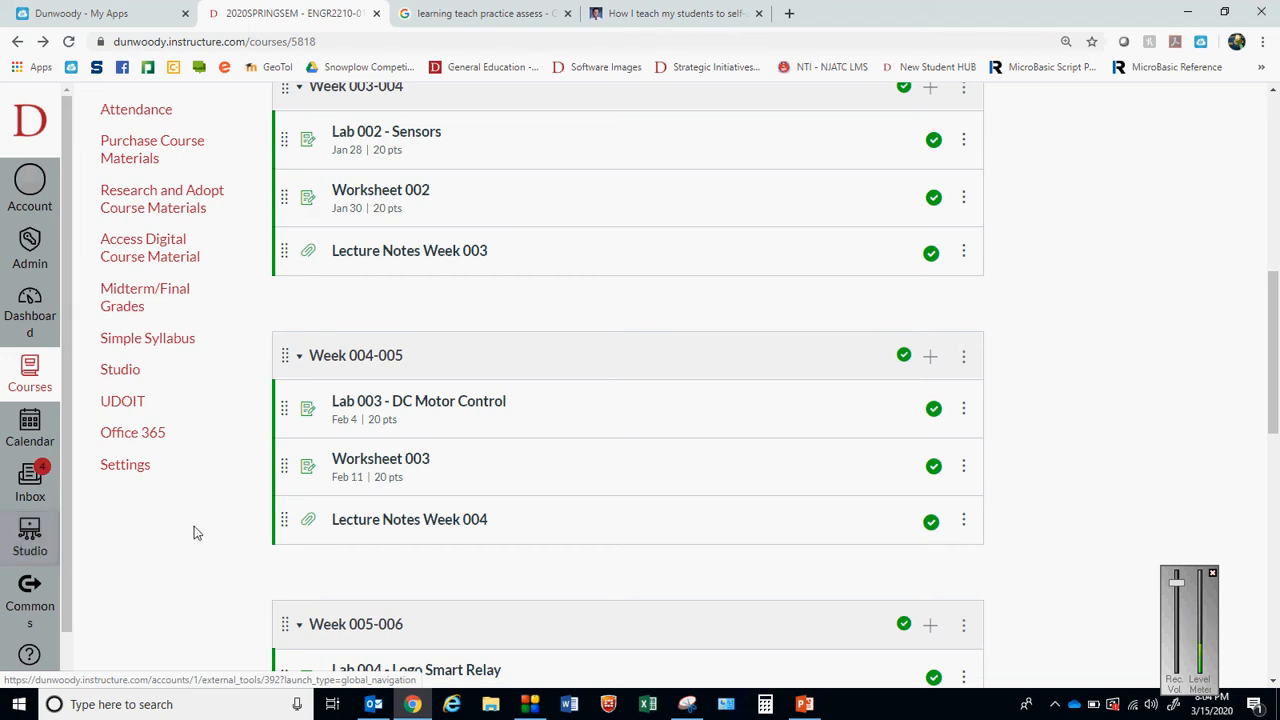
click(122, 370)
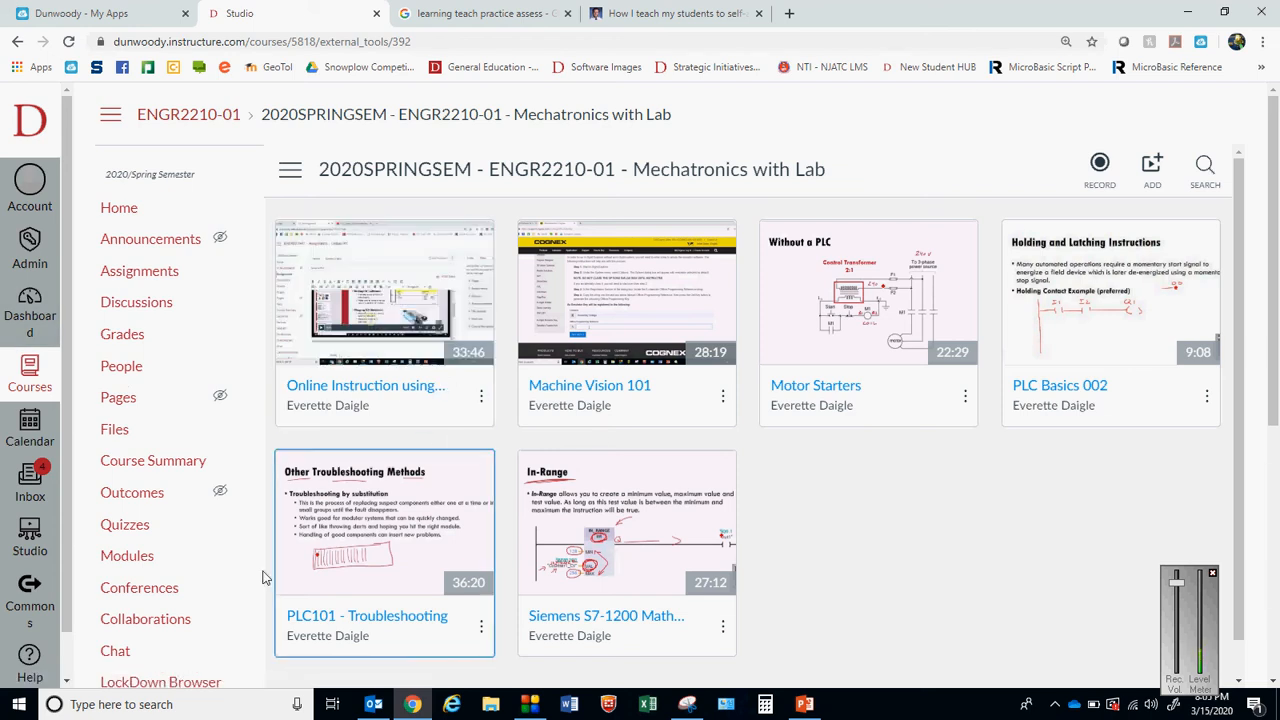
drag(1274, 338, 1262, 283)
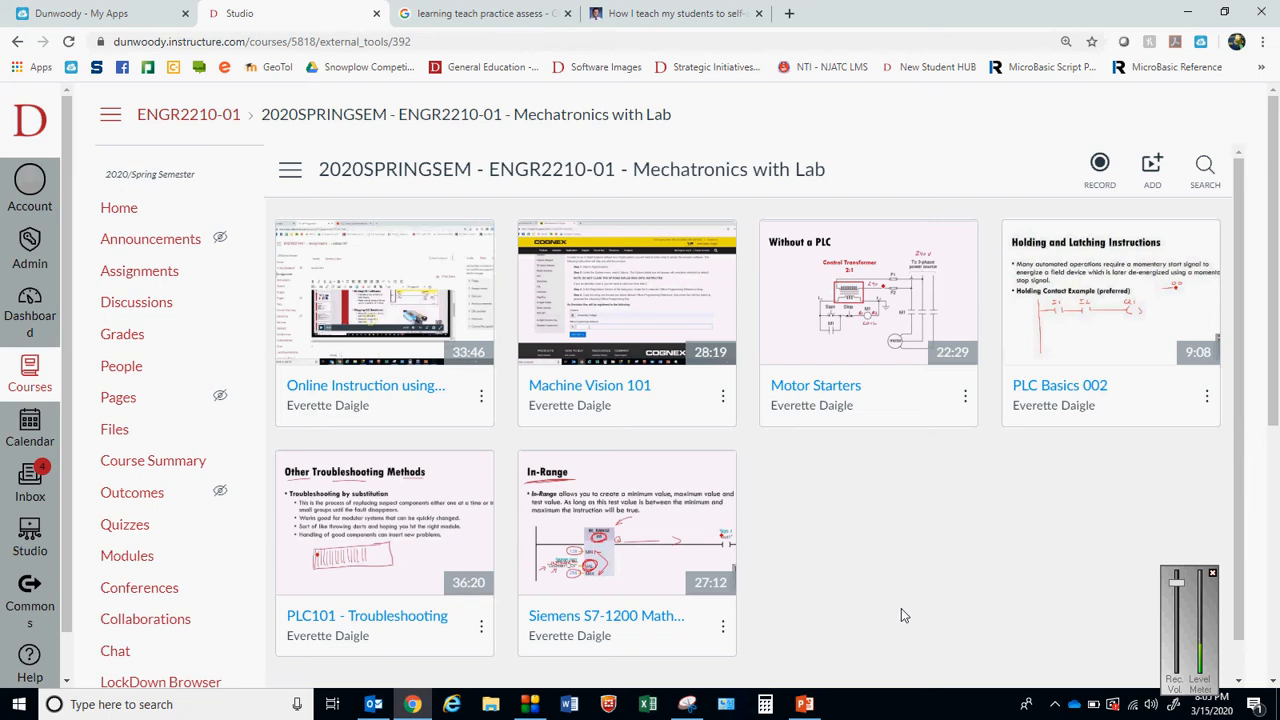
Look at Studio's media upload options, browse the OneDrive Videos folder's Fanuc Robotics videos, and leave without adding a file
click(1155, 166)
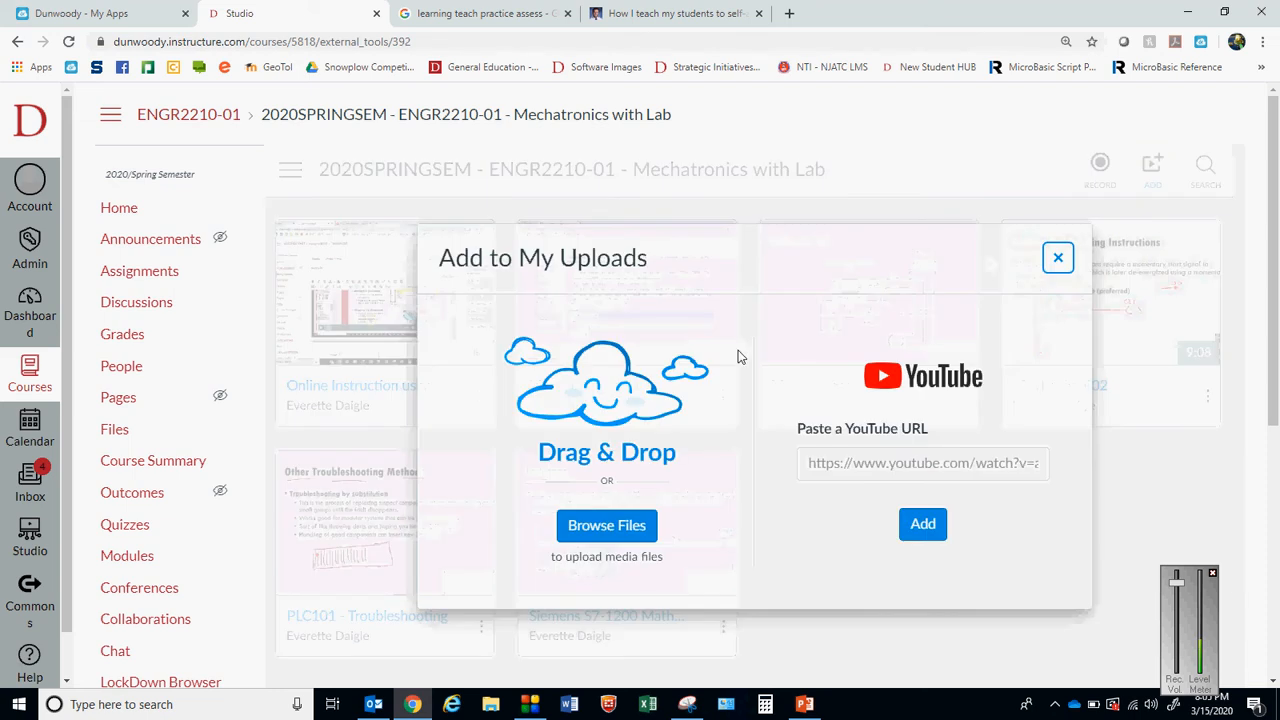
click(636, 530)
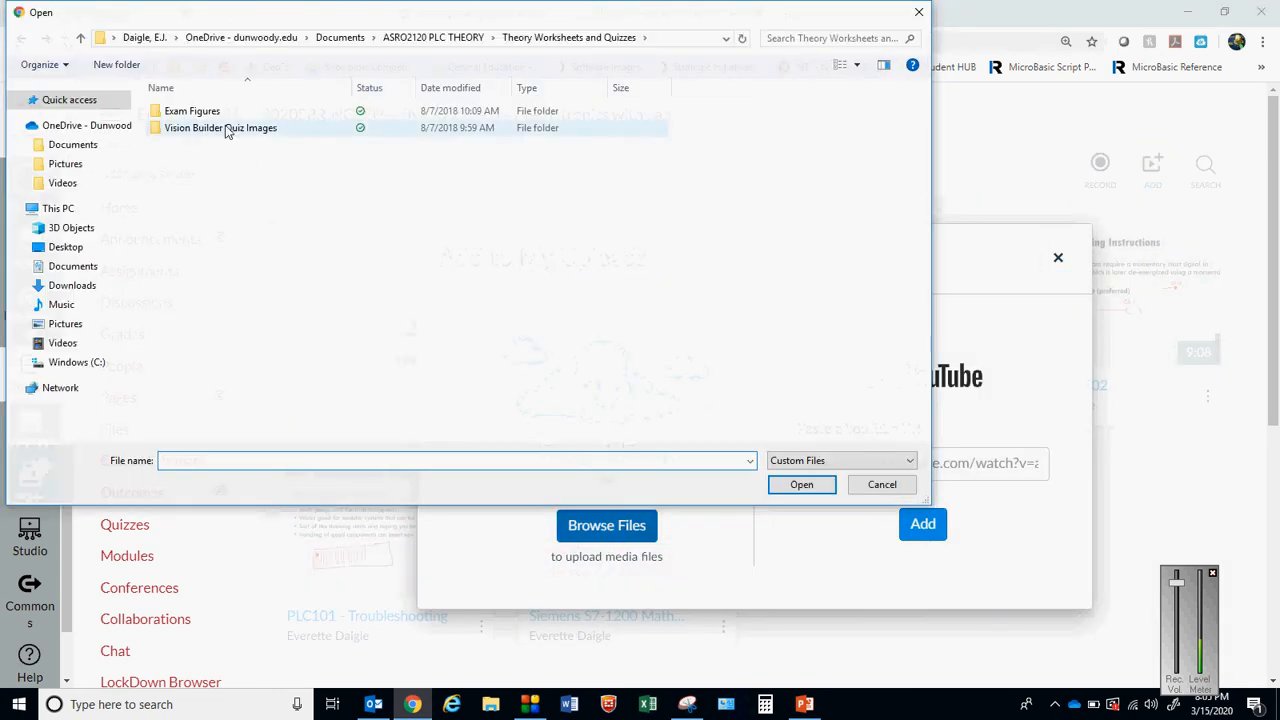
click(100, 145)
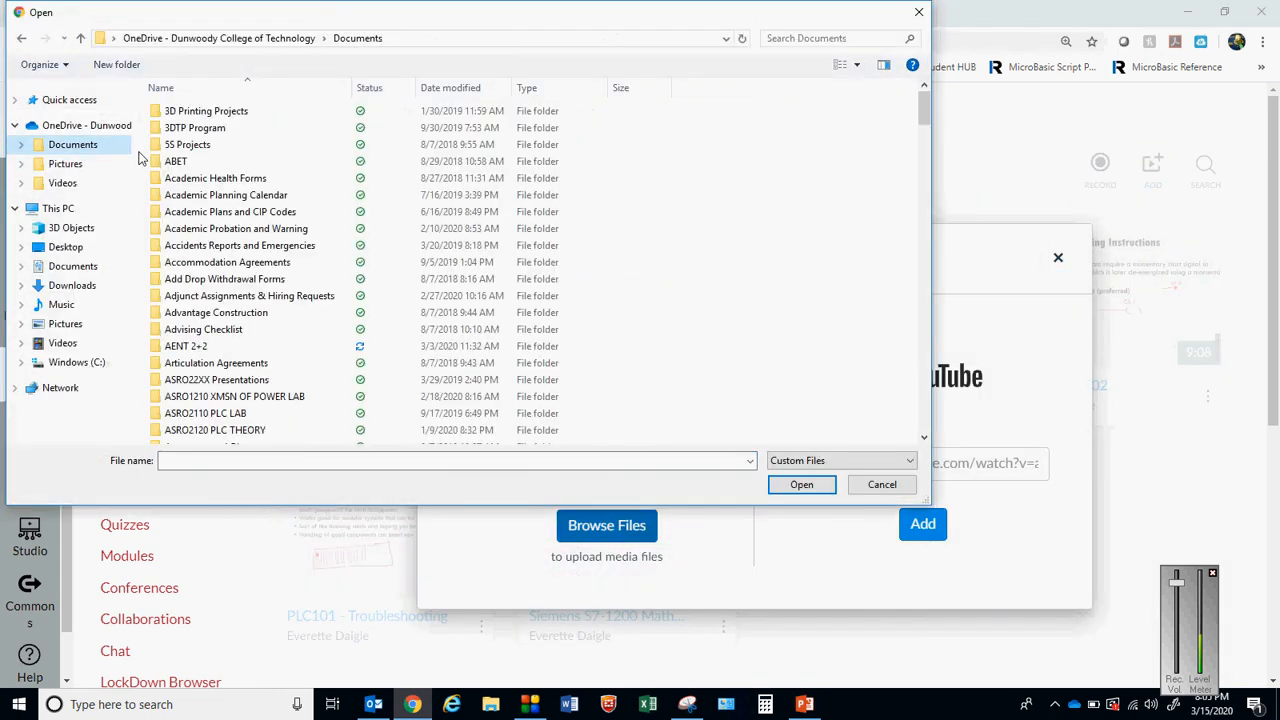
click(75, 185)
double_click(214, 211)
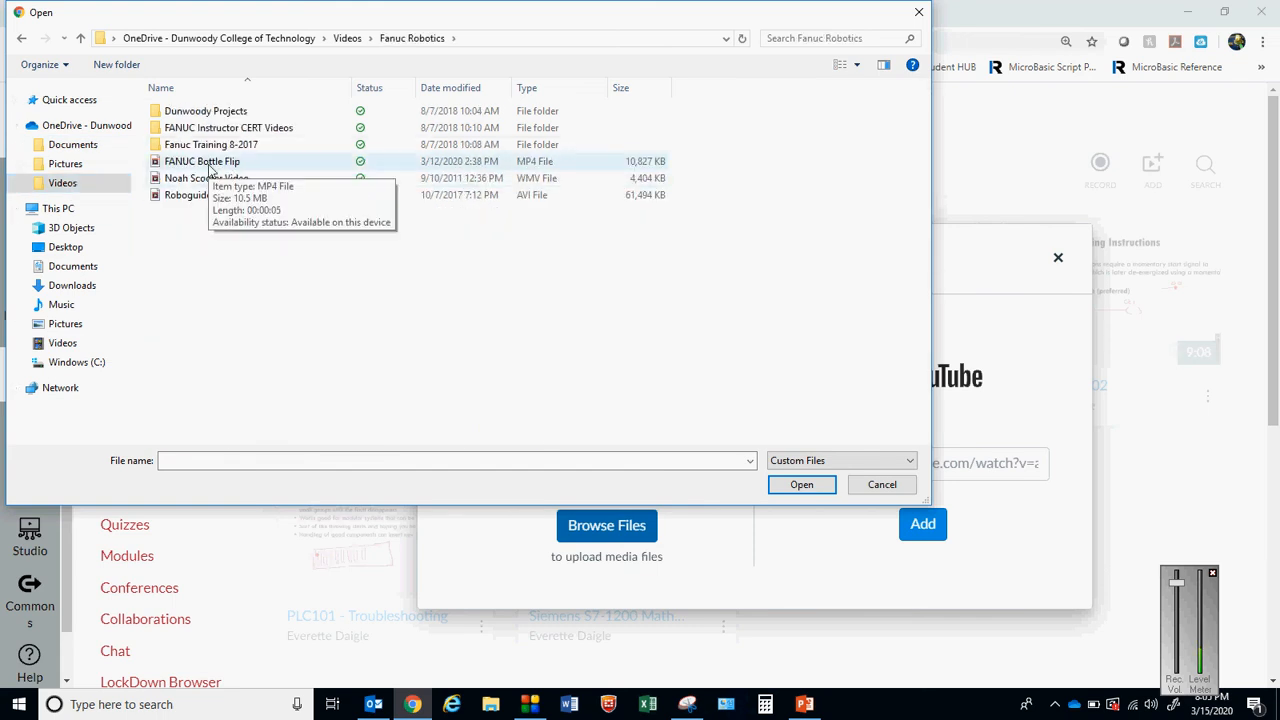
click(900, 488)
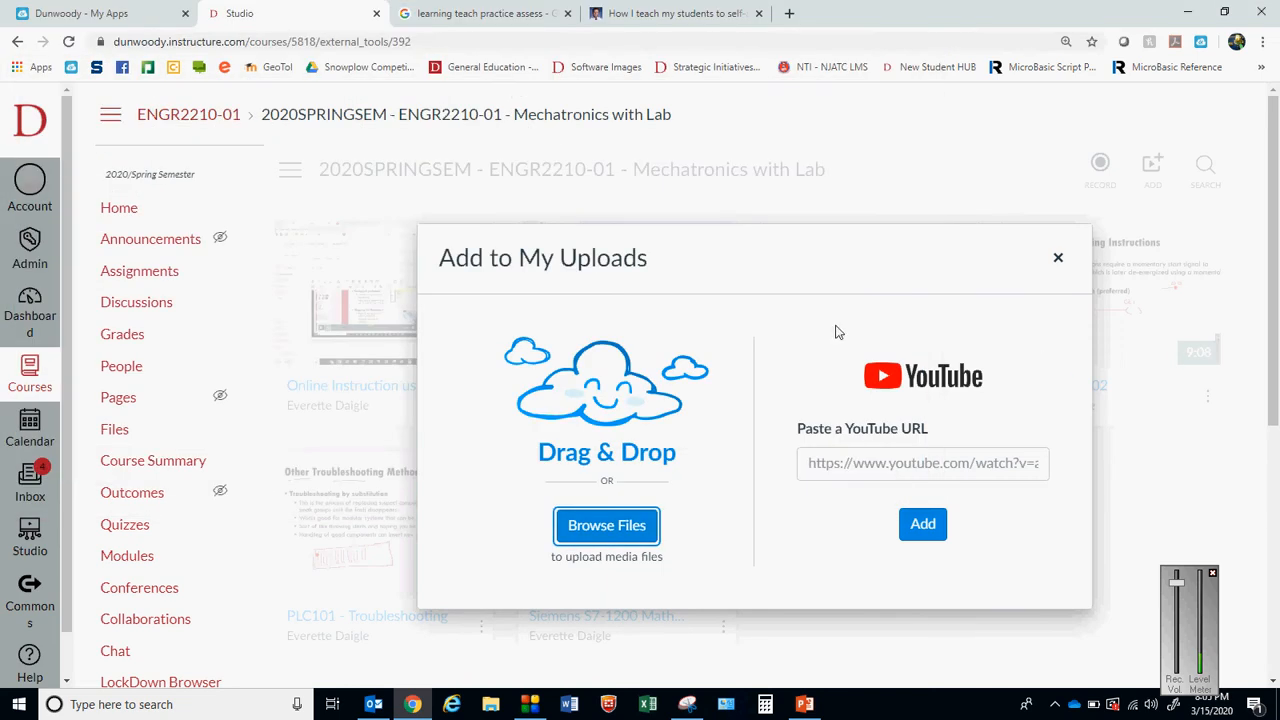
click(1058, 258)
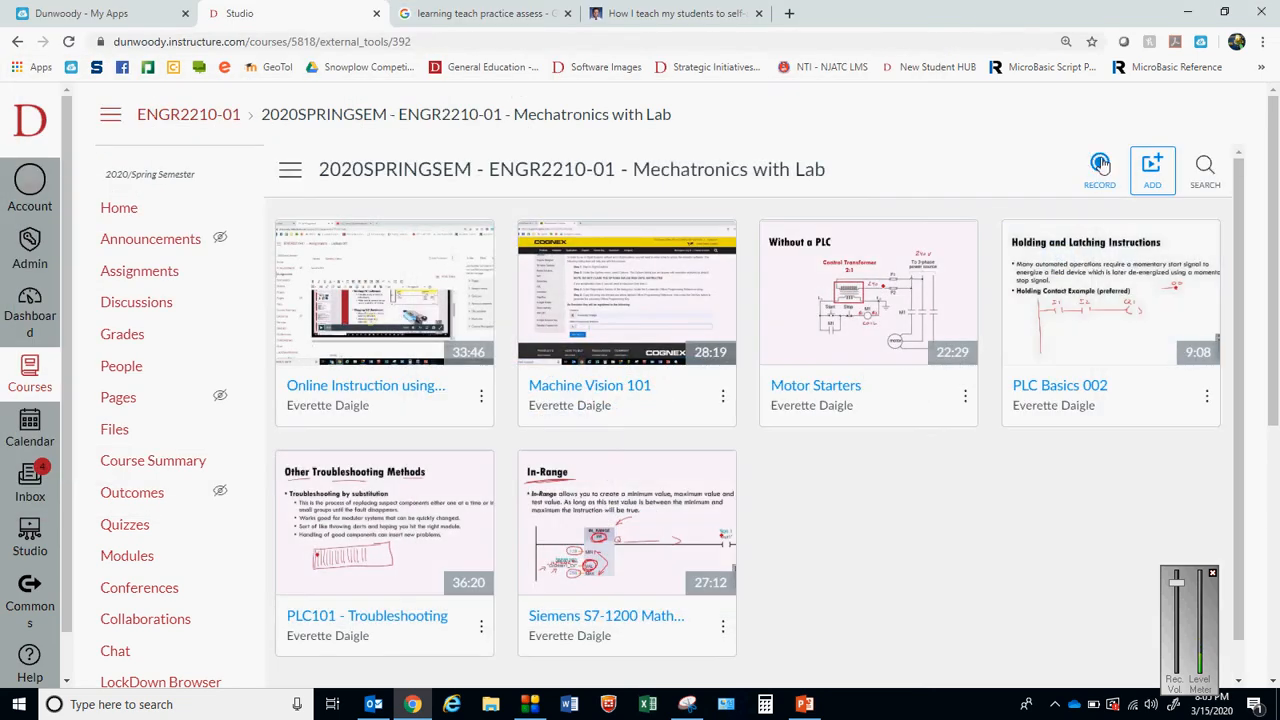
Launch a Studio screen capture with Screen Recorder Launcher v2.0 and review the available narration microphones
click(1100, 163)
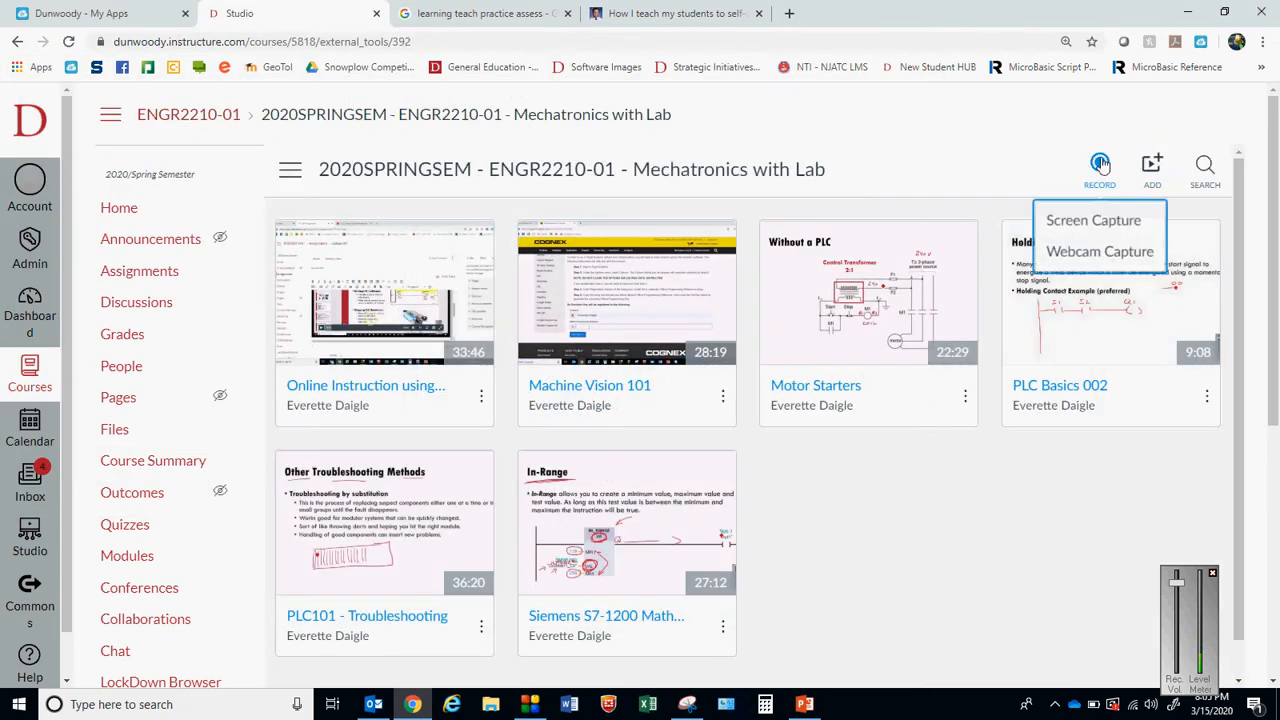
click(1118, 230)
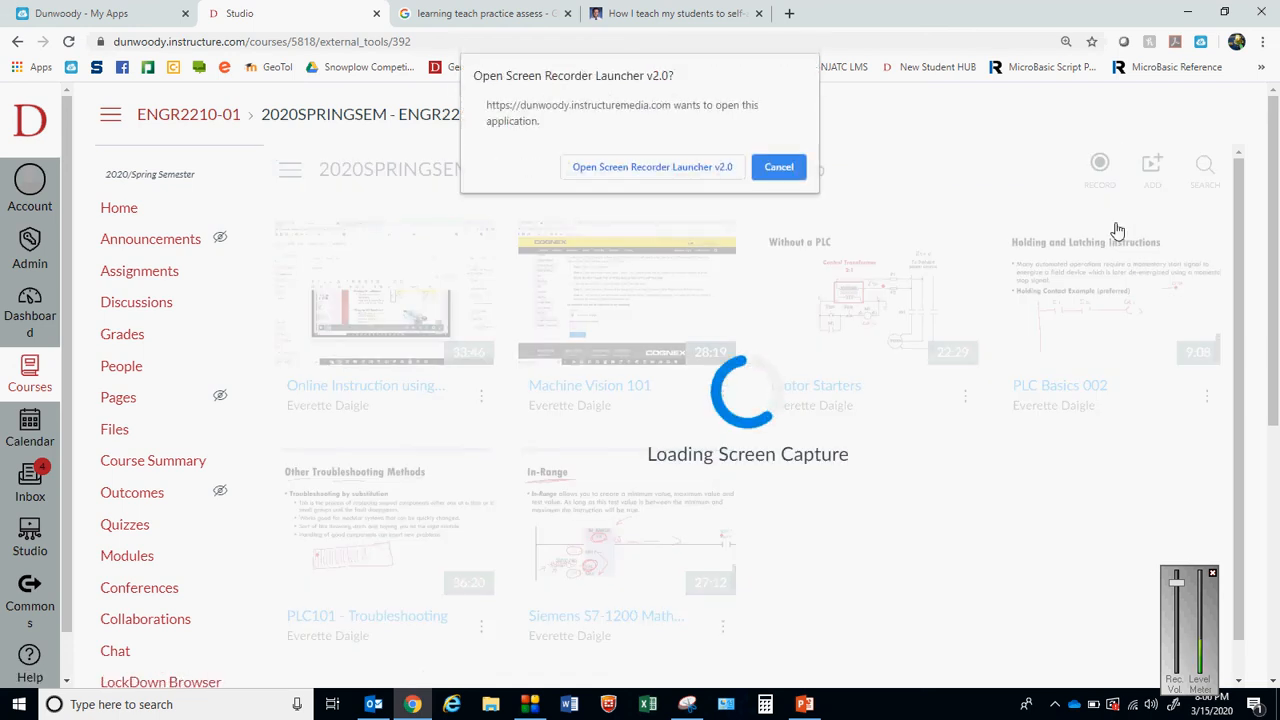
click(677, 168)
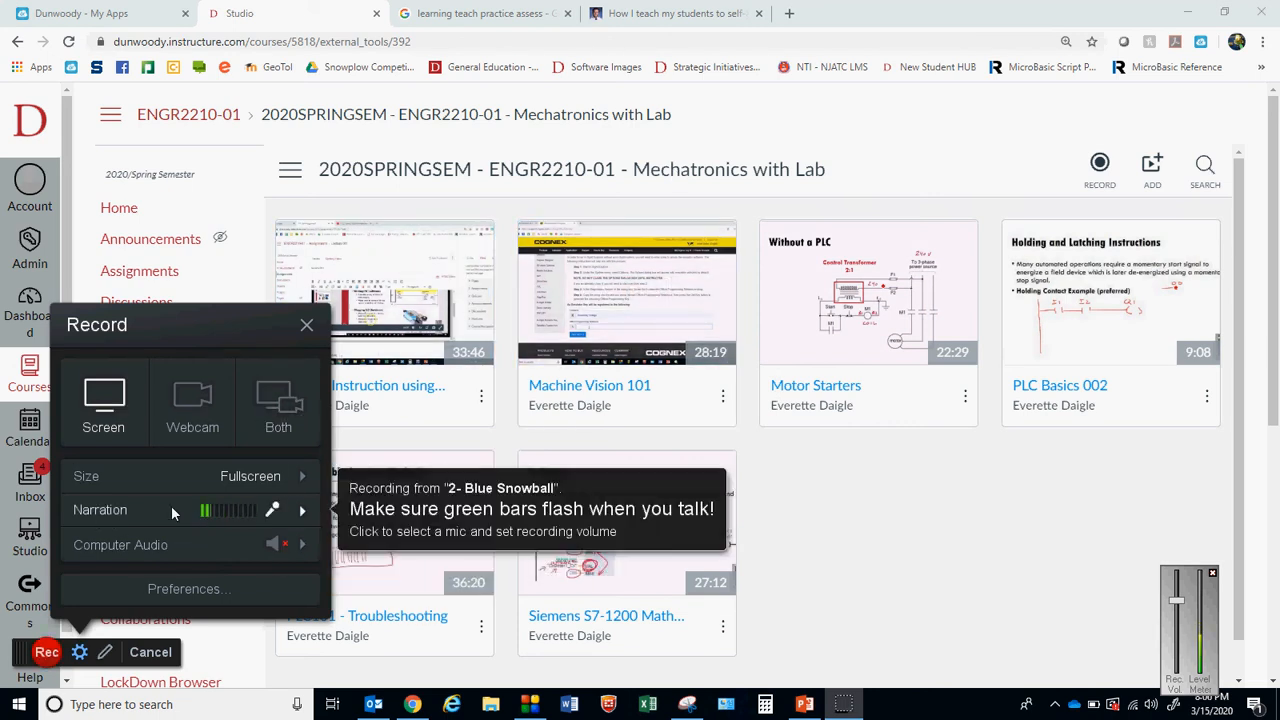
click(305, 512)
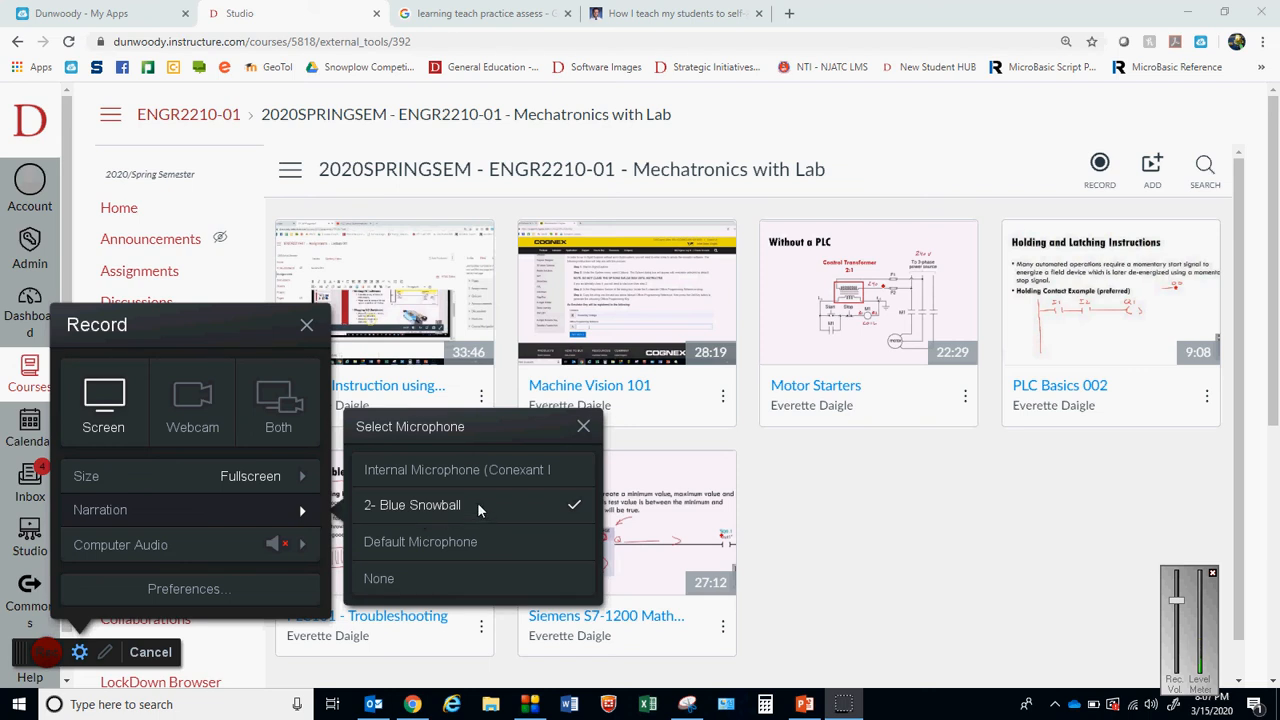
click(583, 426)
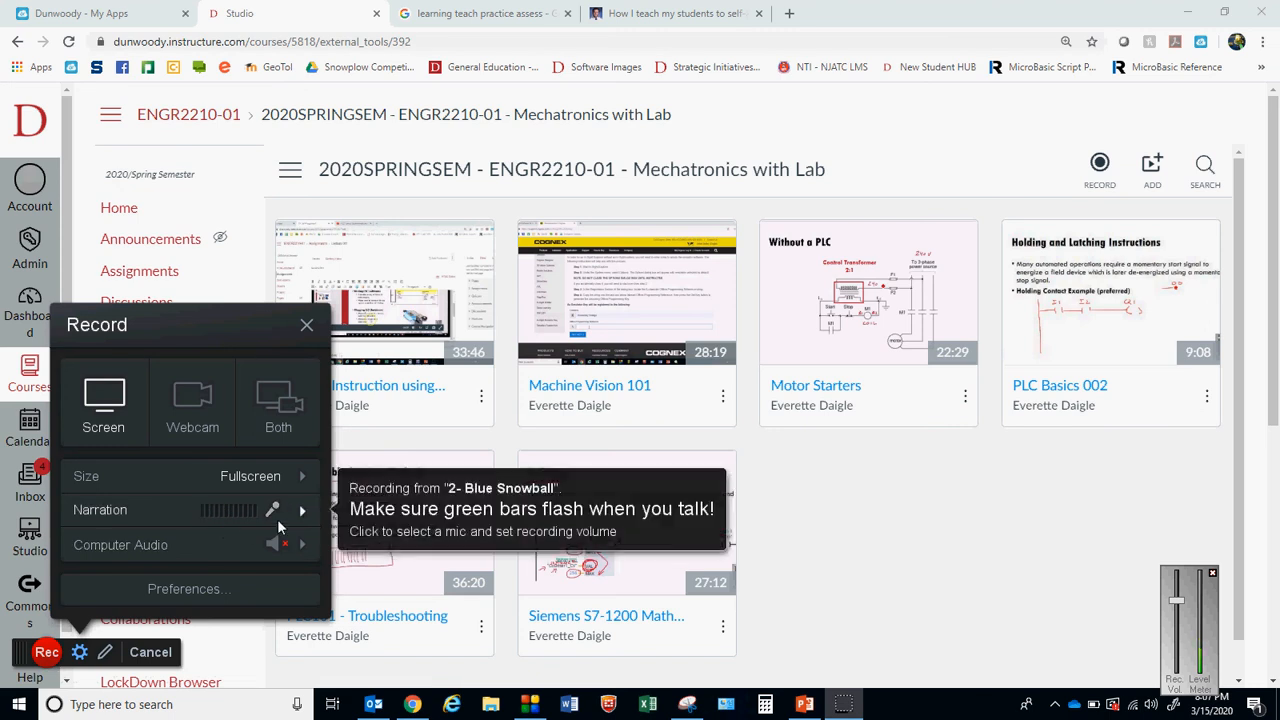
Try the 480p and 720p recording sizes, restore Fullscreen, and cancel the screen recorder
click(305, 477)
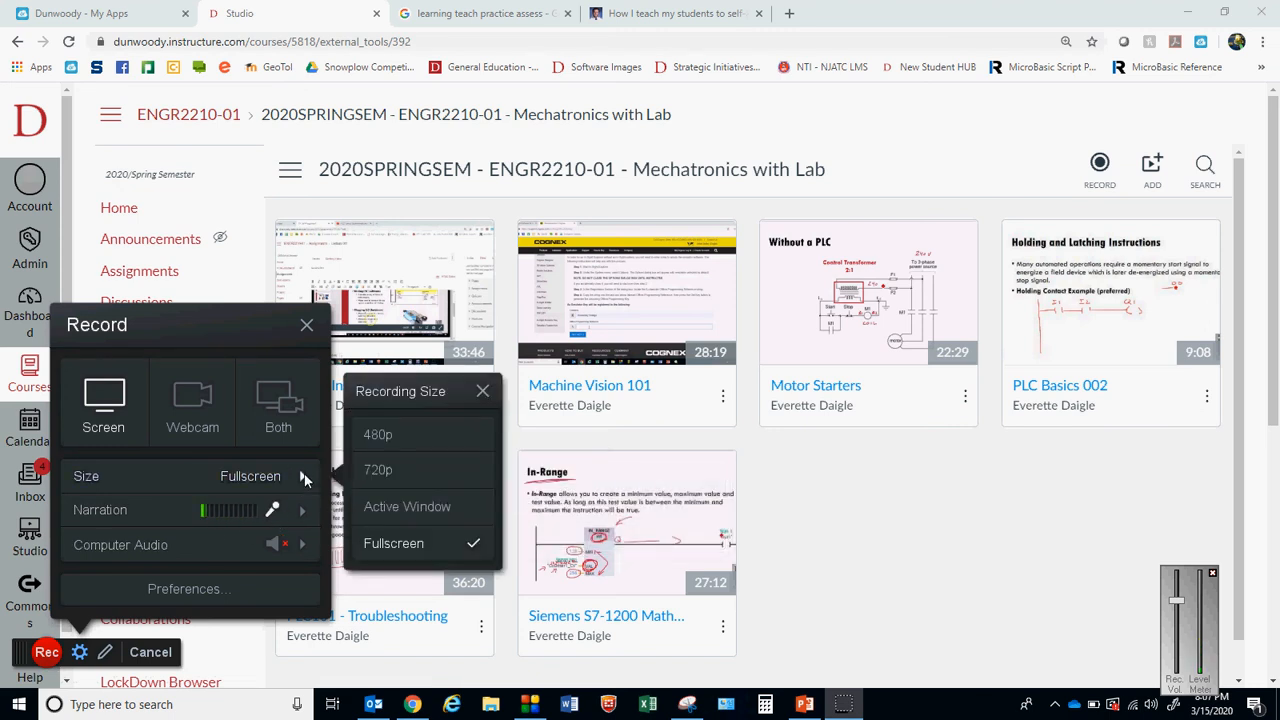
click(393, 436)
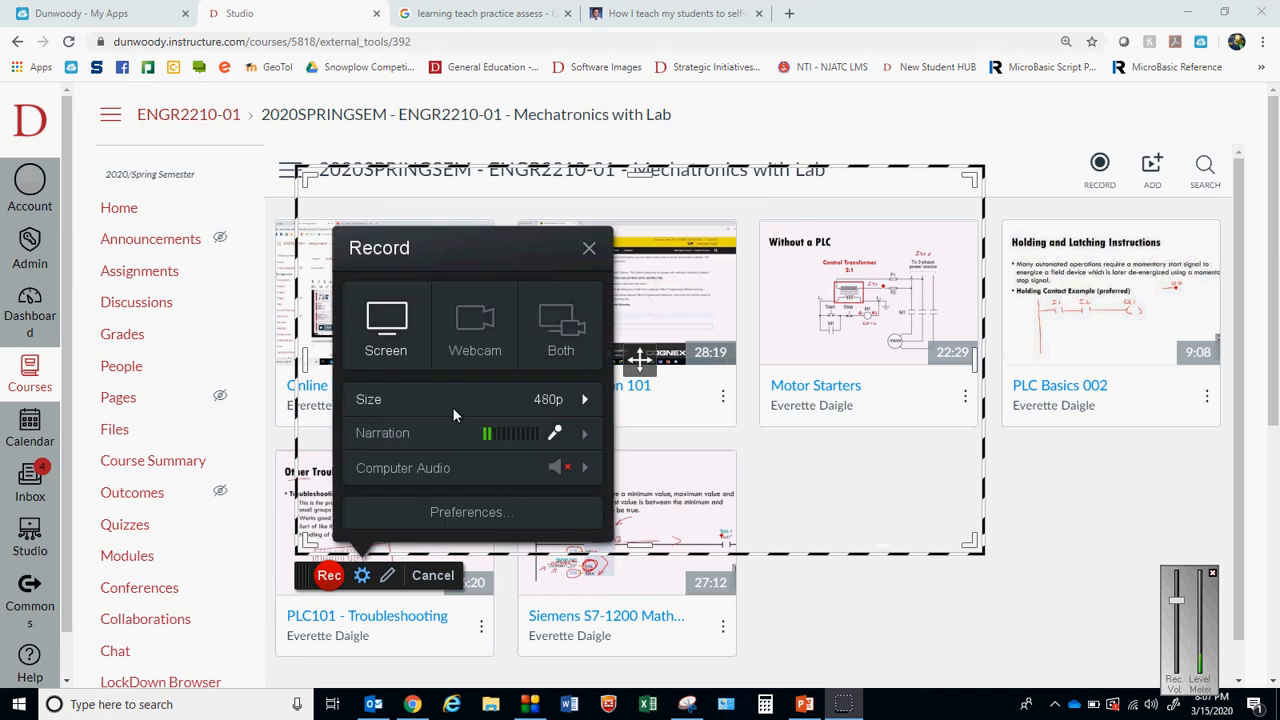
click(583, 402)
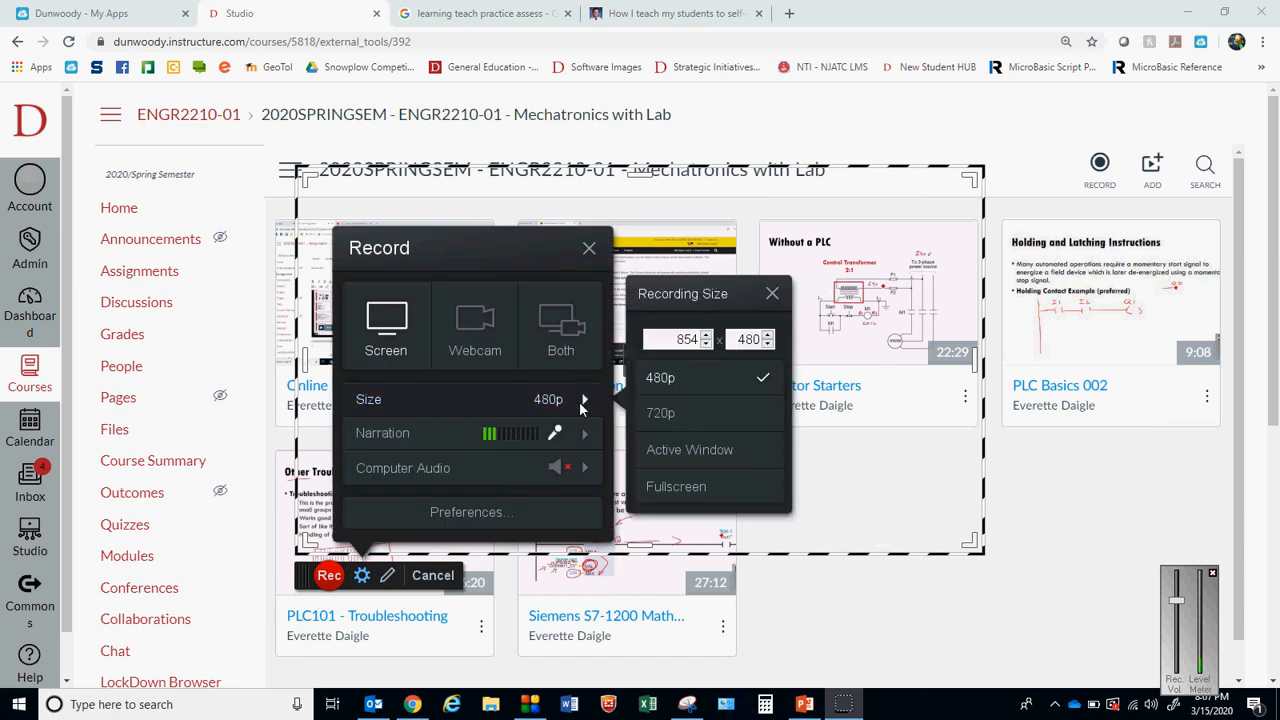
click(660, 413)
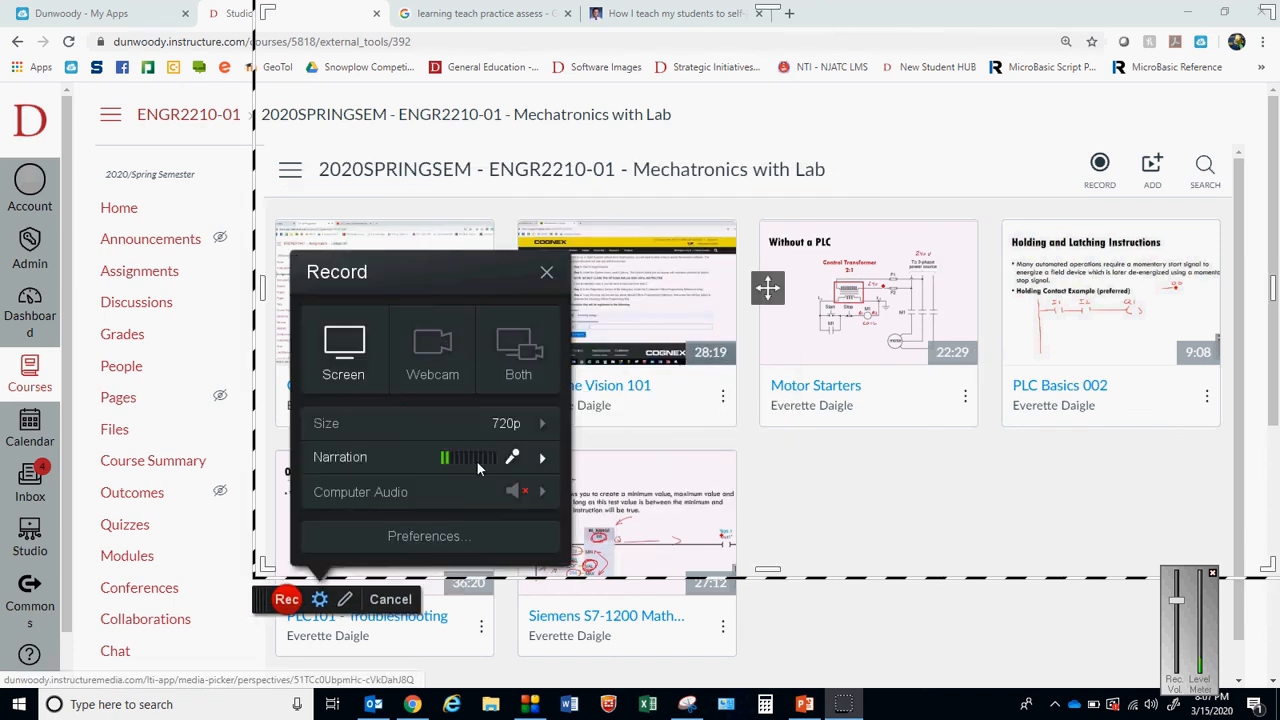
click(543, 425)
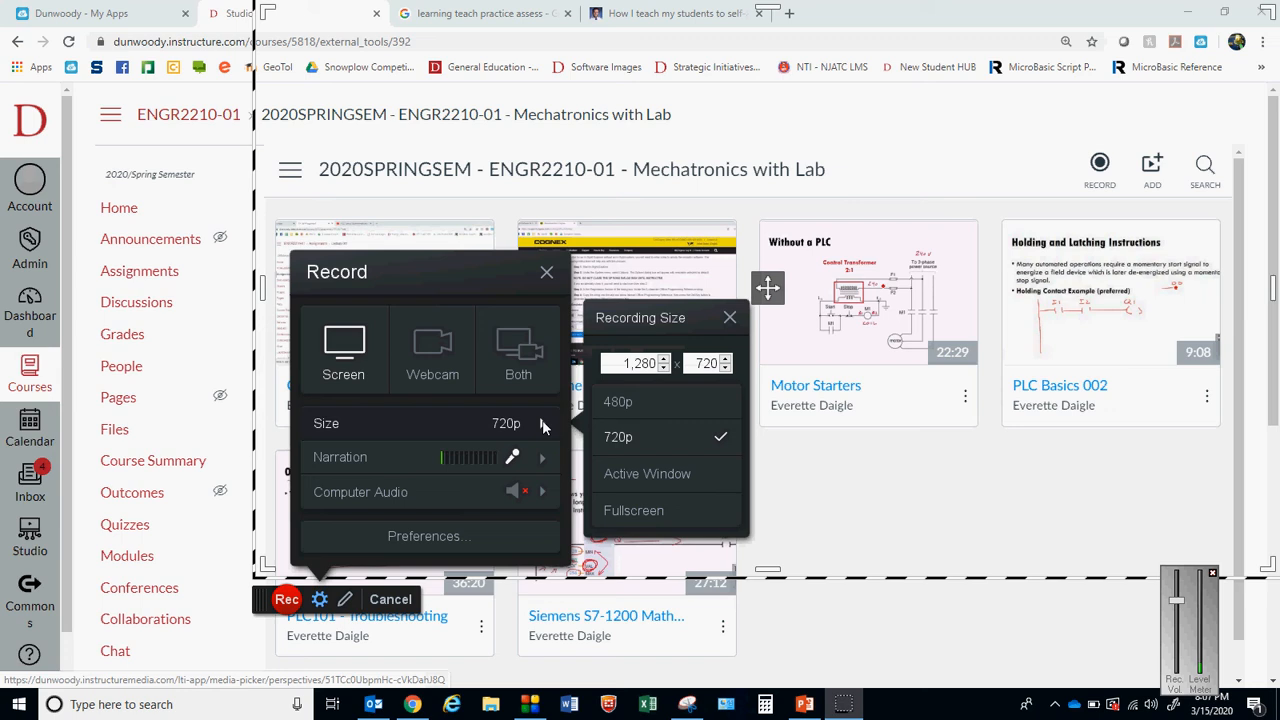
click(632, 512)
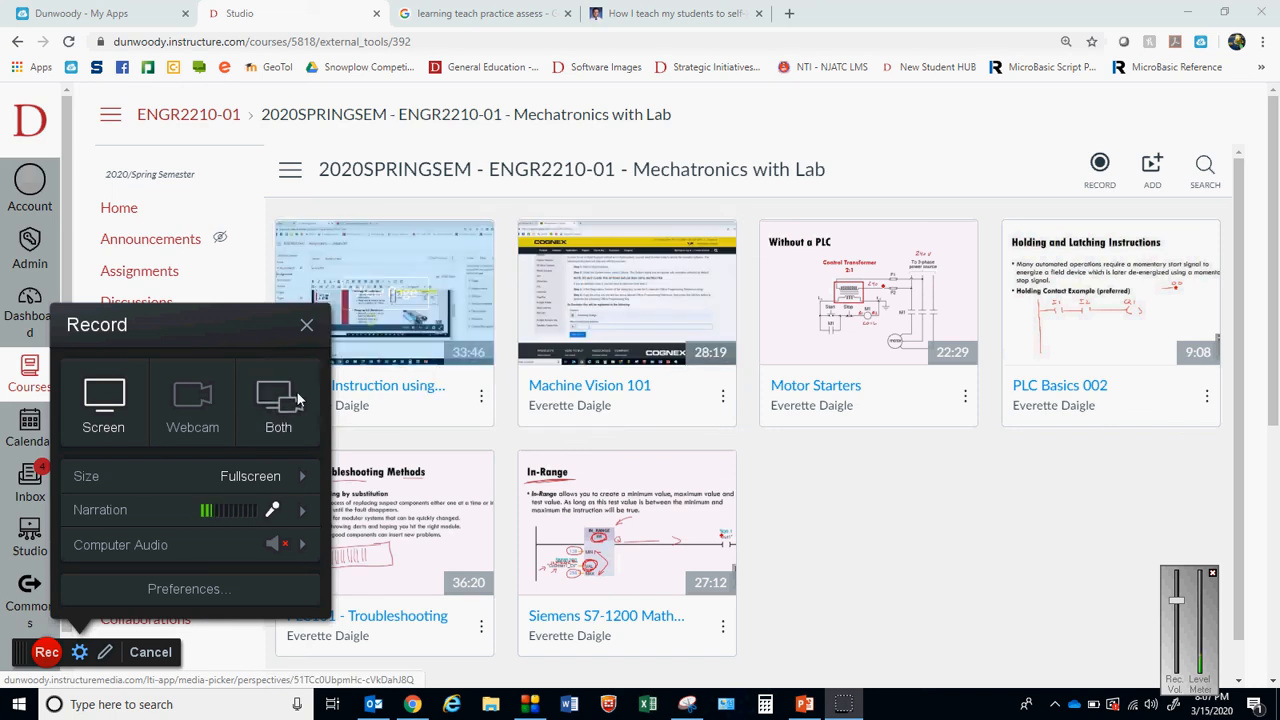
click(307, 328)
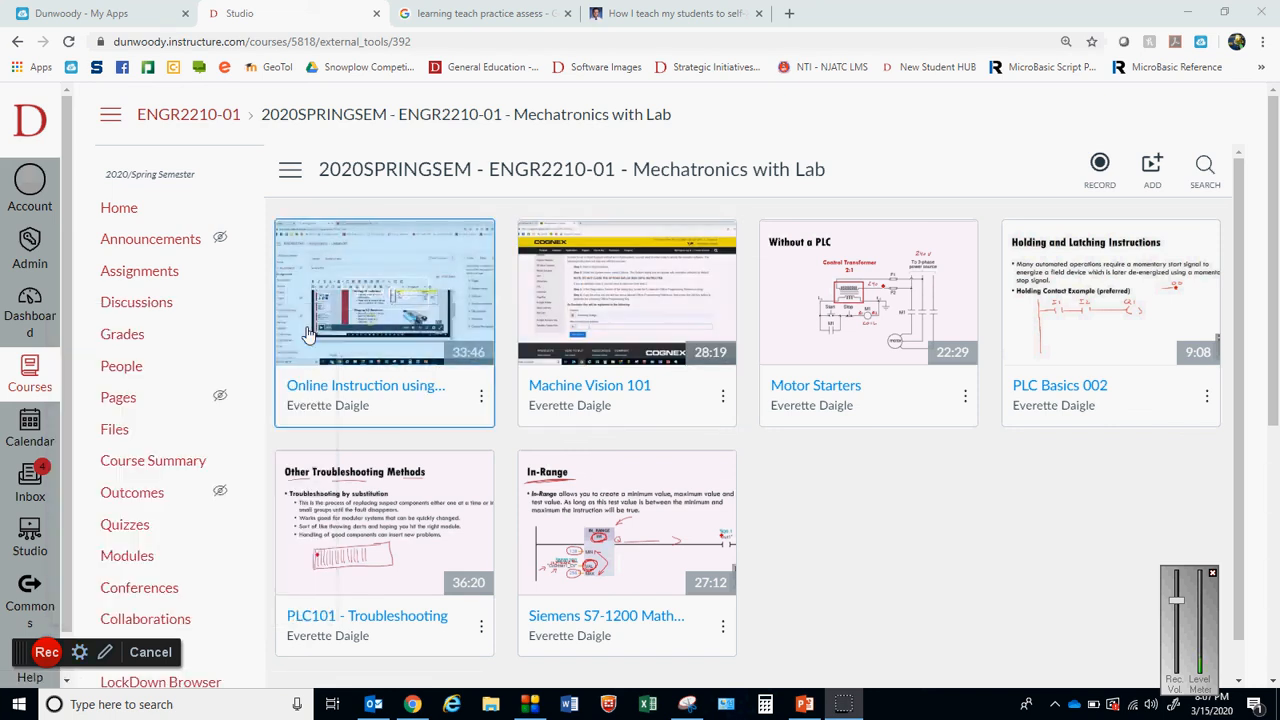
click(150, 651)
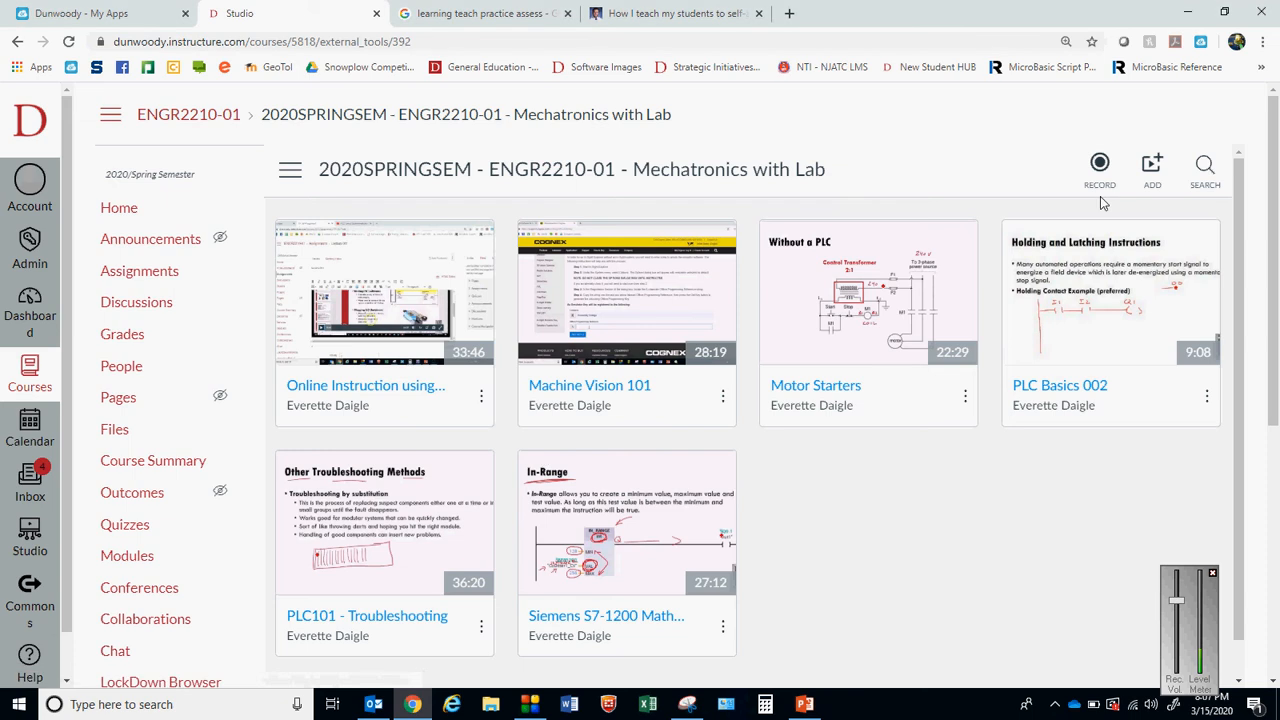
Switch to PowerPoint and start the slide show from the Launching Canvas Studio slide
click(813, 706)
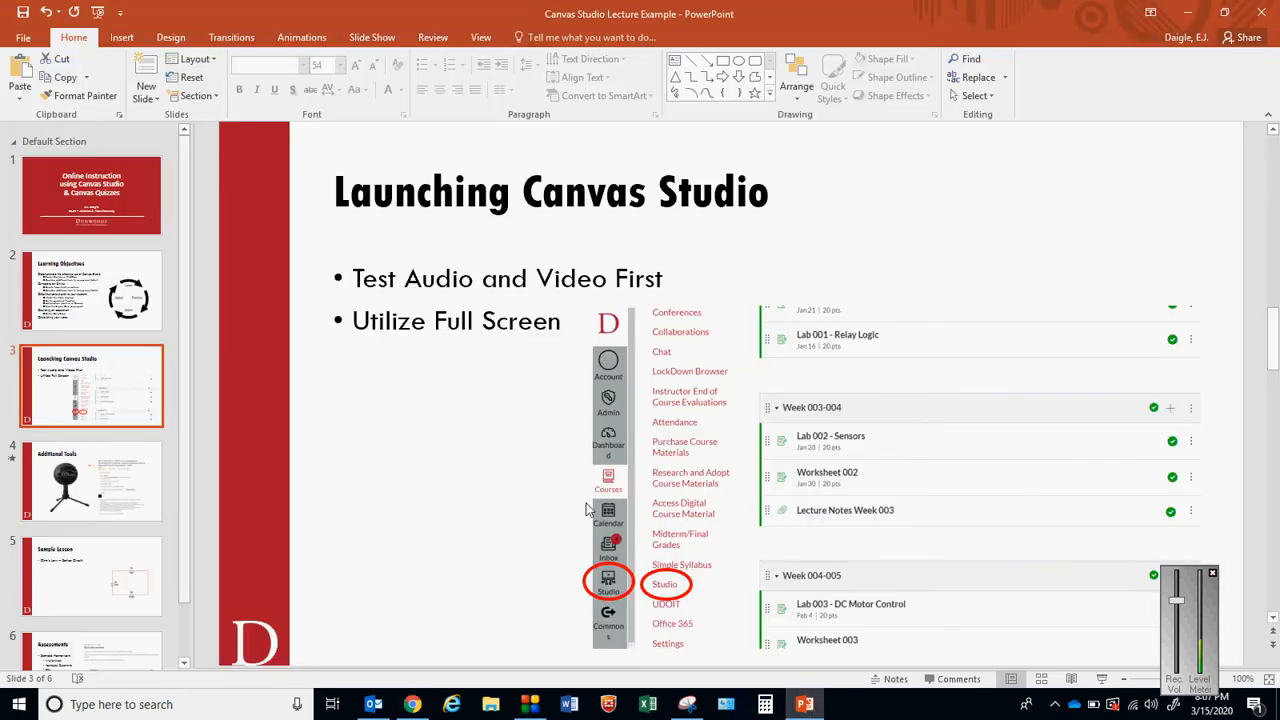
click(1101, 679)
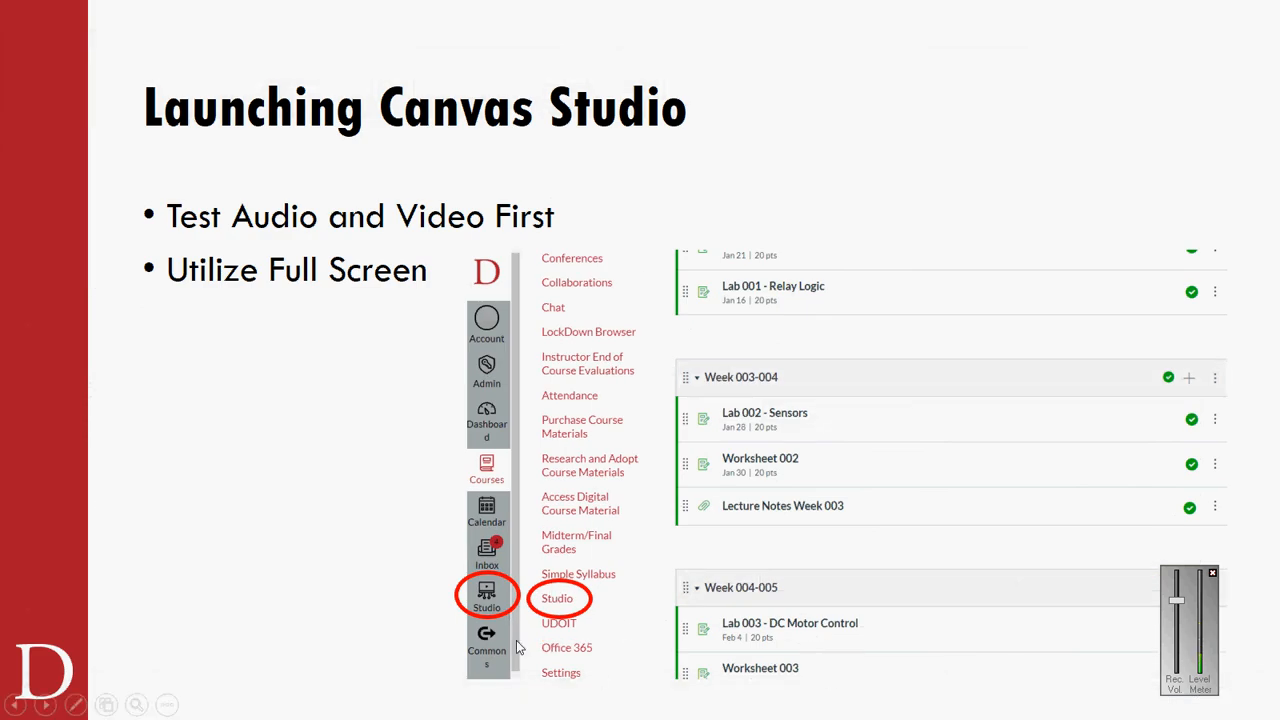
key(ctrl+p)
drag(350, 612, 446, 588)
Advance the slide show through the tablet and microphone on the Additional Tools slide to the Sample Lesson slide
key(Right)
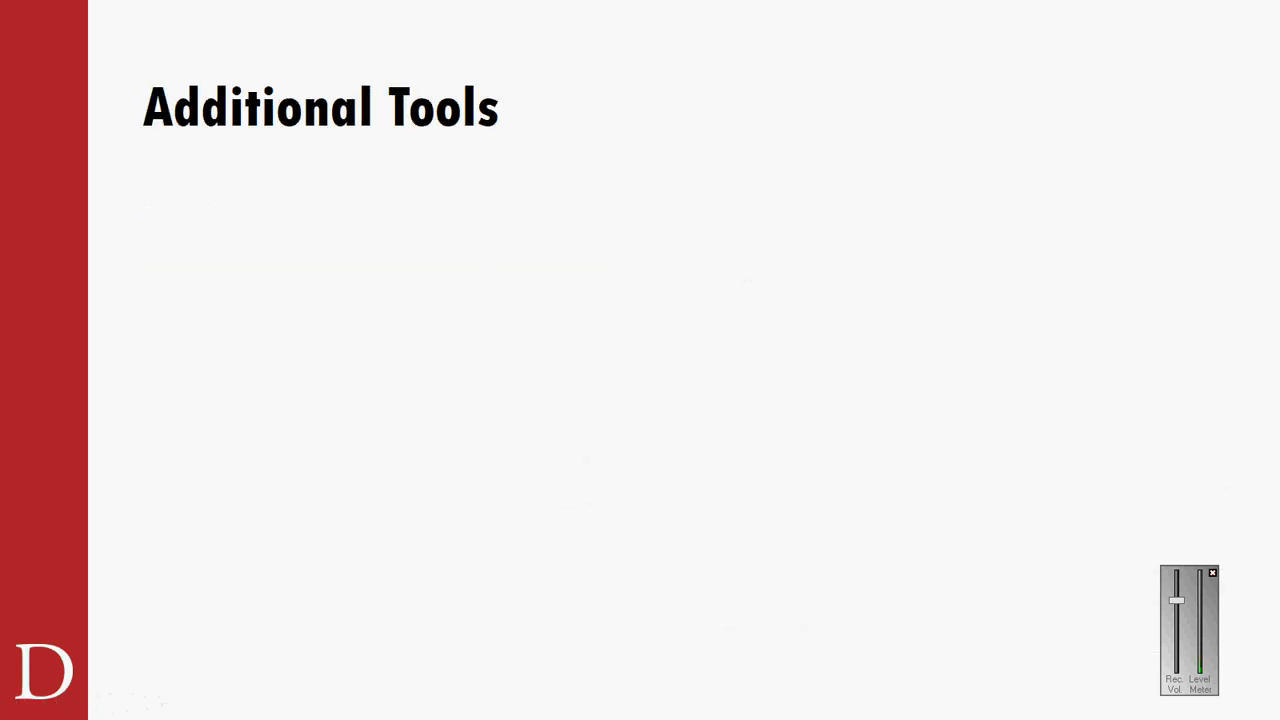
key(Right)
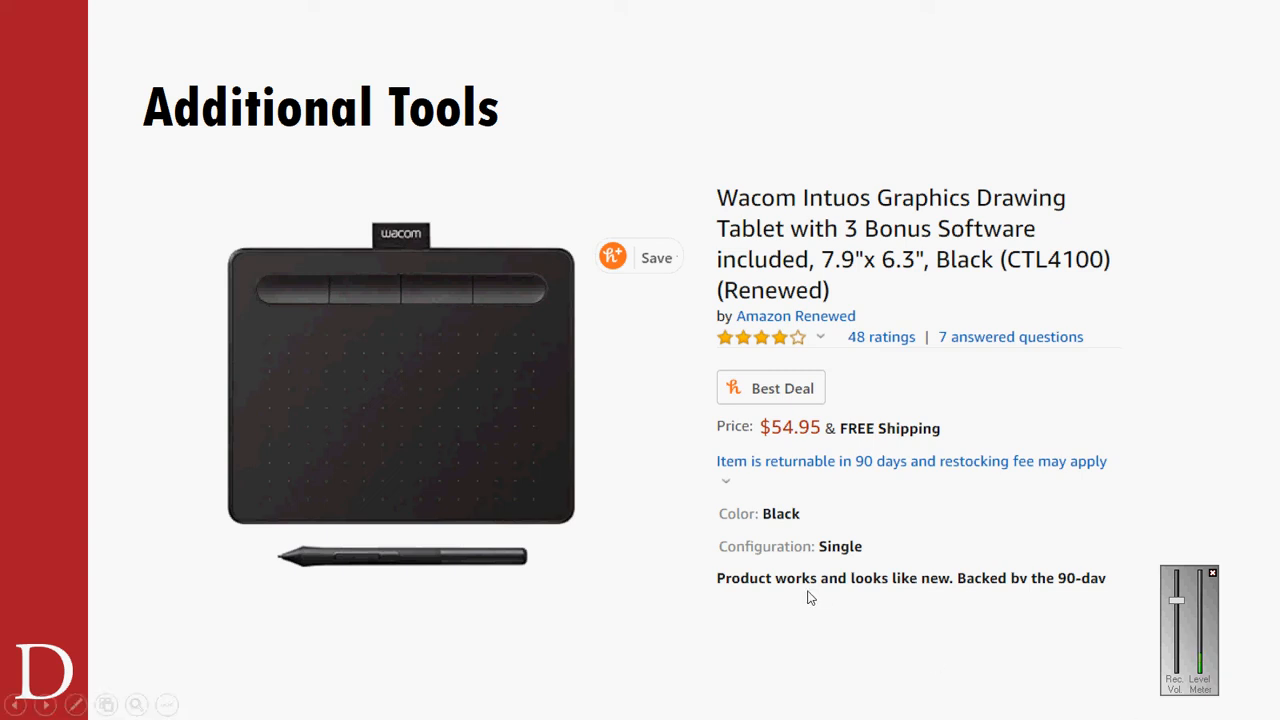
click(705, 402)
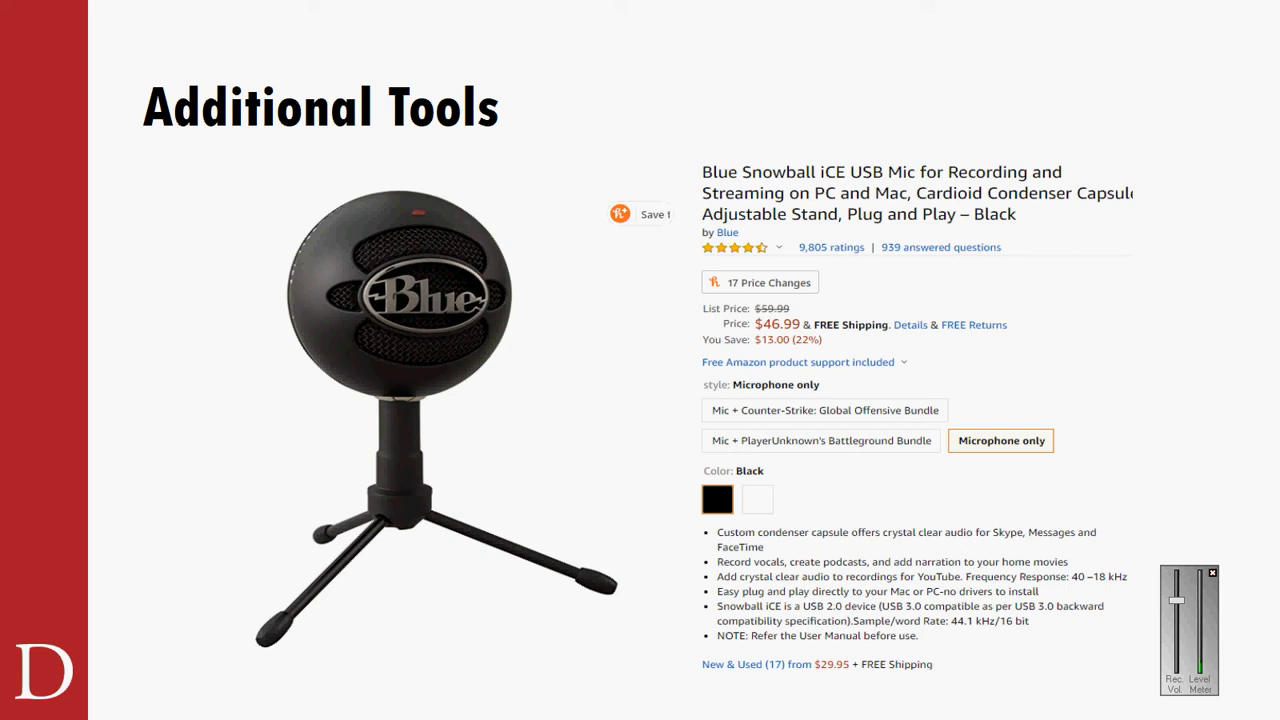
key(Right)
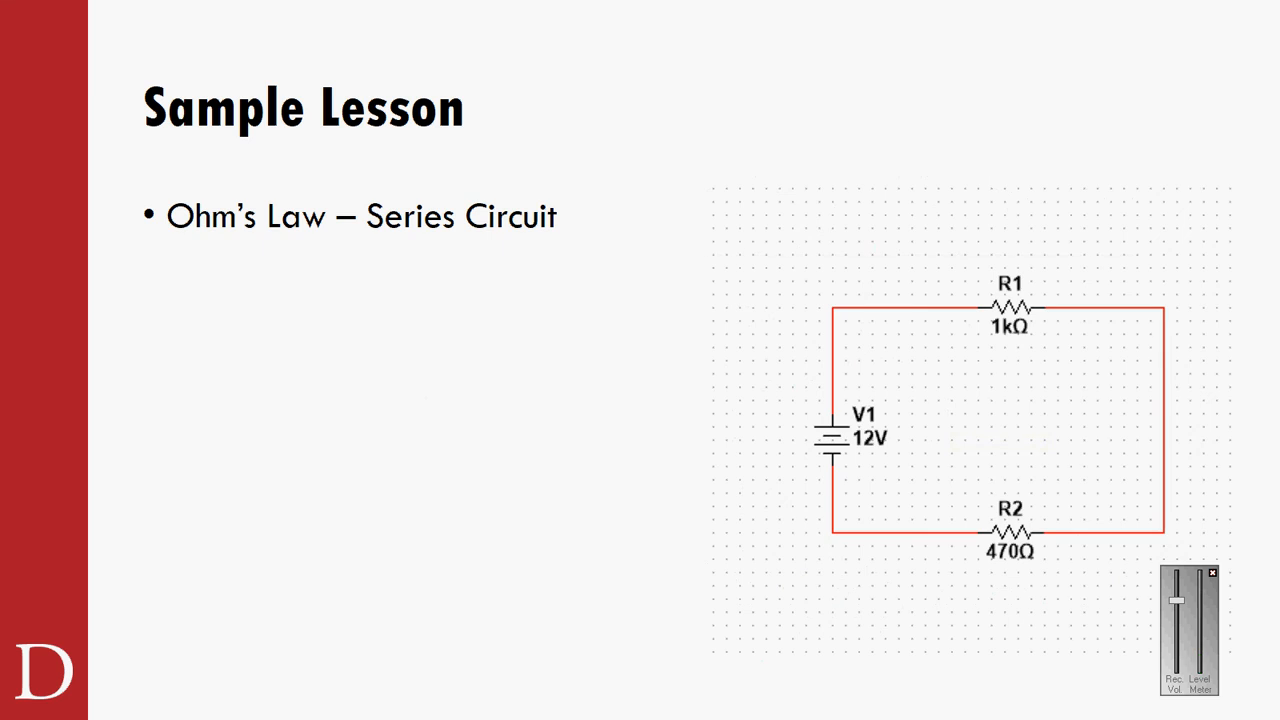
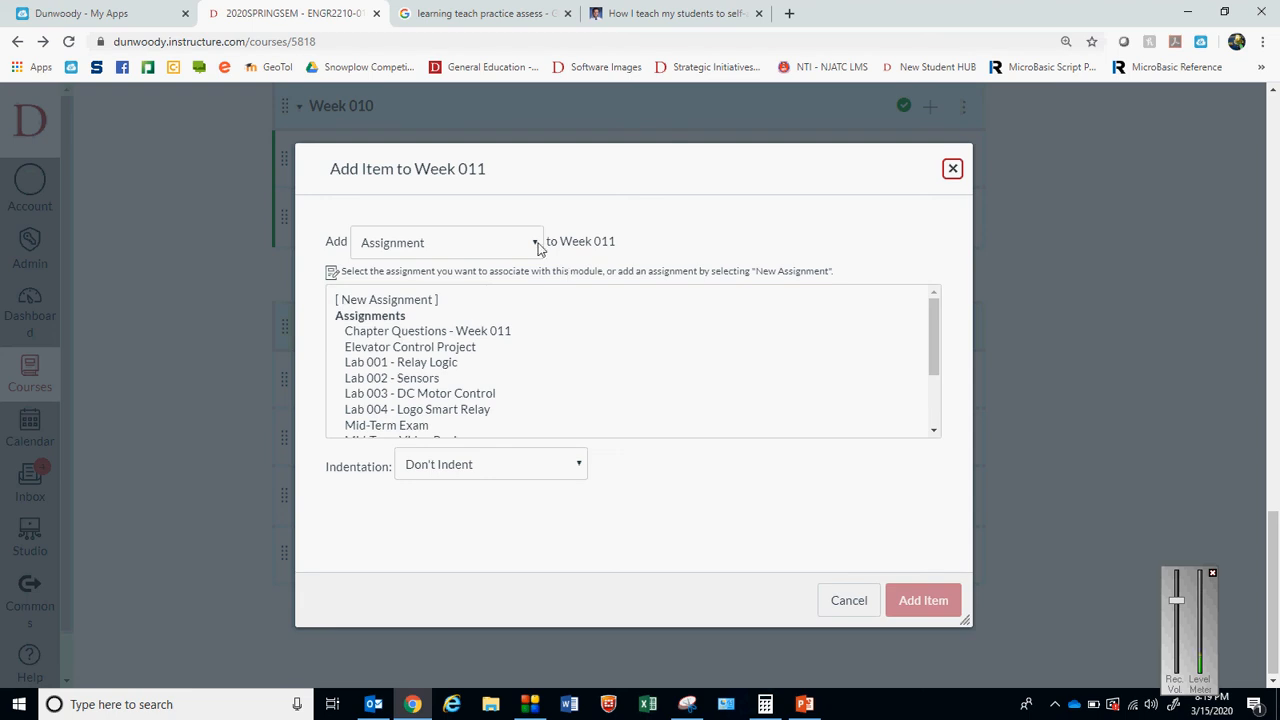
Add the existing Quiz12 to the Week 011 module as a quiz item without indentation
click(537, 243)
click(418, 281)
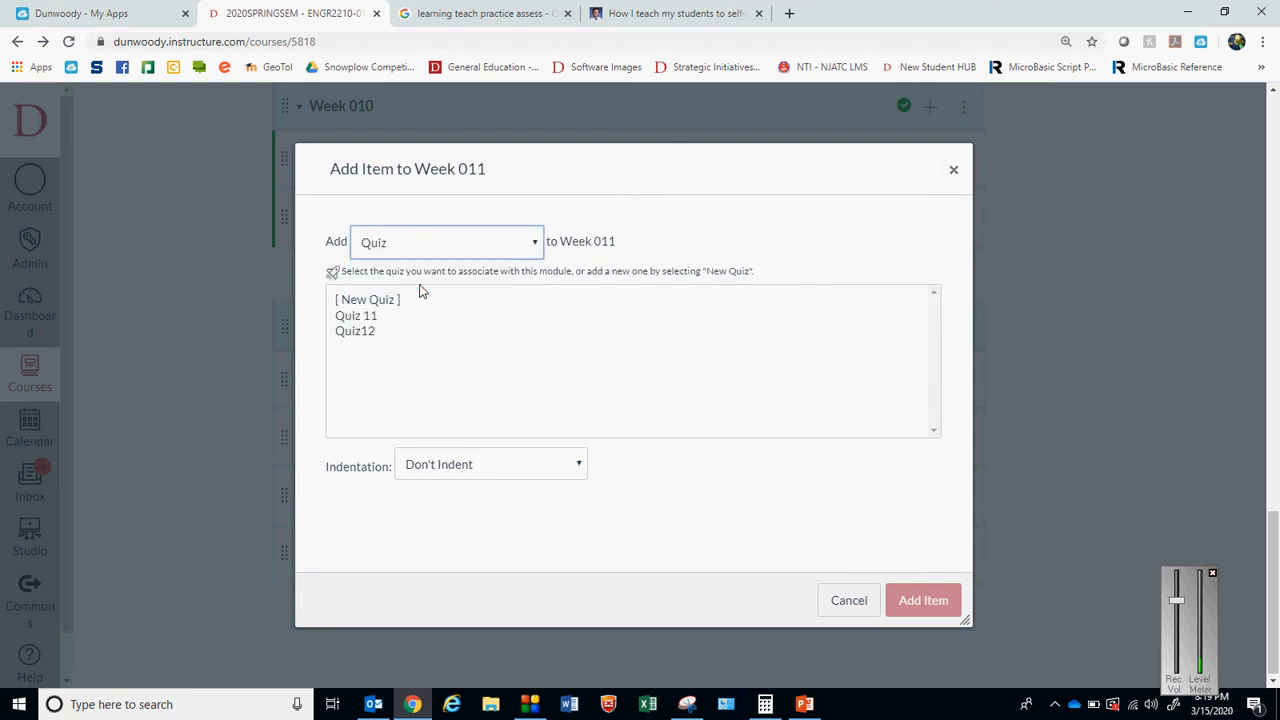
click(360, 302)
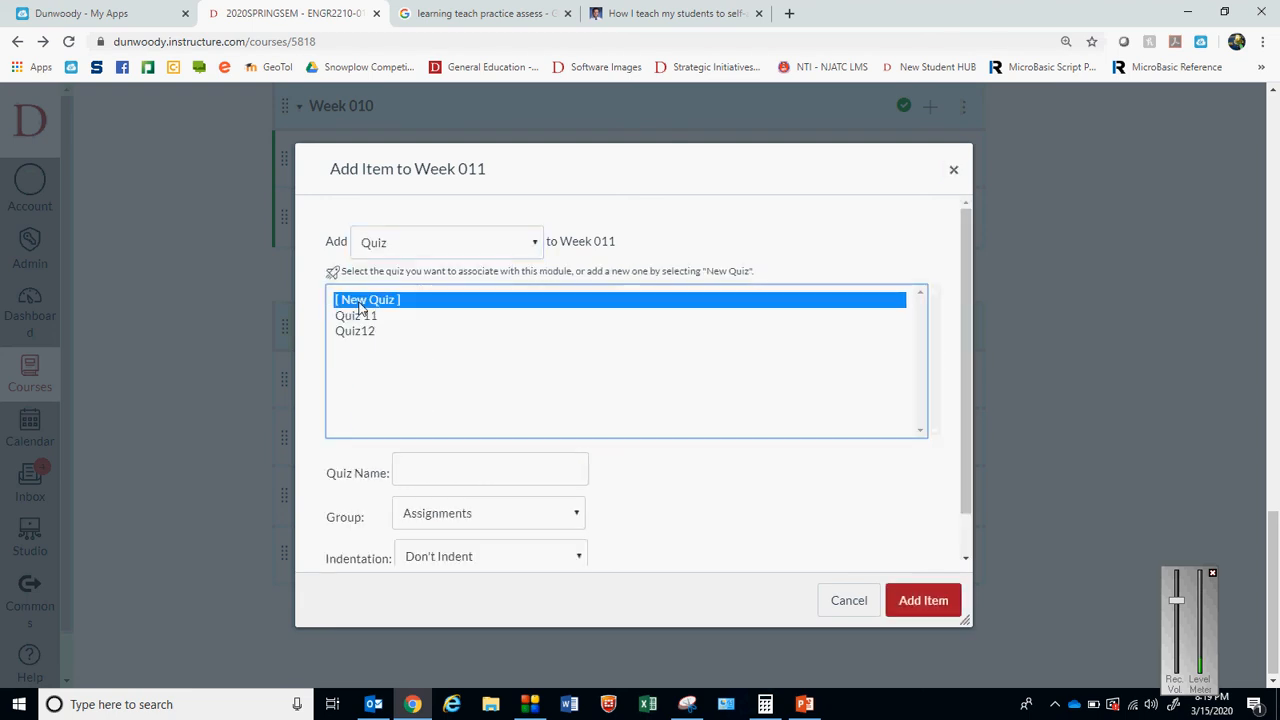
click(358, 332)
click(937, 600)
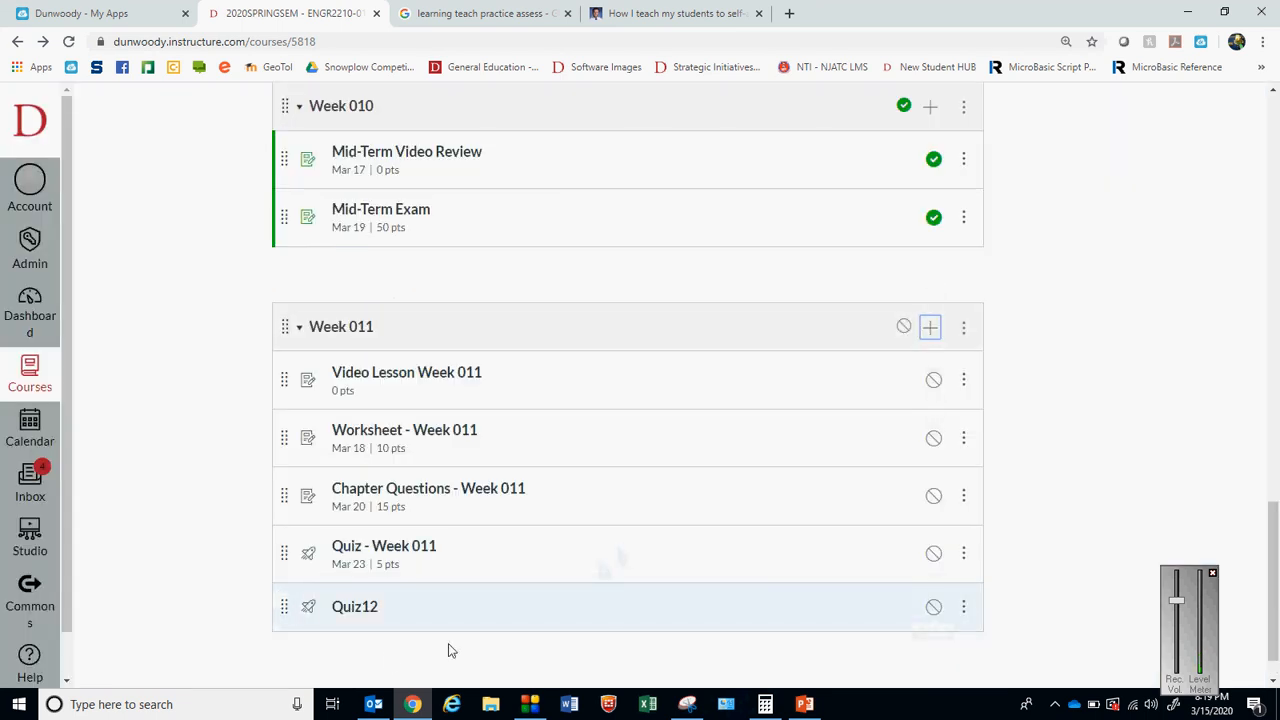
Remove the Quiz12 item from the Week 011 module
click(963, 607)
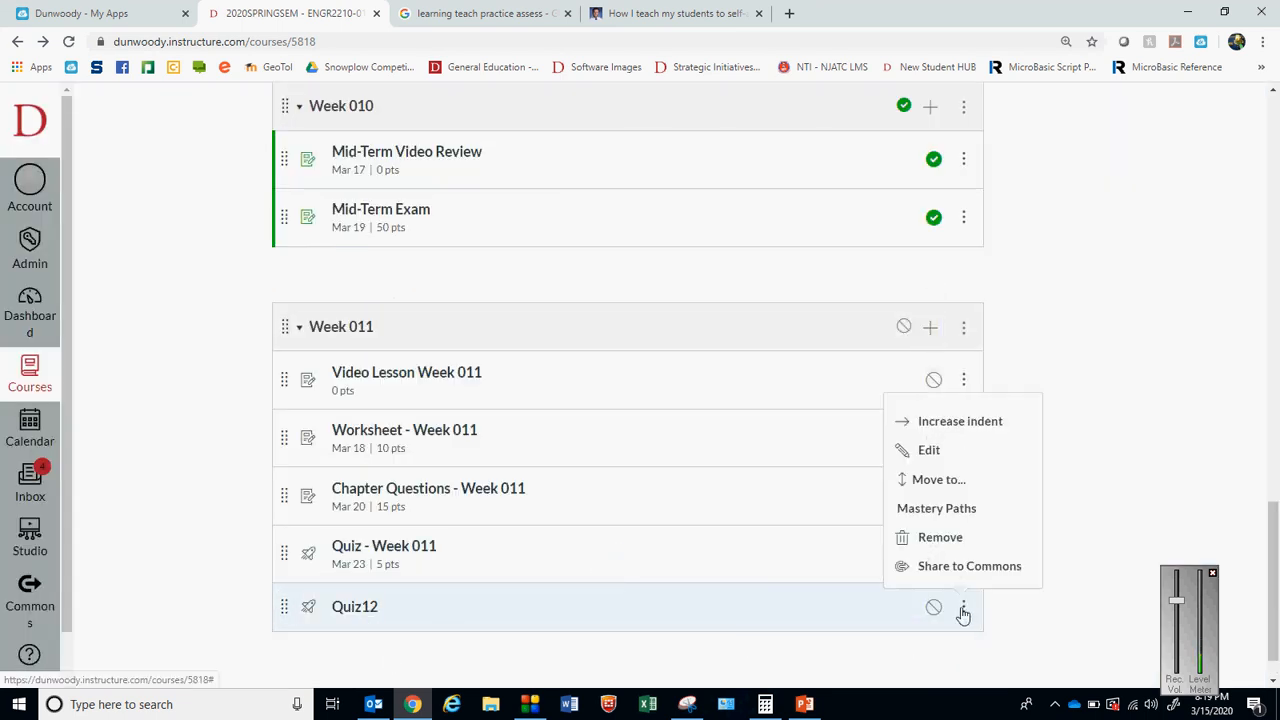
click(962, 538)
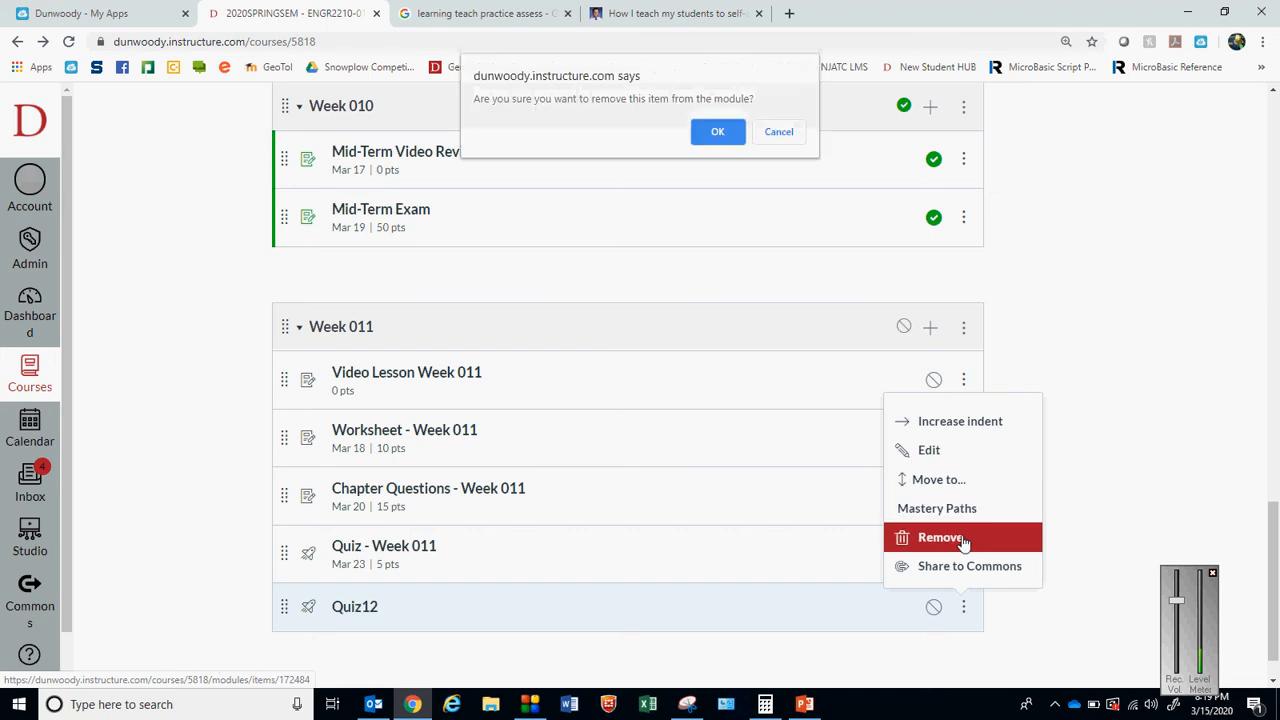
click(720, 134)
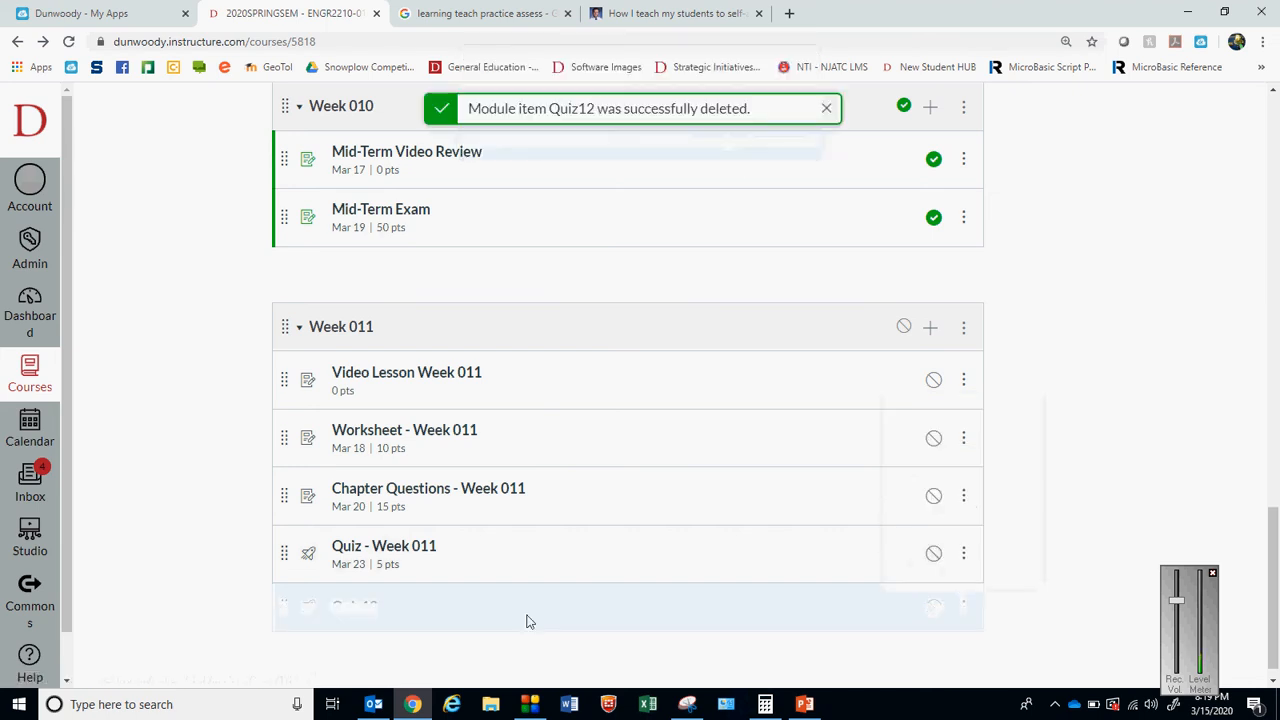
Append "One attempt only." to the instructions of Quiz - Week 011 and save the quiz unpublished
click(401, 550)
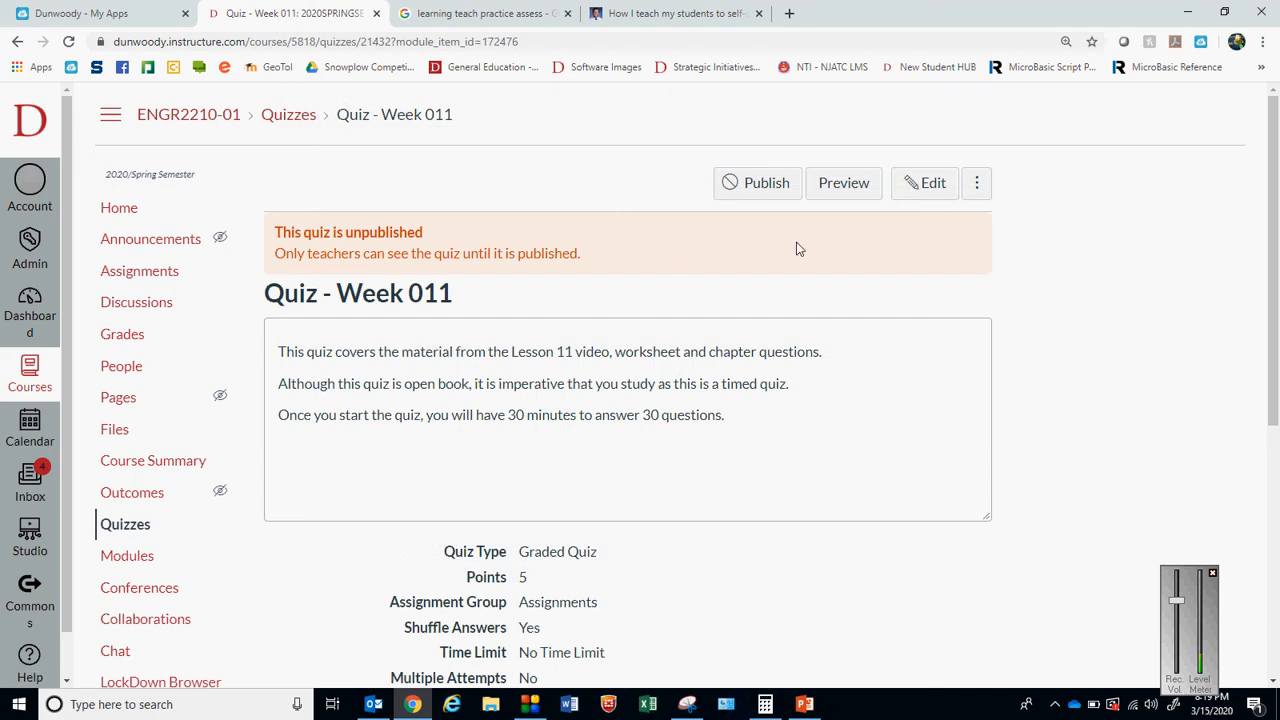
drag(340, 352, 349, 352)
click(933, 184)
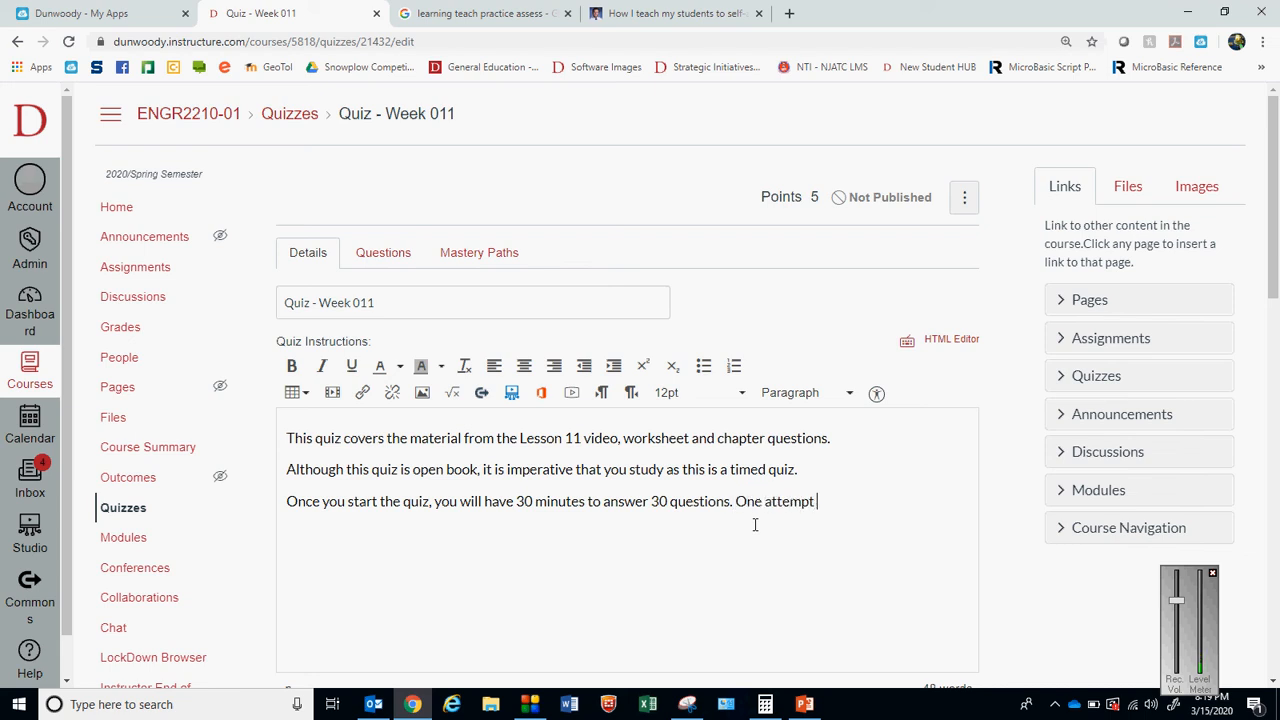
text(ly.)
drag(1274, 240, 1276, 631)
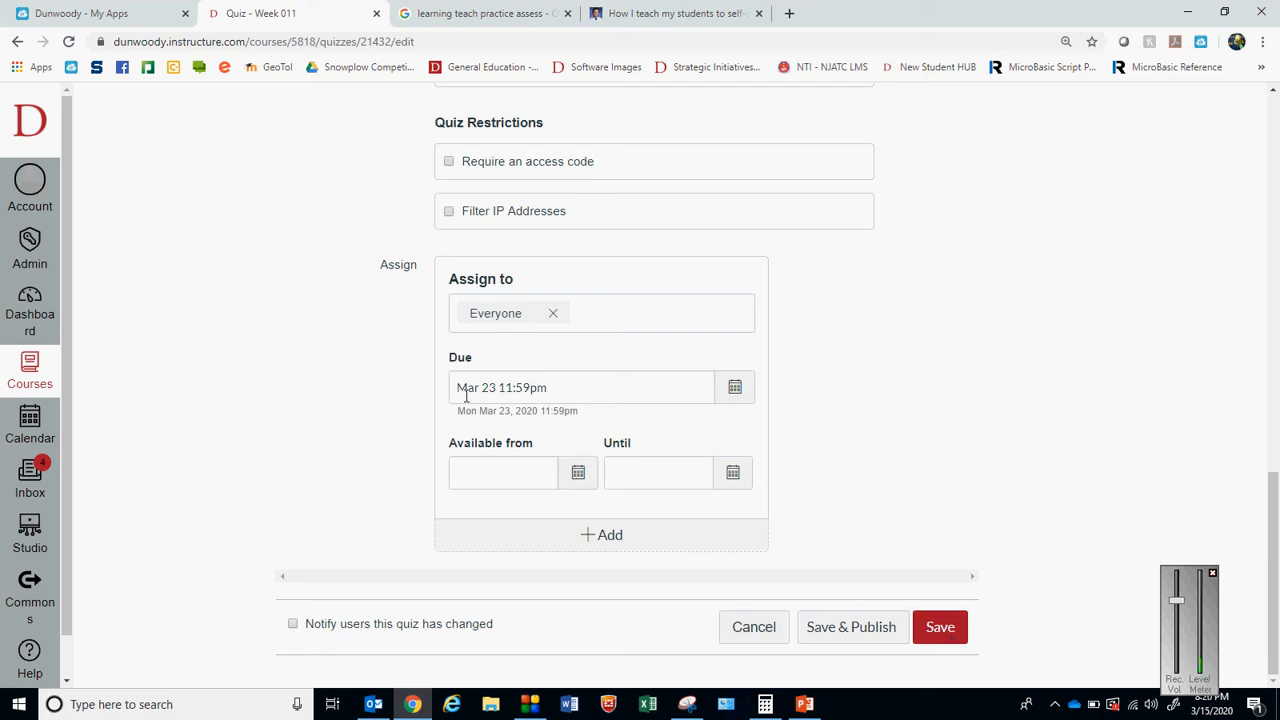
click(936, 628)
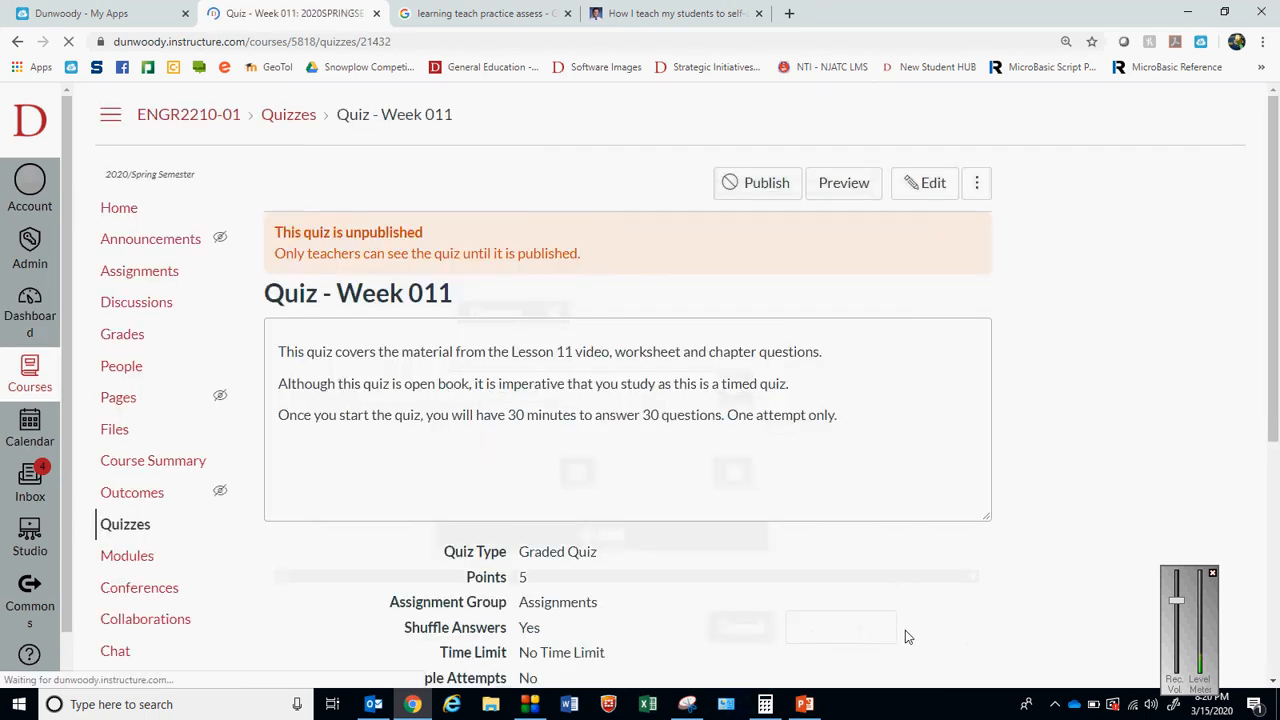
From the course home, open Worksheet - Week 011, set its due date to Mar 17, and save the assignment
click(126, 209)
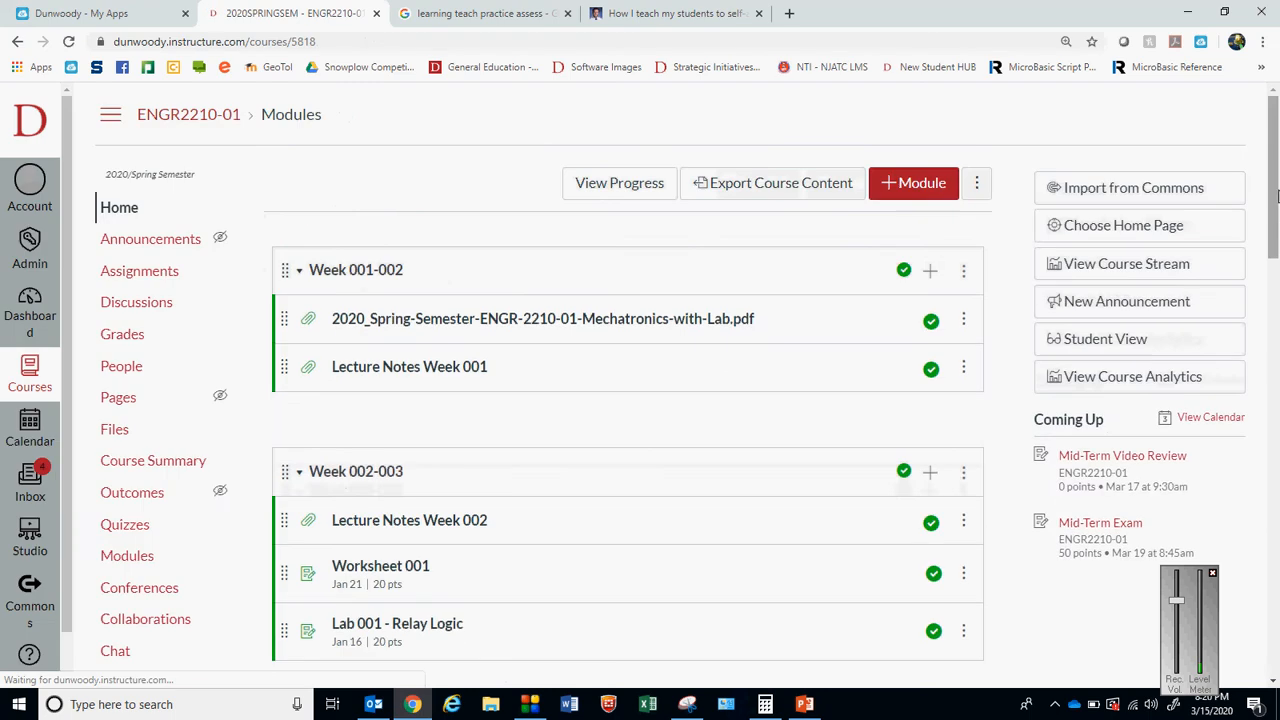
drag(1275, 230, 1278, 662)
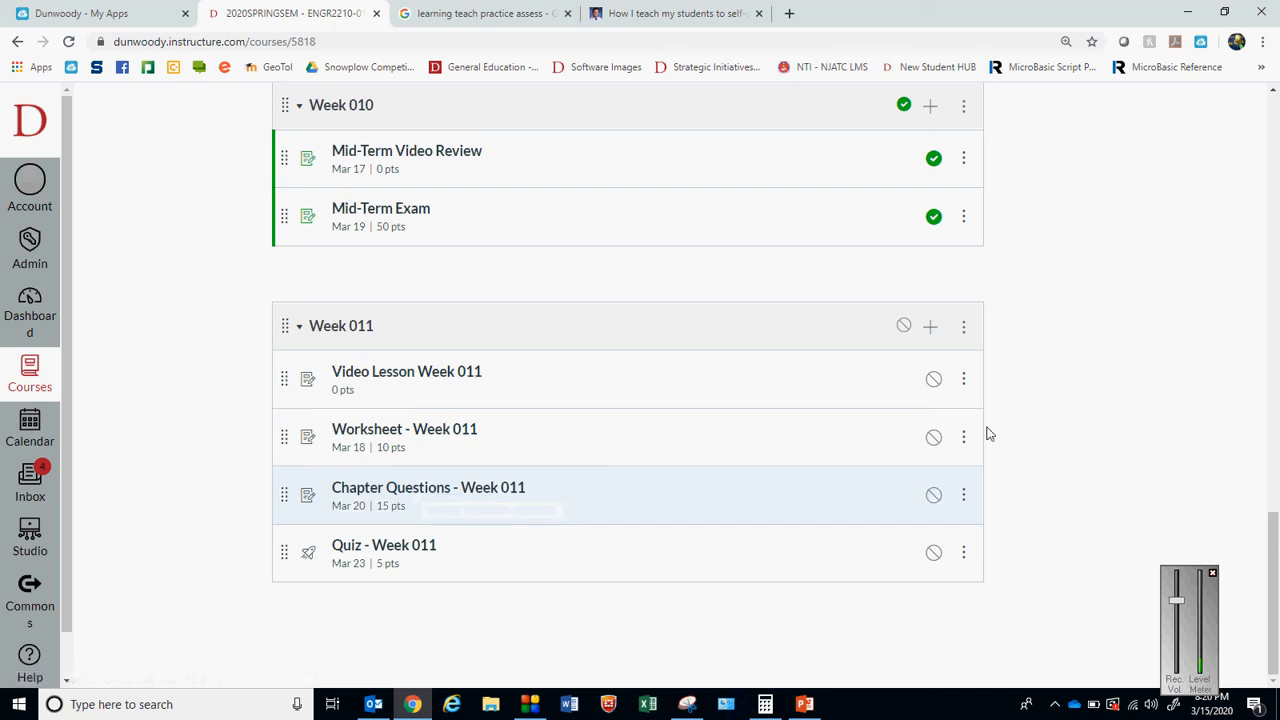
click(454, 428)
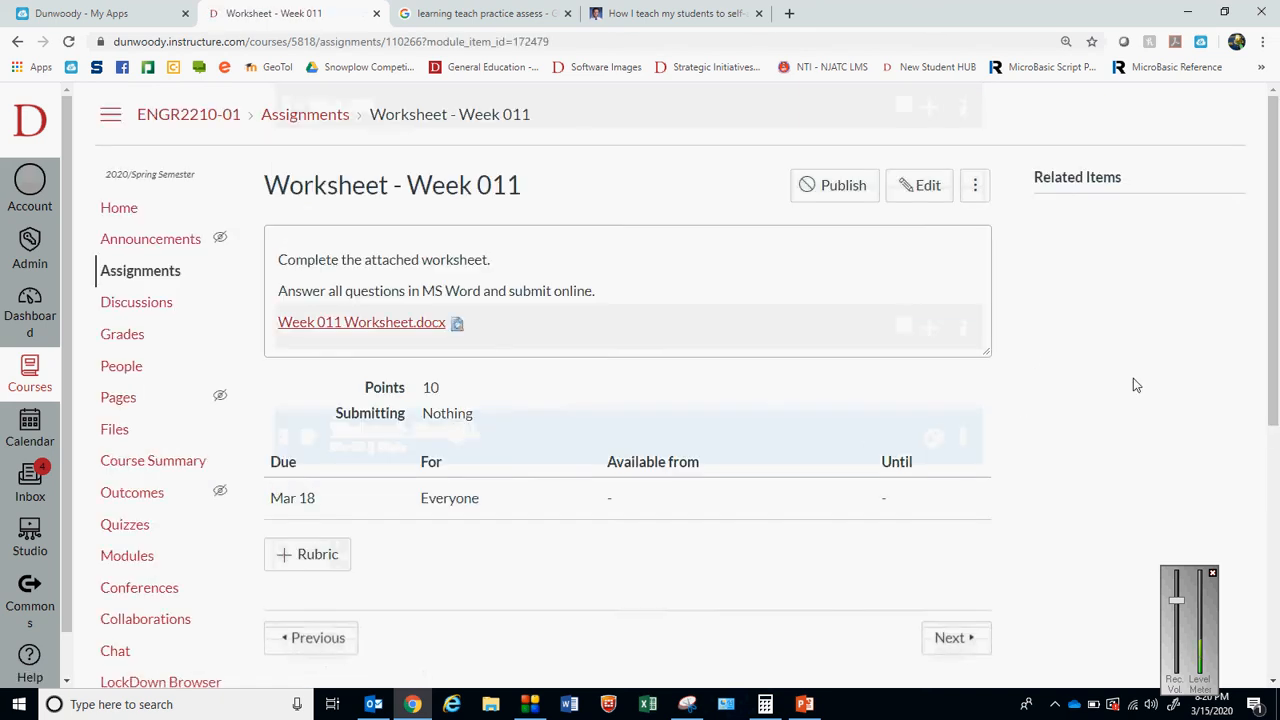
scroll(1276, 215, down, 1)
scroll(1276, 215, up, 1)
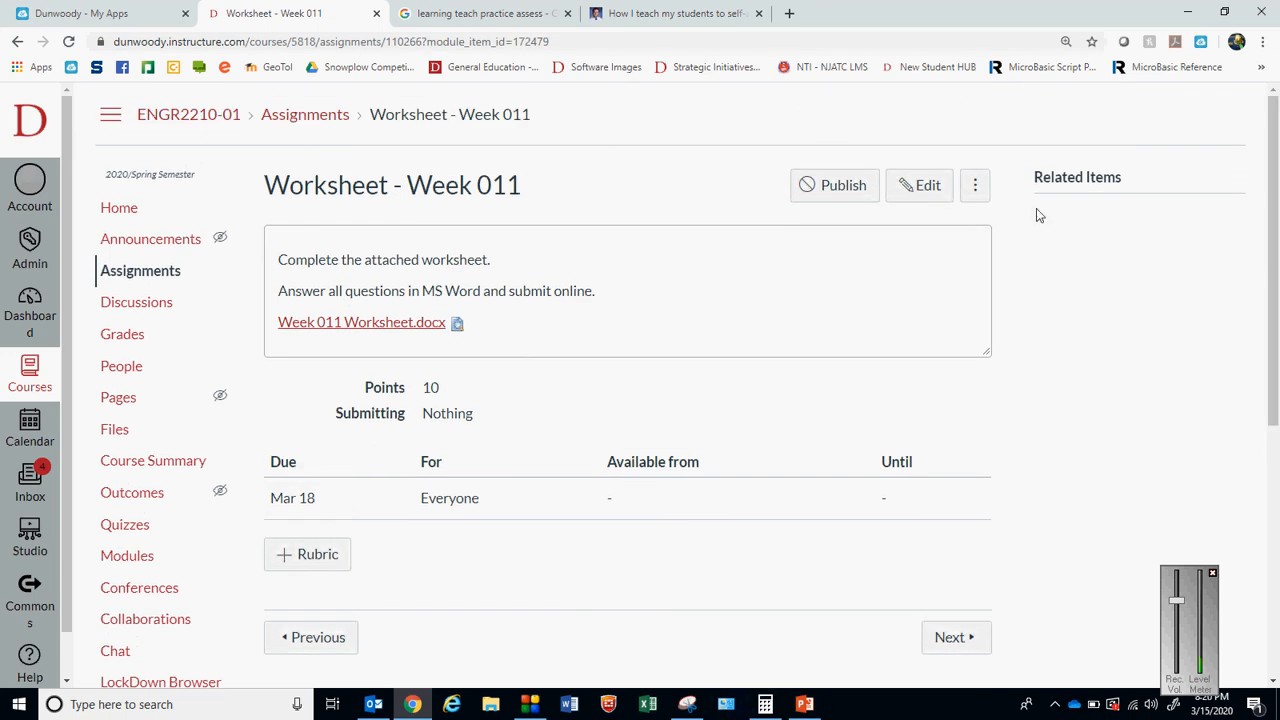
click(919, 185)
drag(1274, 220, 1276, 500)
click(712, 457)
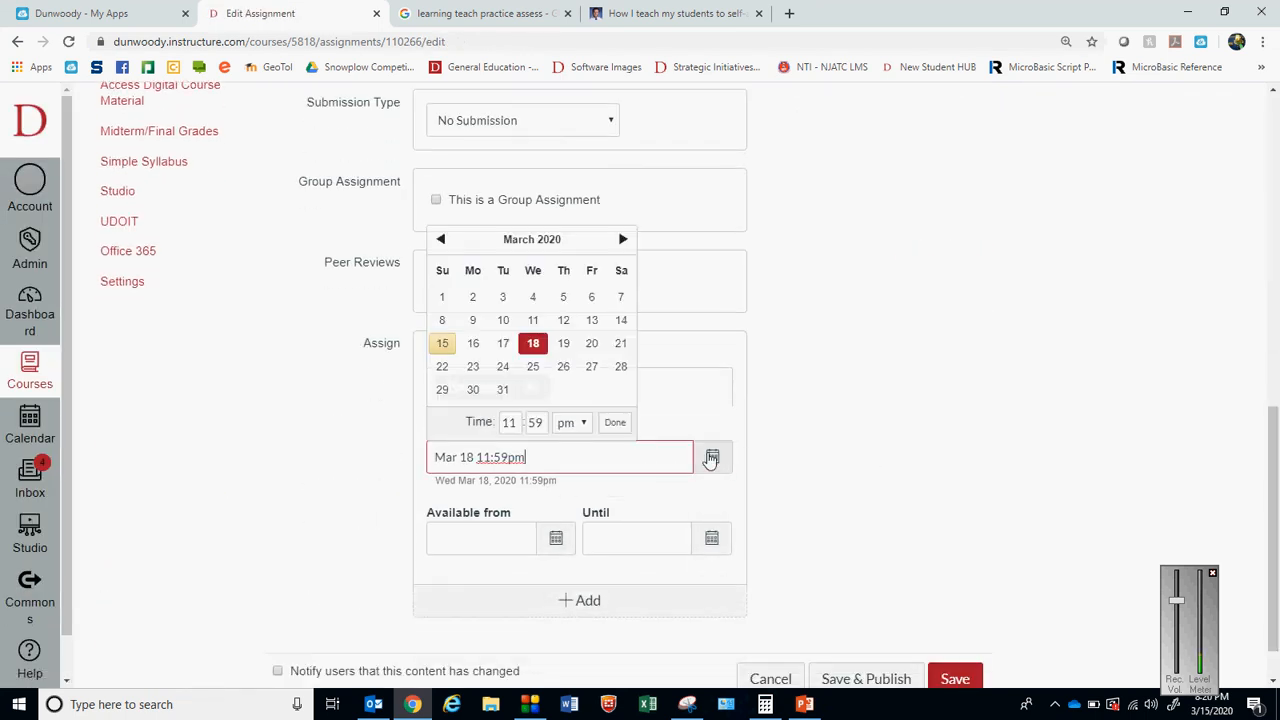
click(503, 343)
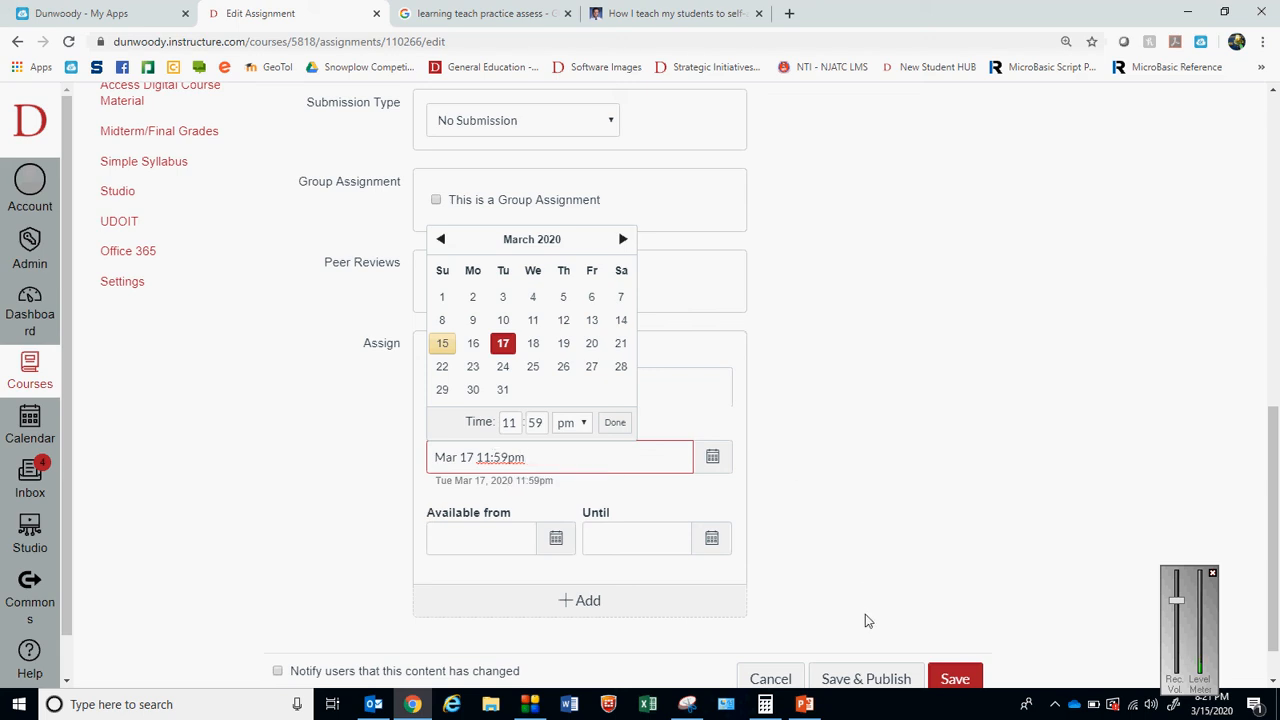
click(948, 681)
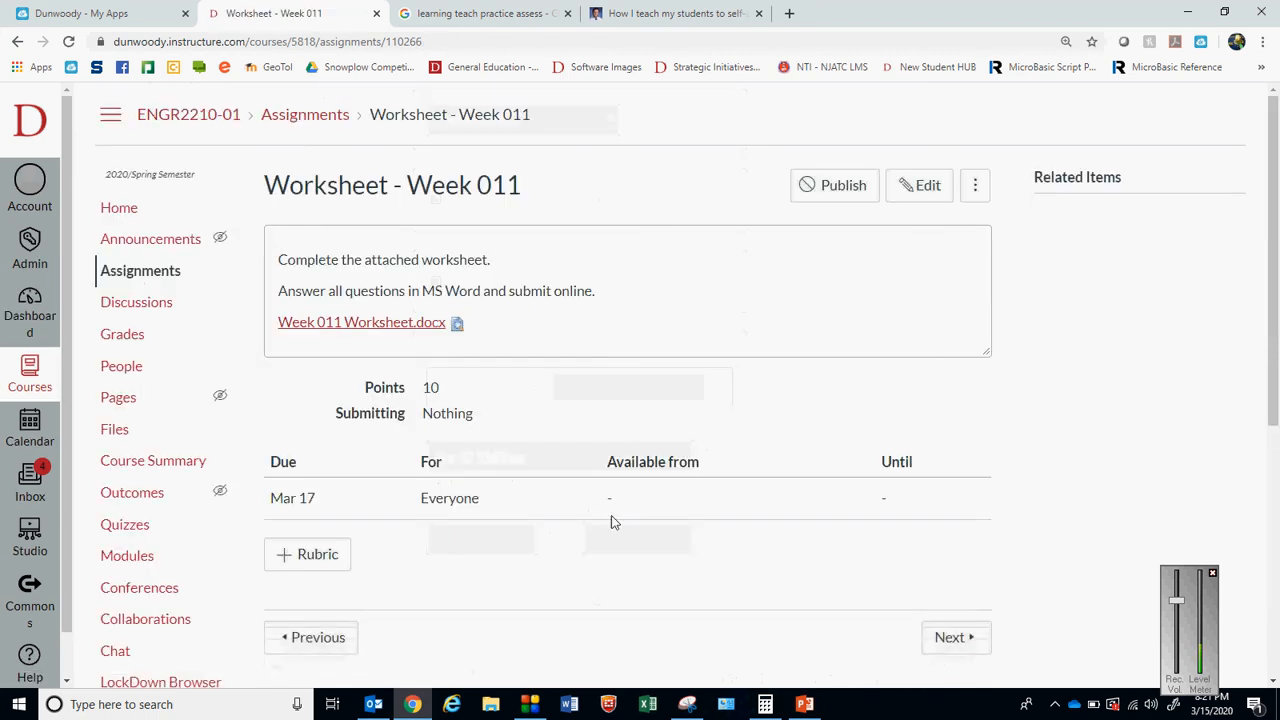
Return from the worksheet to the course modules and refresh the page
drag(1275, 343, 1275, 596)
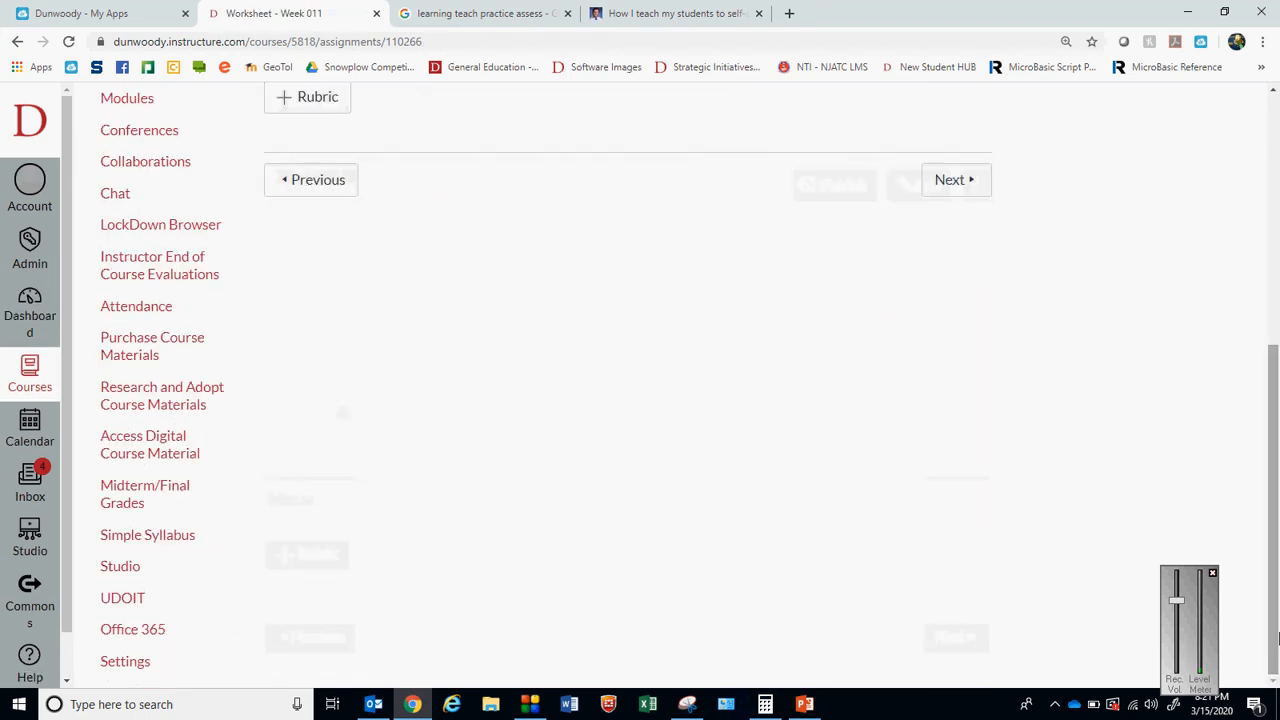
drag(1275, 457, 1275, 221)
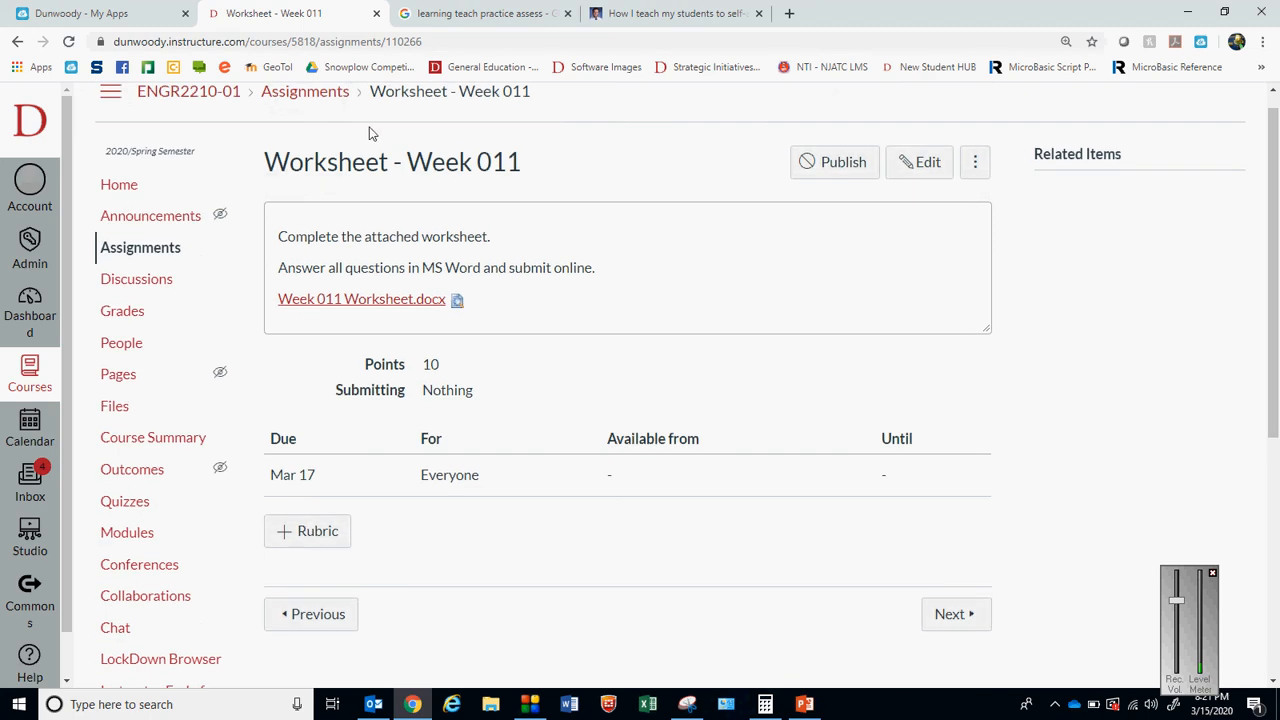
click(17, 42)
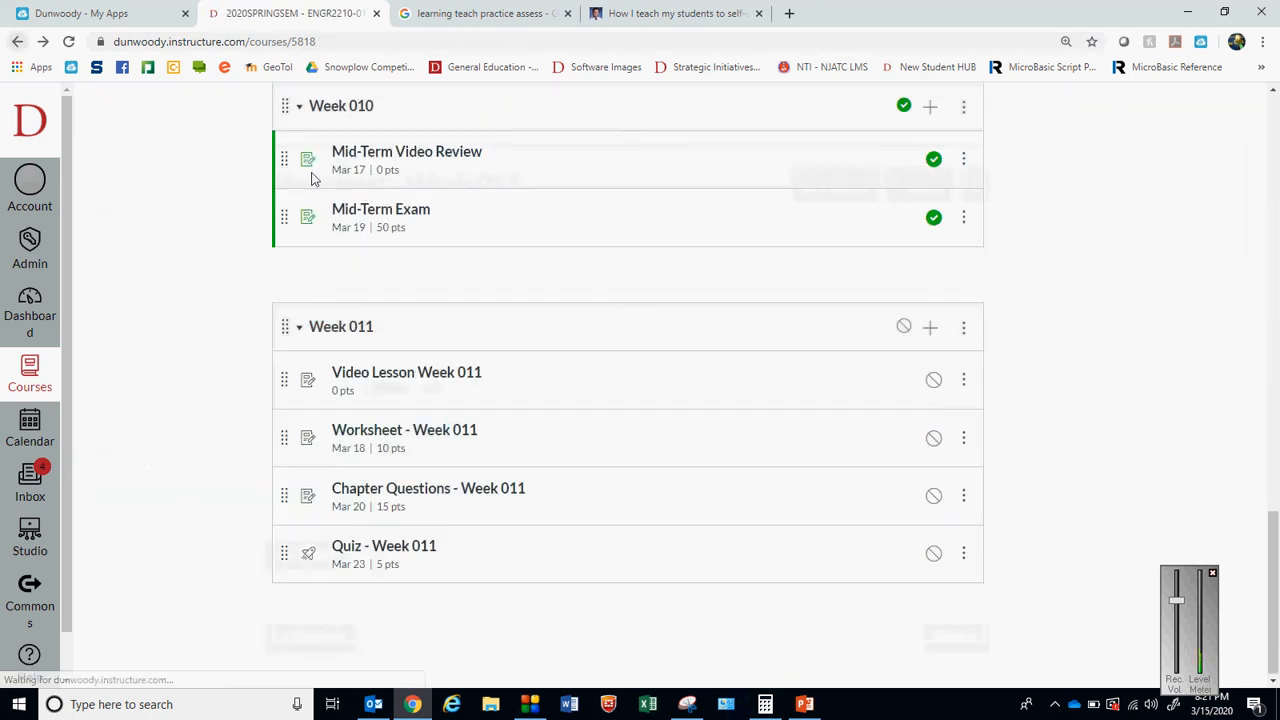
click(69, 43)
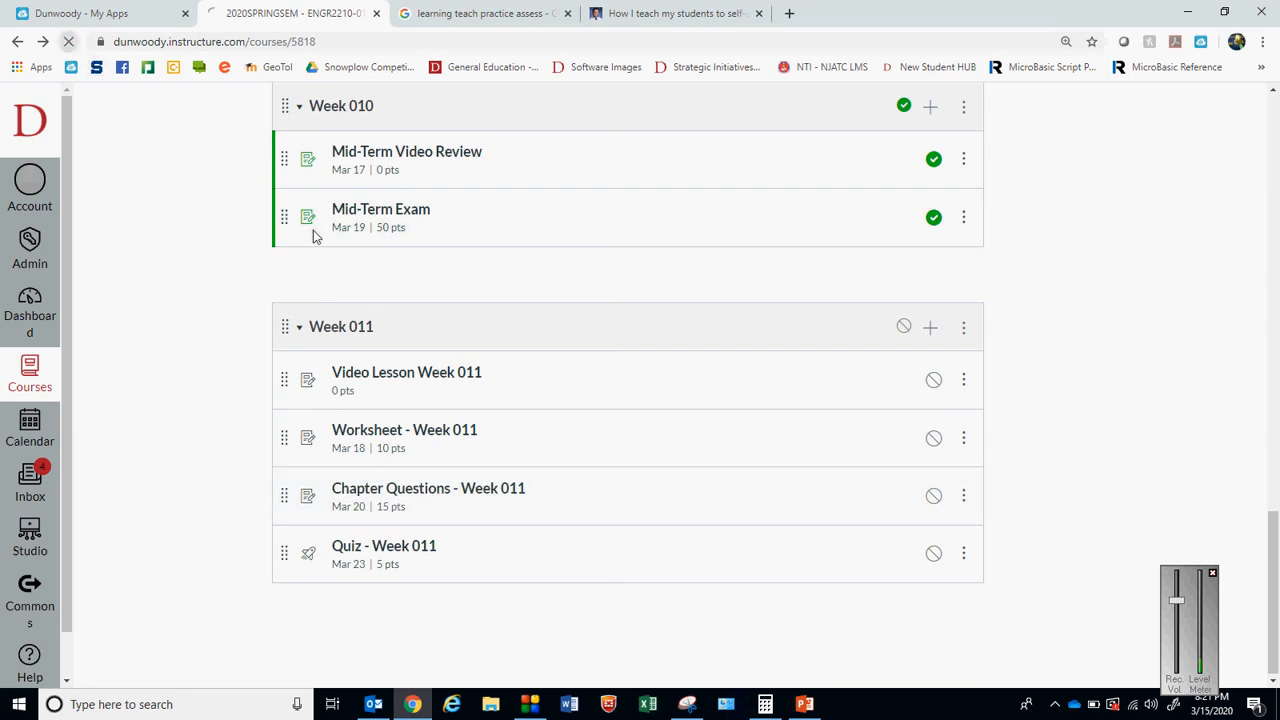
Set the due date of Chapter Questions - Week 011 to Mar 19 and save the assignment
click(409, 490)
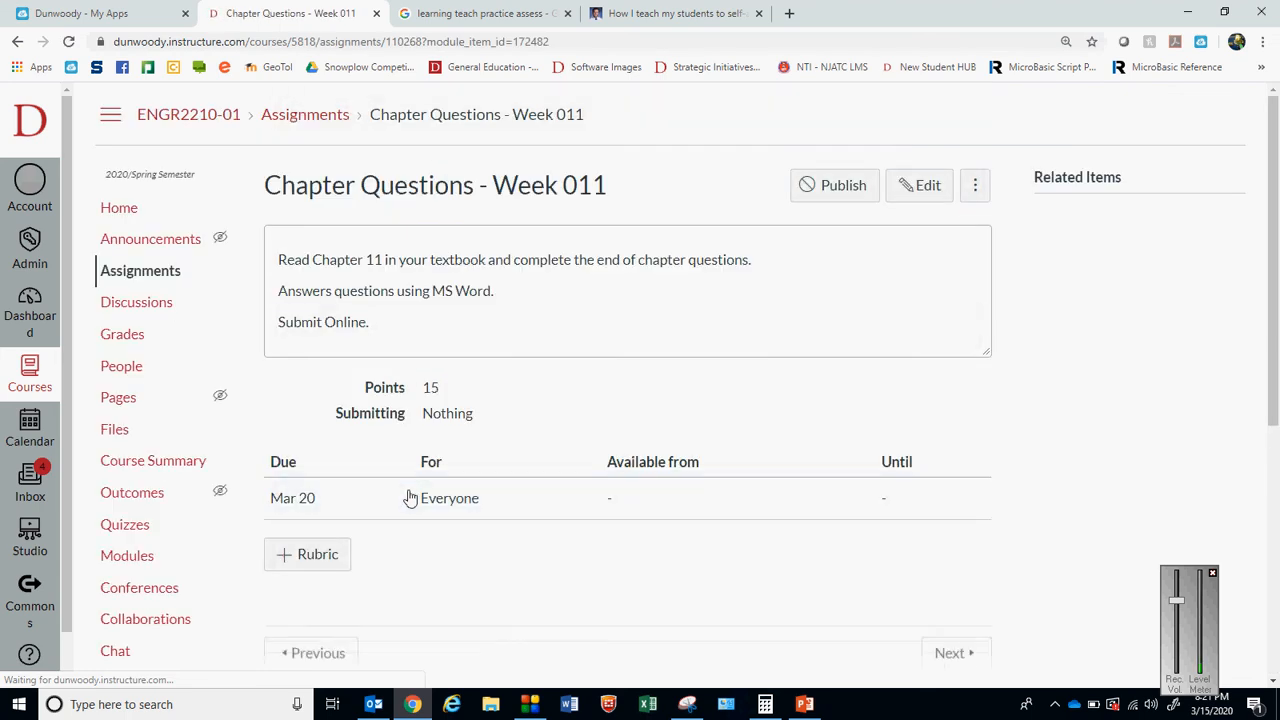
click(930, 190)
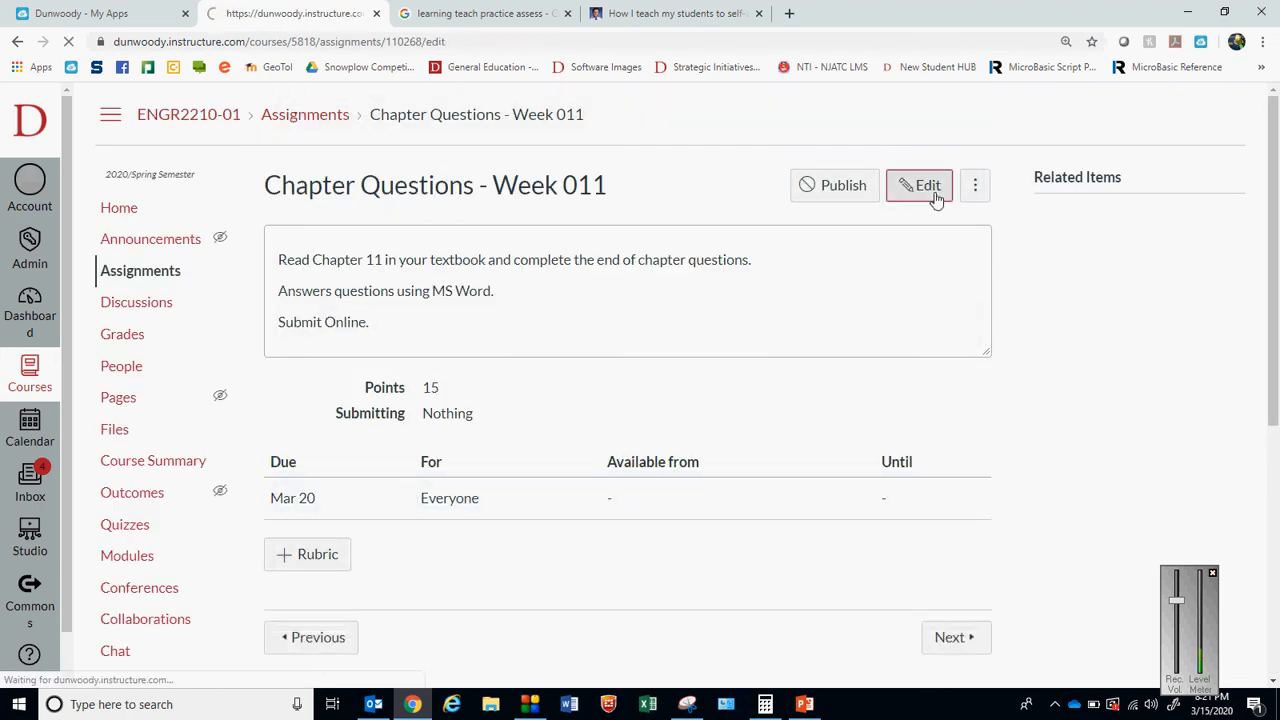
drag(1275, 219, 1277, 543)
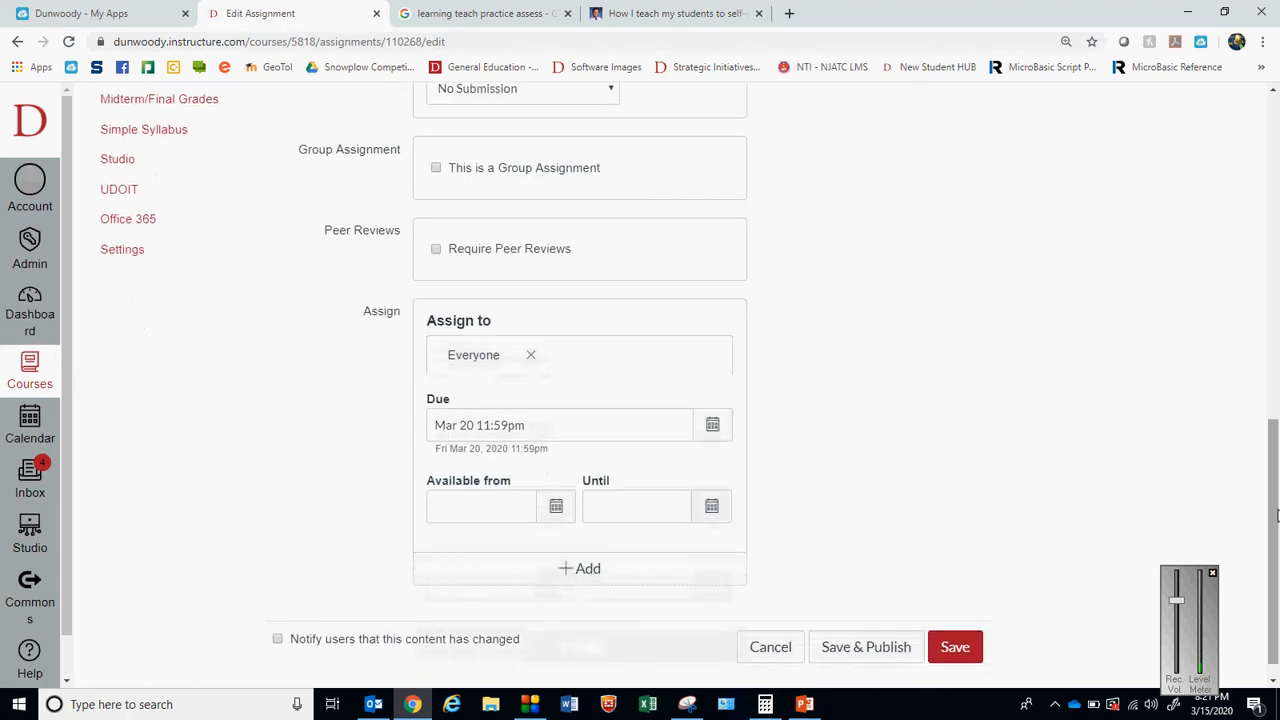
click(710, 436)
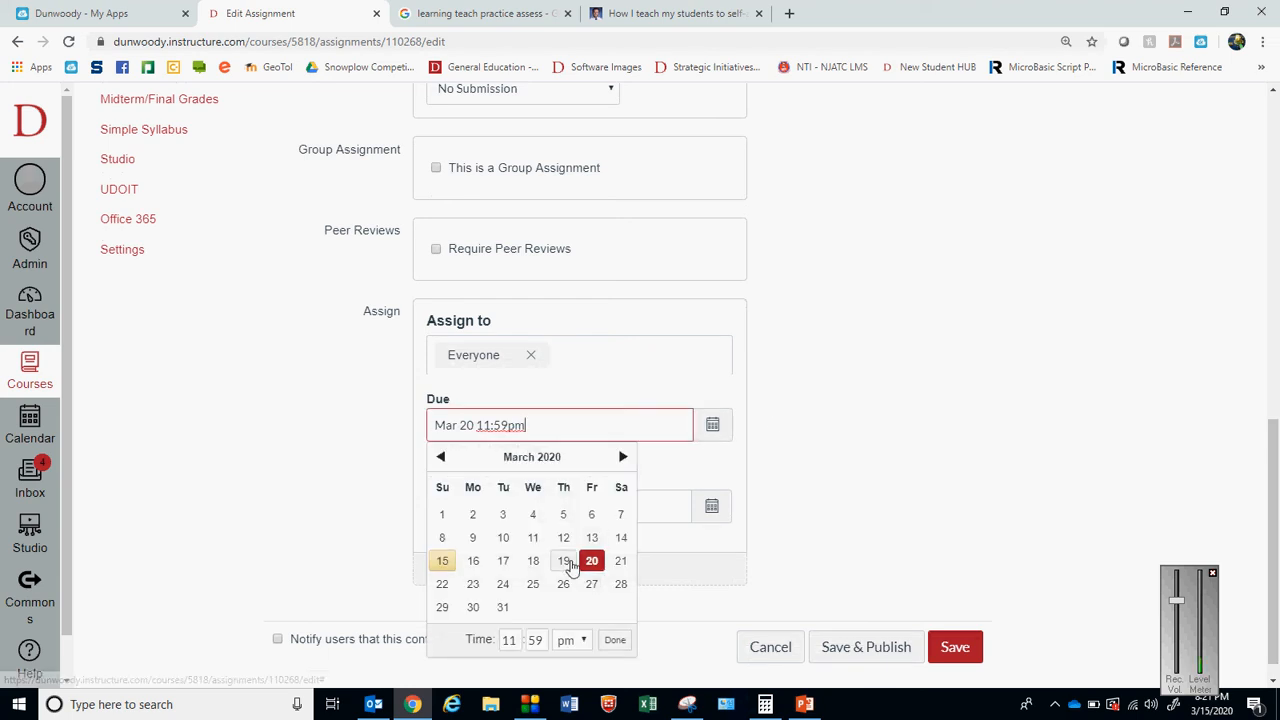
click(563, 560)
click(948, 657)
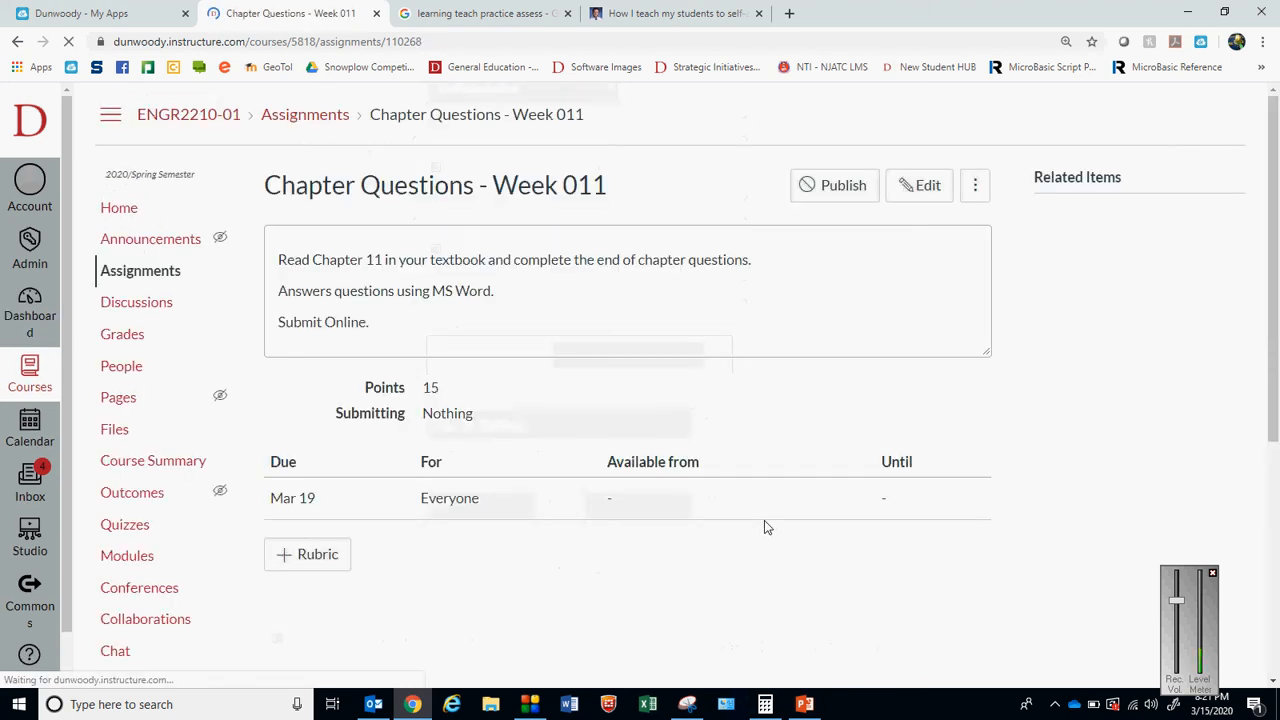
scroll(1277, 281, down, 5)
scroll(1277, 281, up, 5)
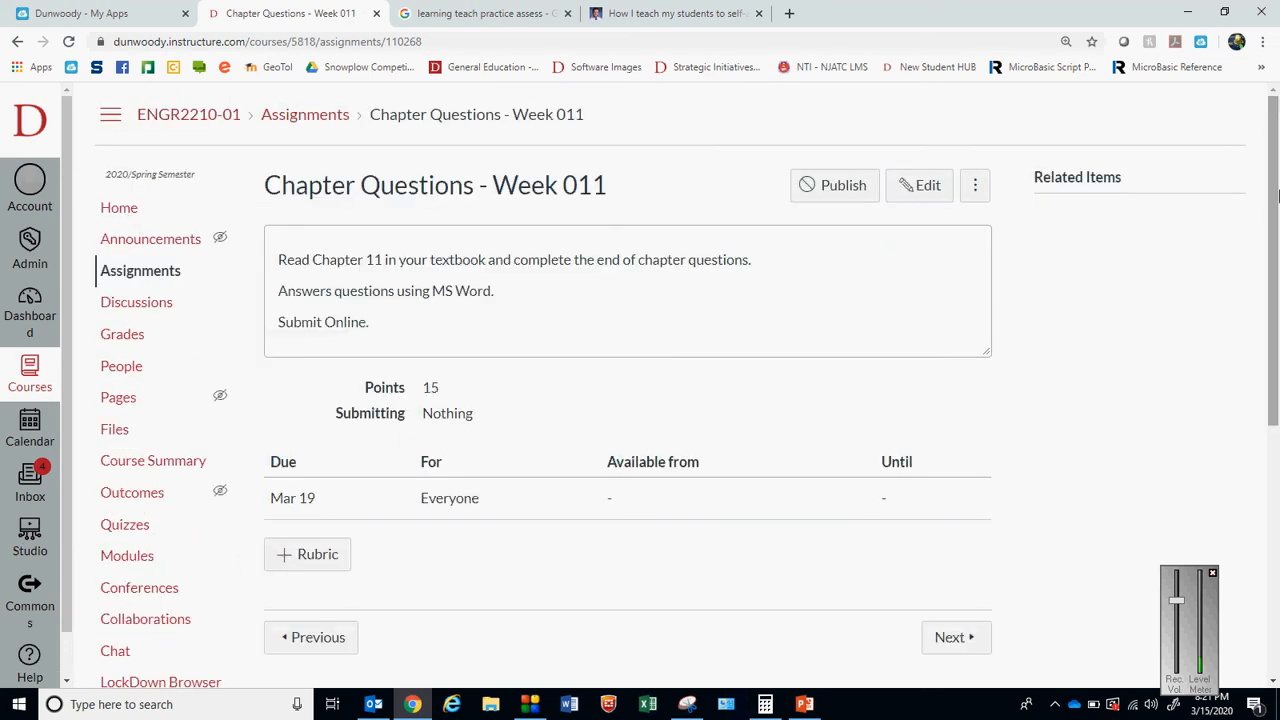
From the course home, open Quiz - Week 011 in the Week 011 module for editing
click(126, 208)
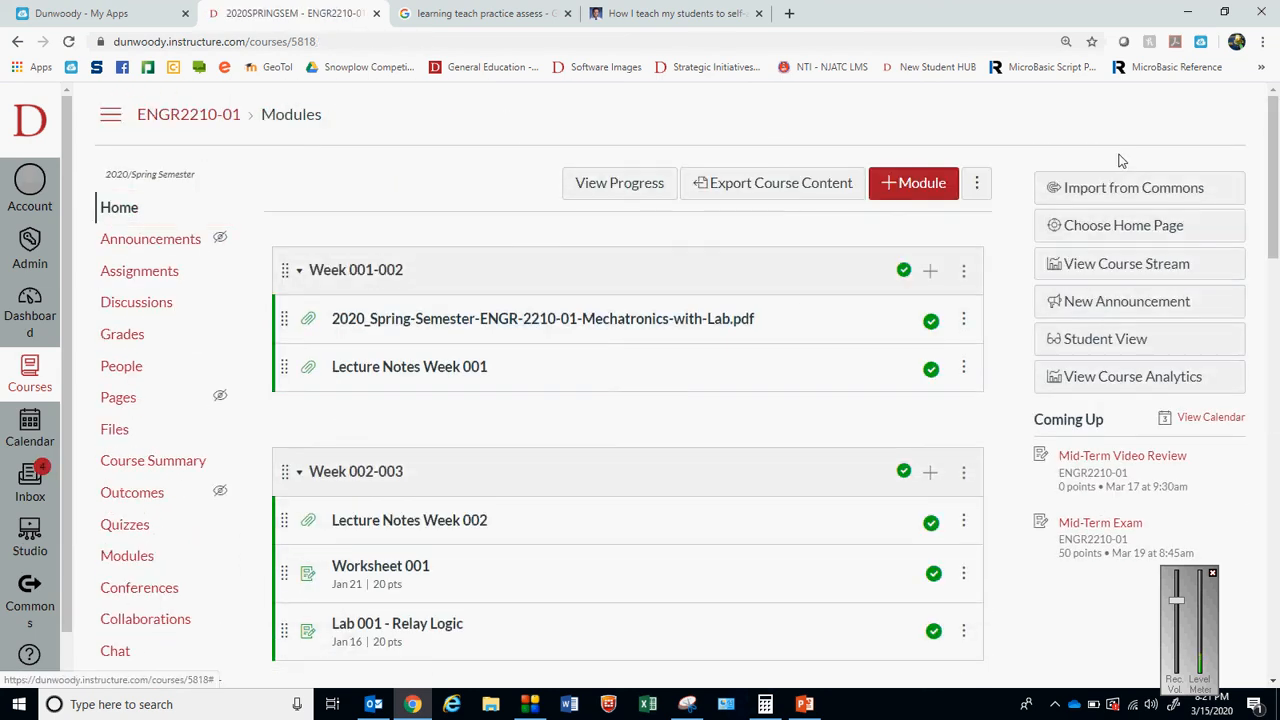
drag(1274, 180, 1278, 630)
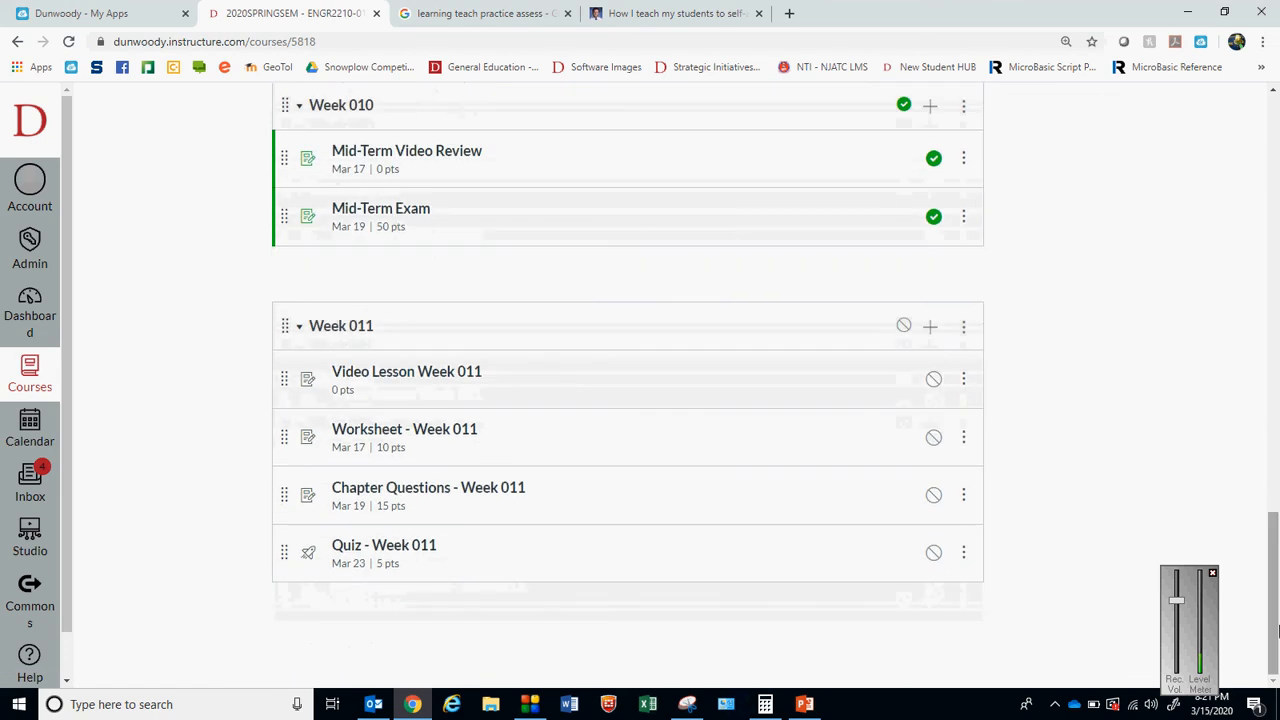
click(400, 550)
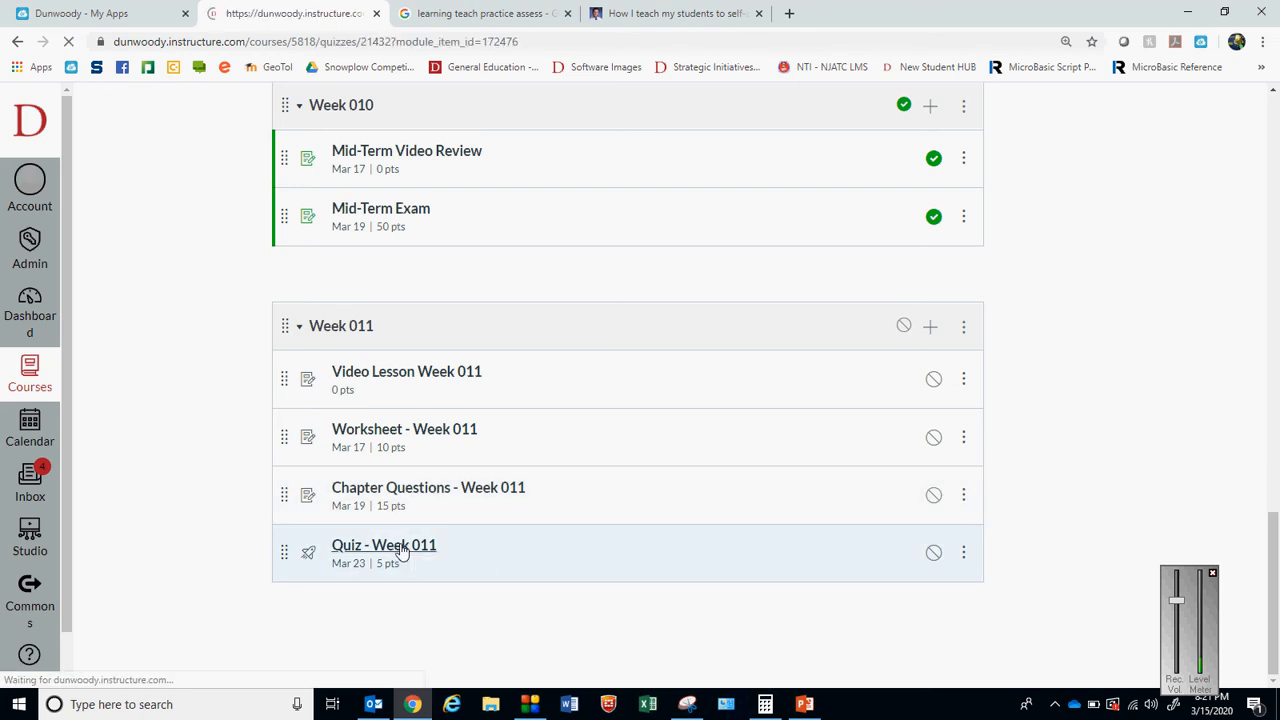
scroll(1278, 190, down, 5)
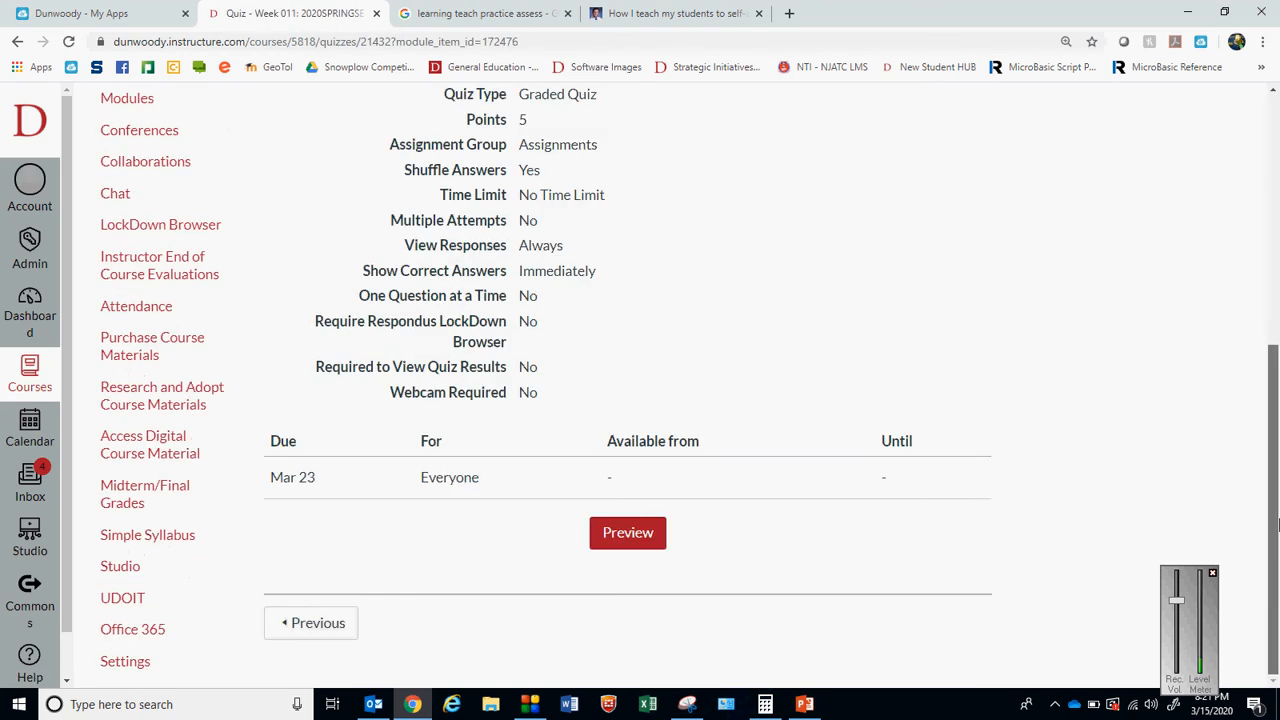
scroll(1266, 343, up, 5)
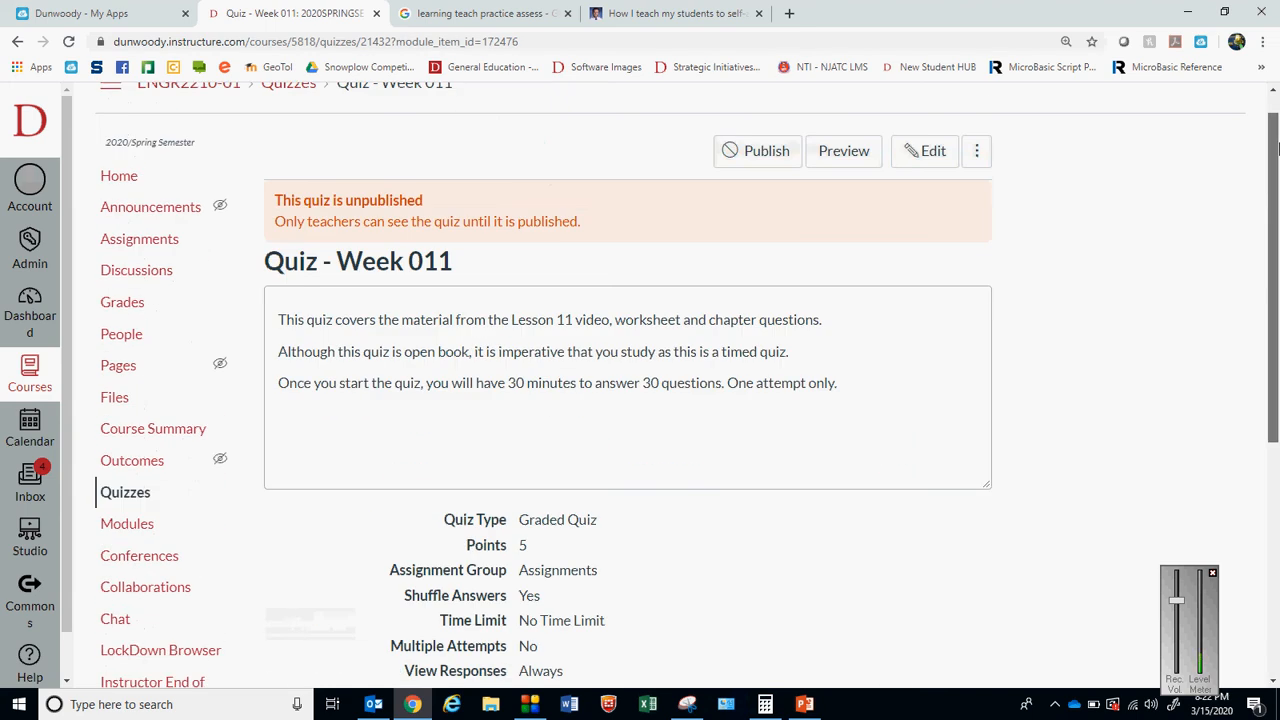
click(928, 182)
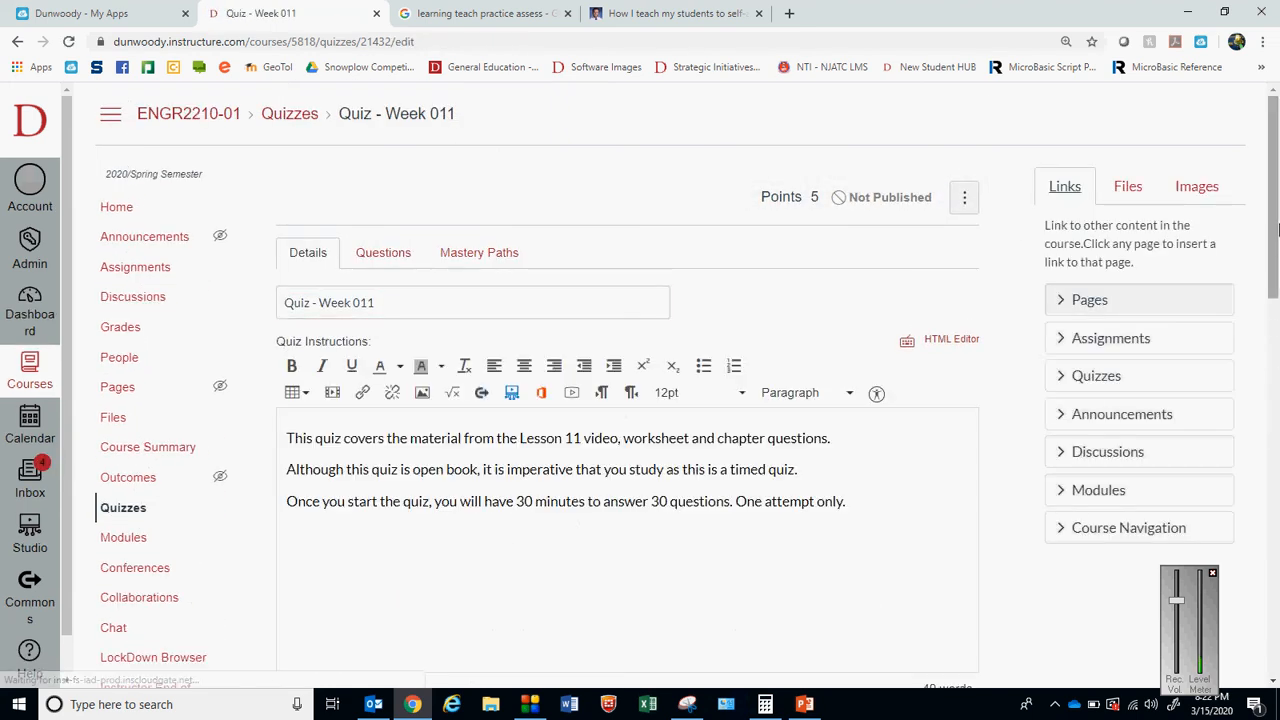
Set the quiz's due date to Mar 24 11:59pm for everyone
scroll(1278, 376, down, 10)
scroll(1278, 585, down, 1)
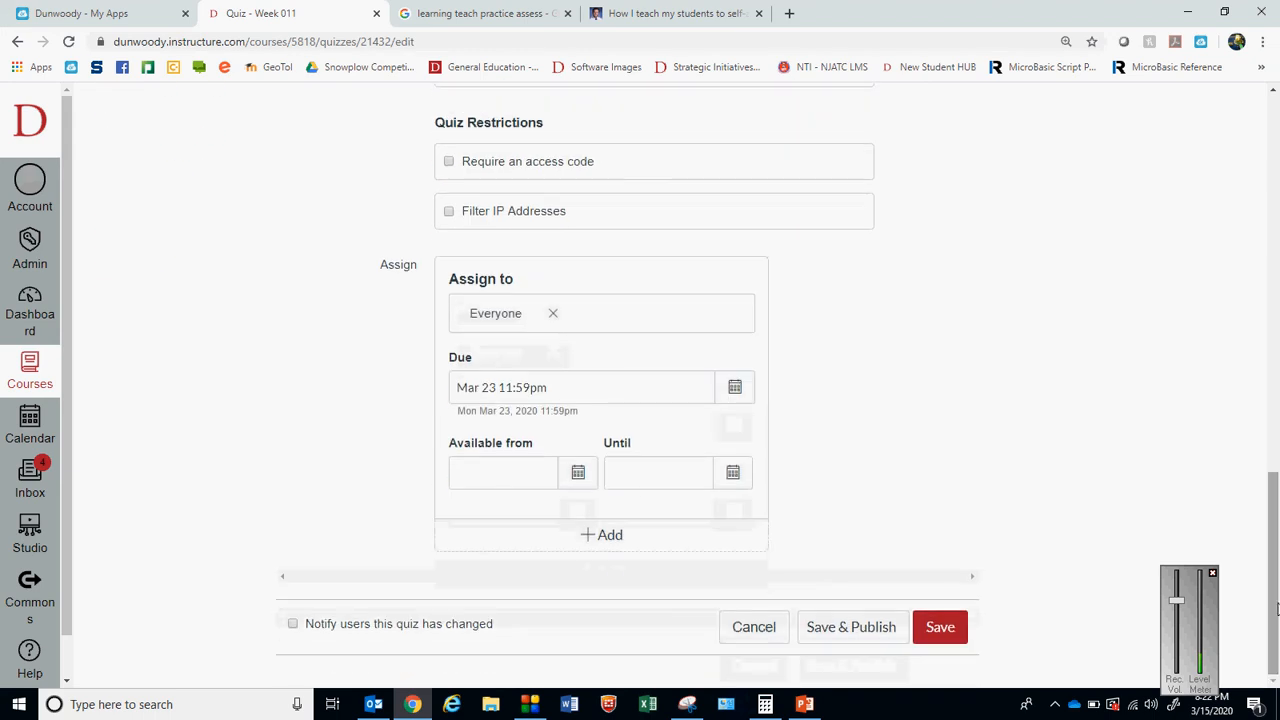
click(579, 473)
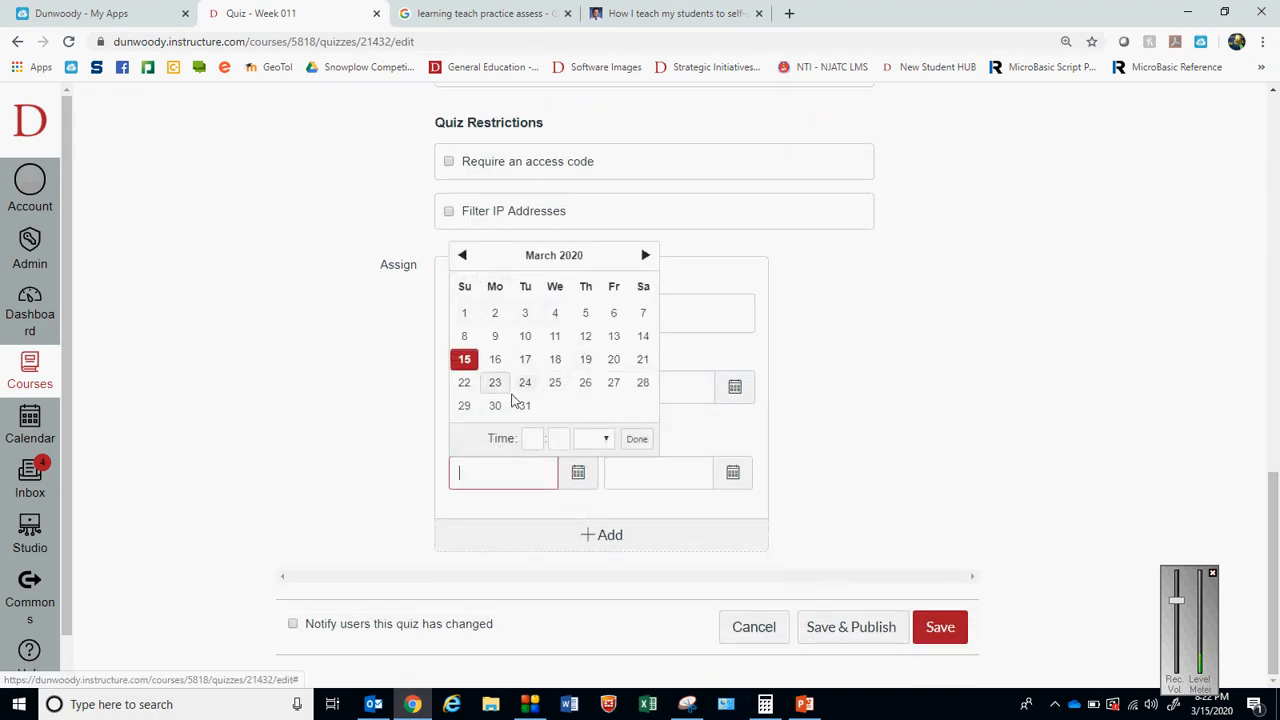
click(396, 335)
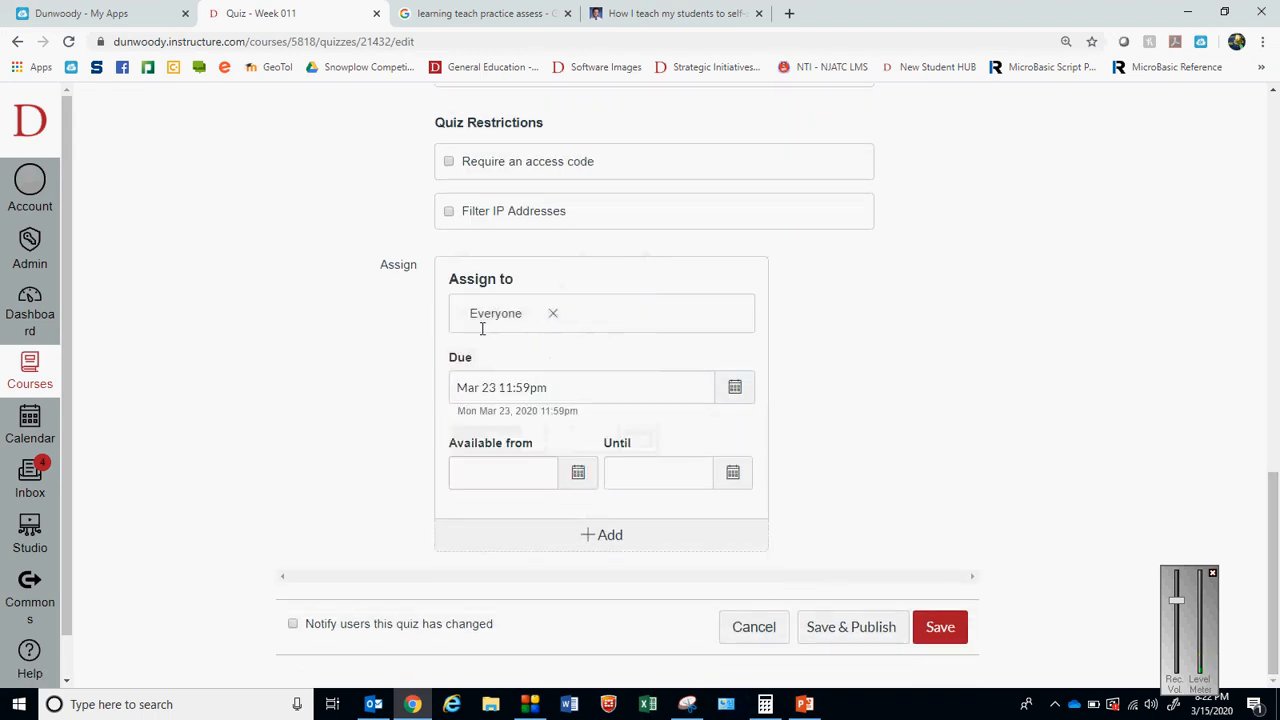
click(737, 389)
click(525, 546)
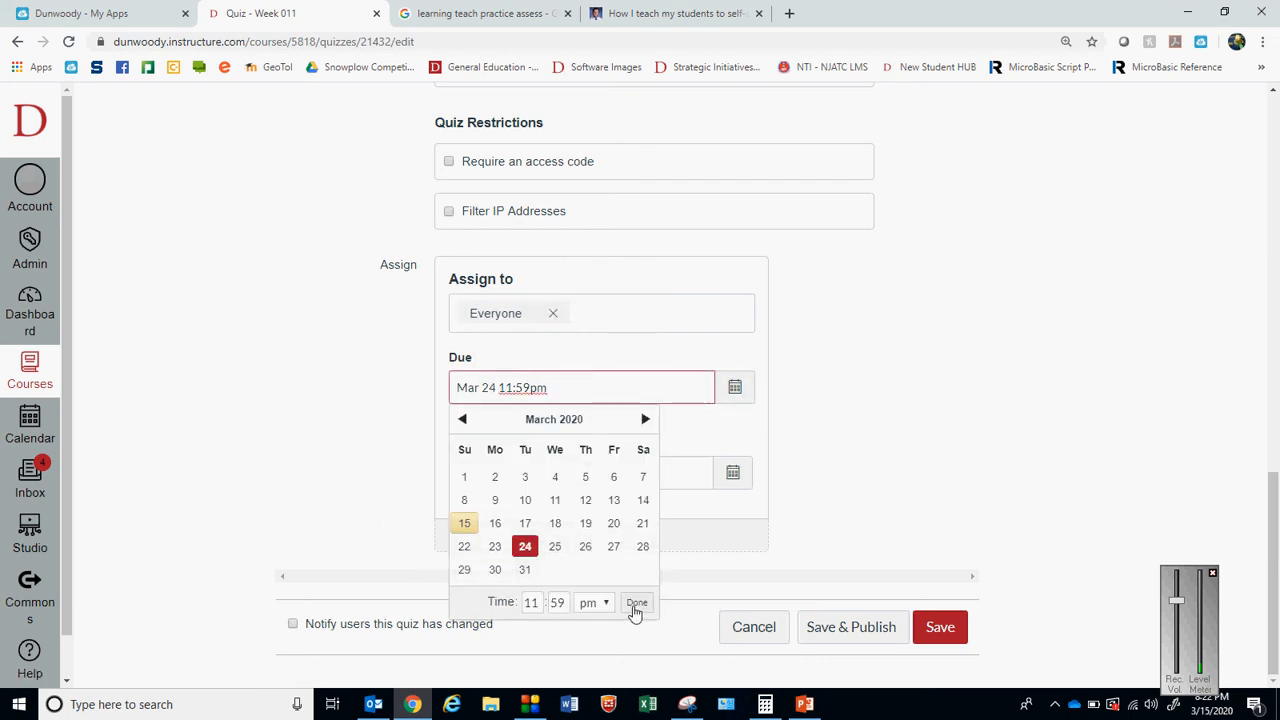
click(636, 603)
Make the quiz available from Mar 24 at 8am
click(579, 474)
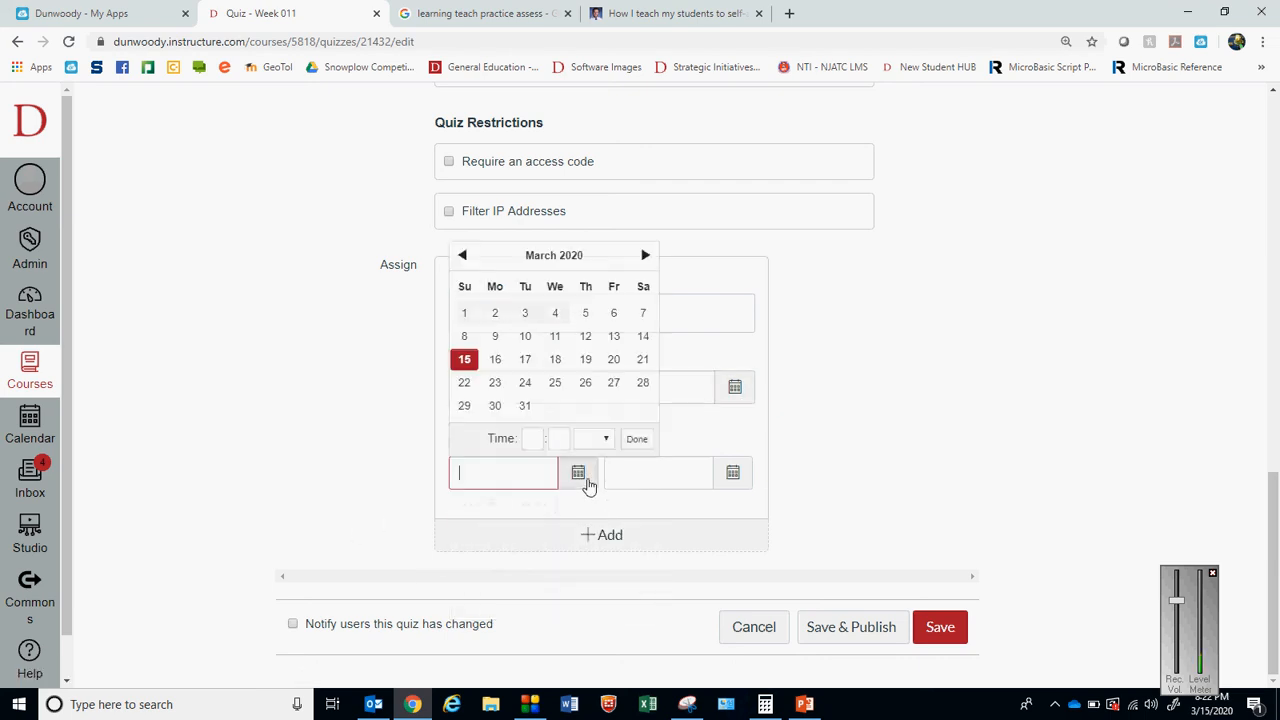
click(527, 385)
drag(532, 475, 502, 477)
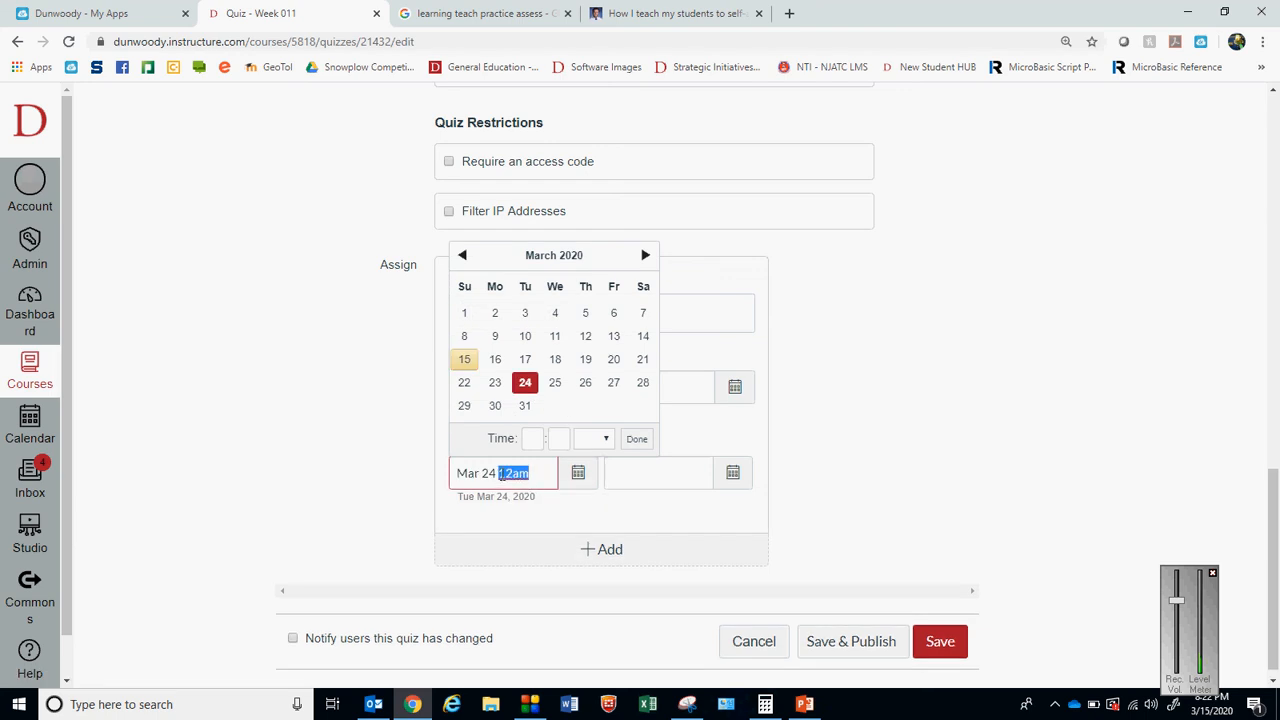
text(8am)
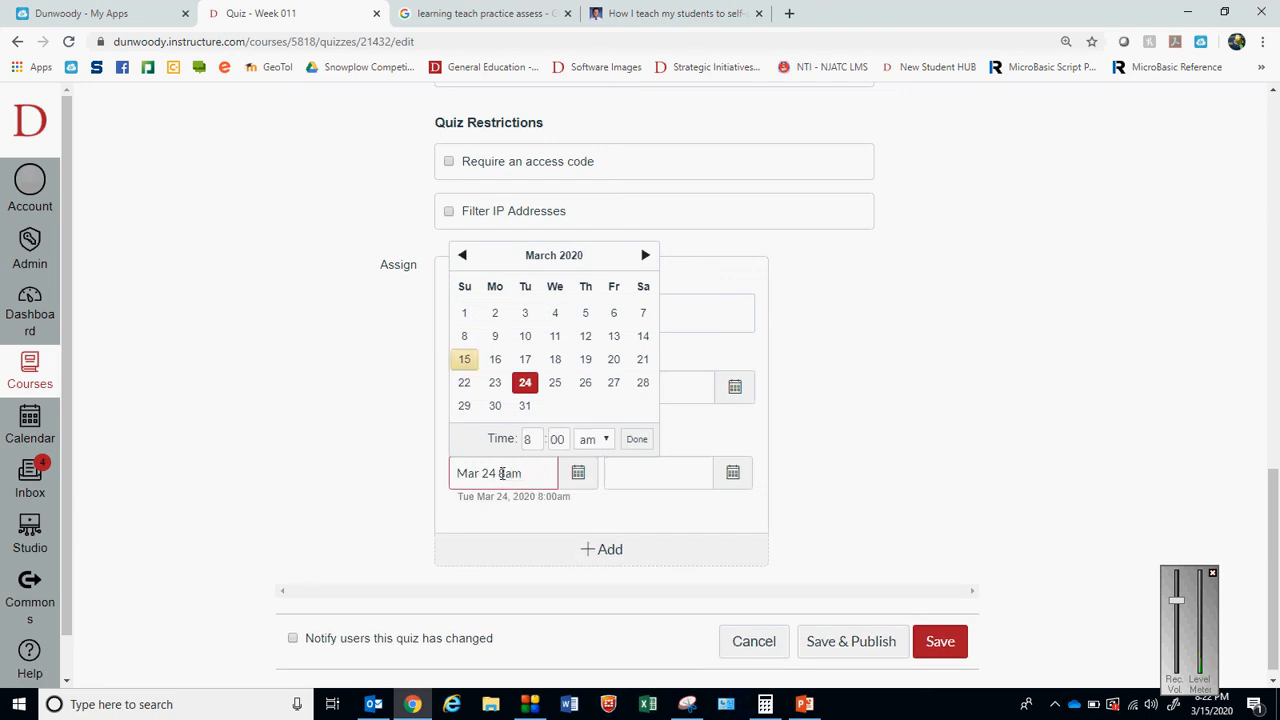
click(631, 484)
Set the end of the quiz's availability to Mar 24 at 10pm
click(735, 473)
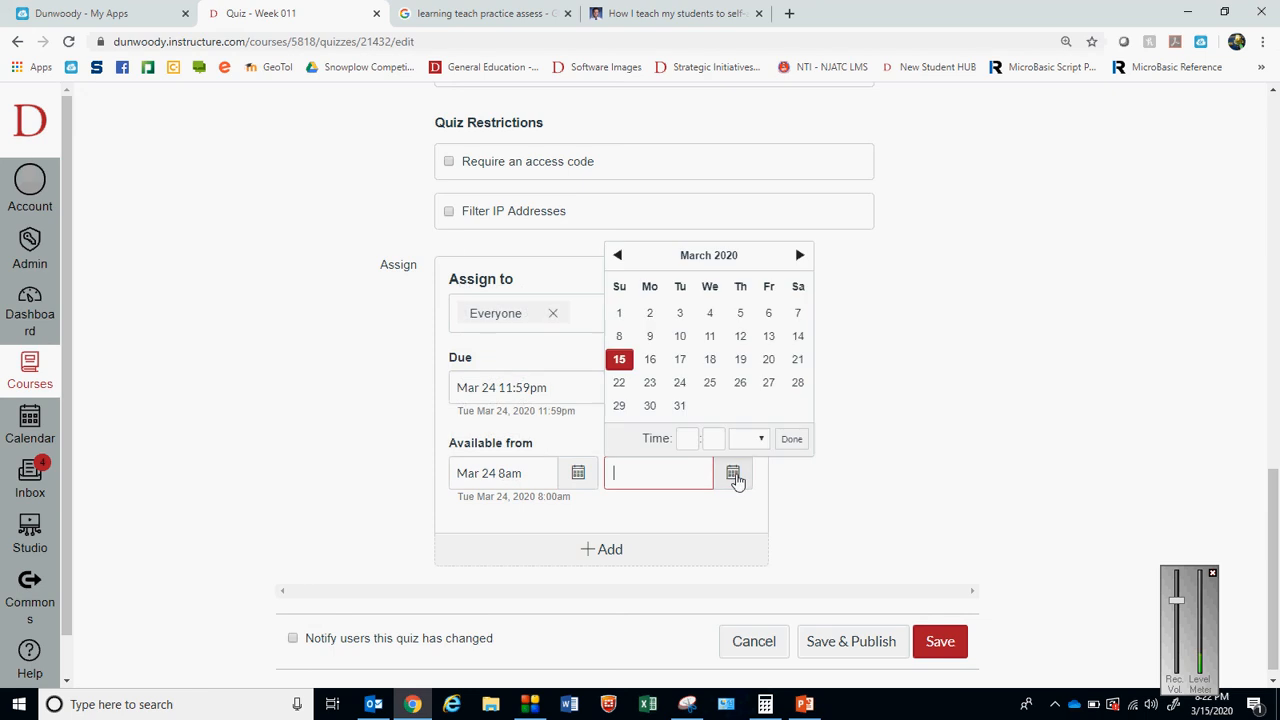
click(680, 388)
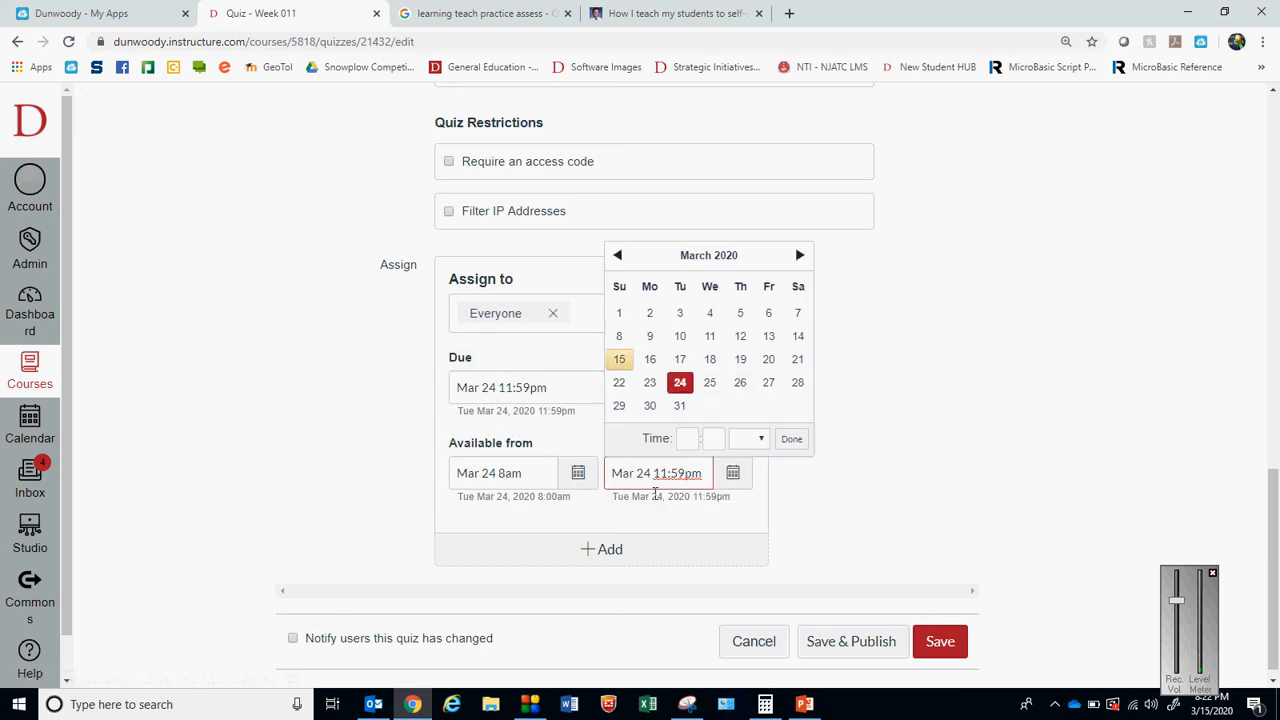
drag(705, 479, 662, 474)
text(0:00)
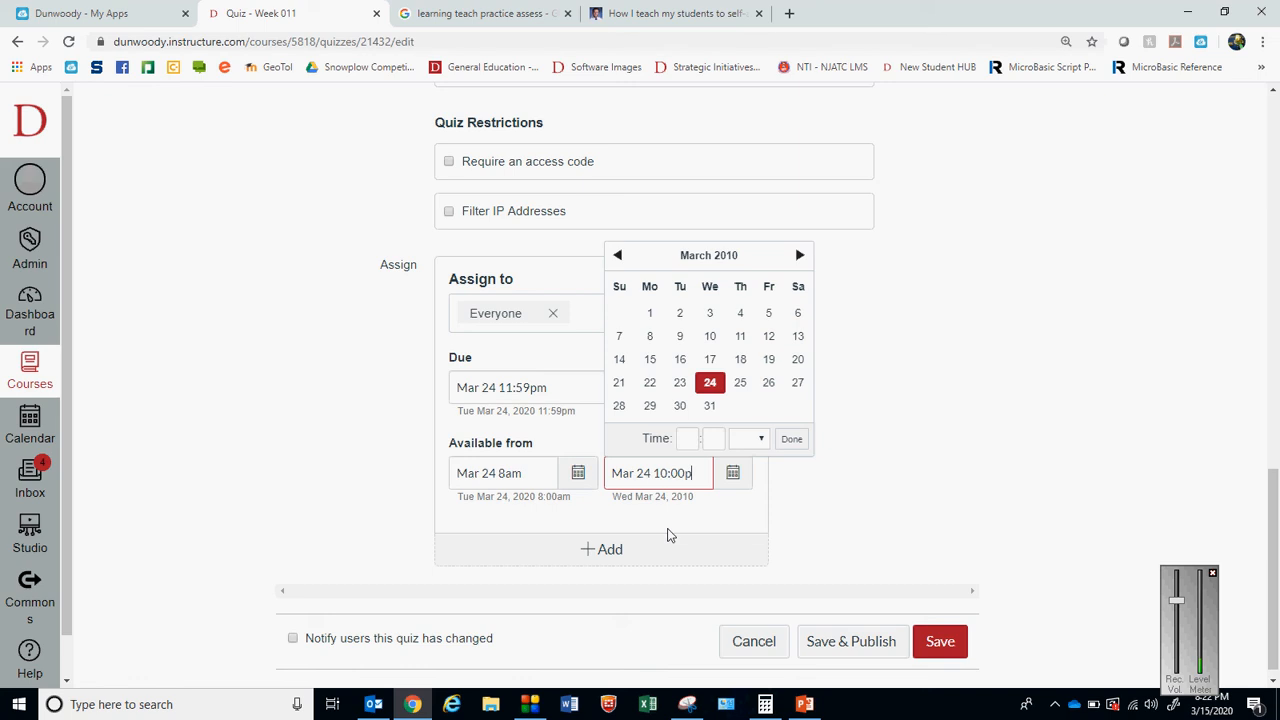
text(pm)
click(970, 452)
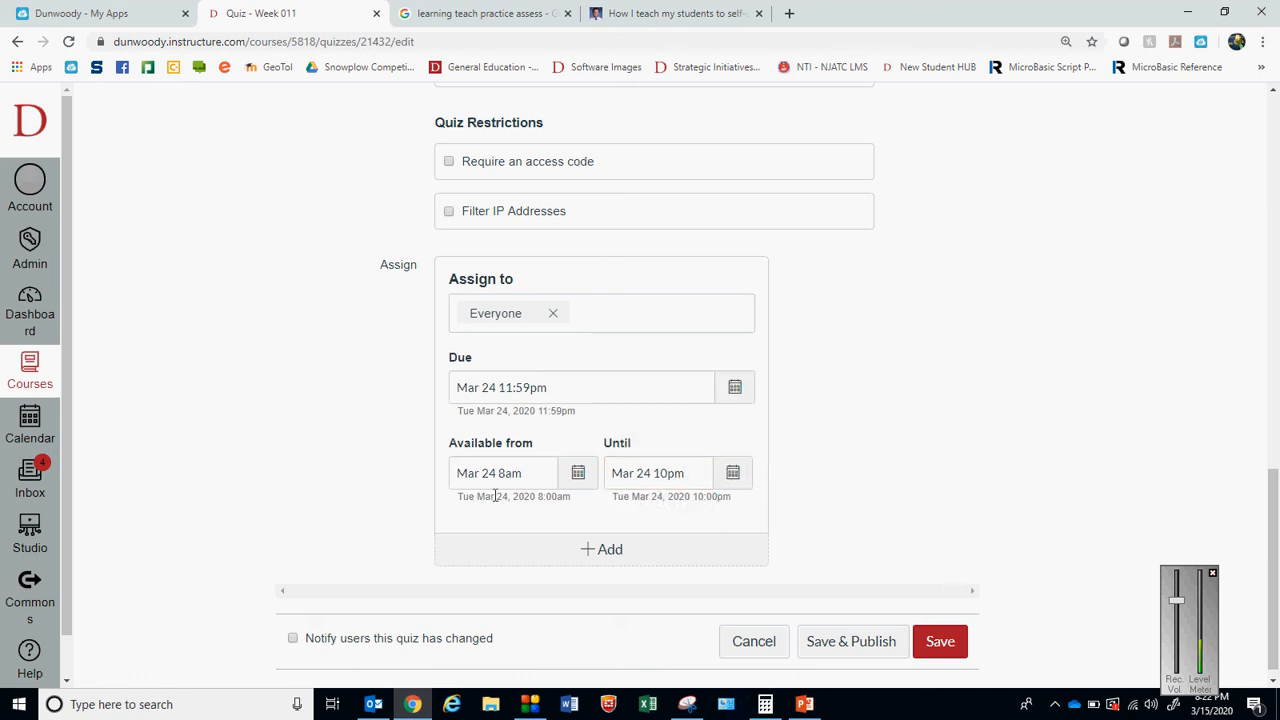
Set the quiz's availability end time to 11:59pm, save the quiz, and check the dates on its page
click(950, 647)
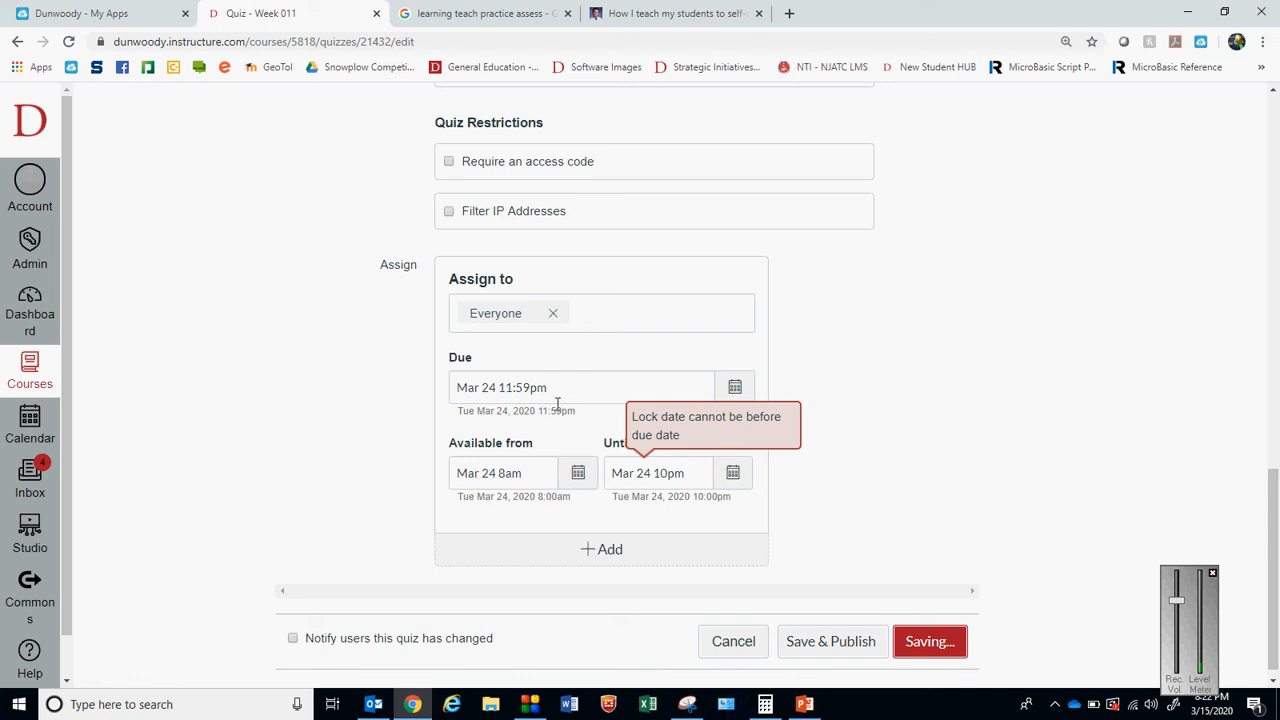
click(736, 473)
click(686, 439)
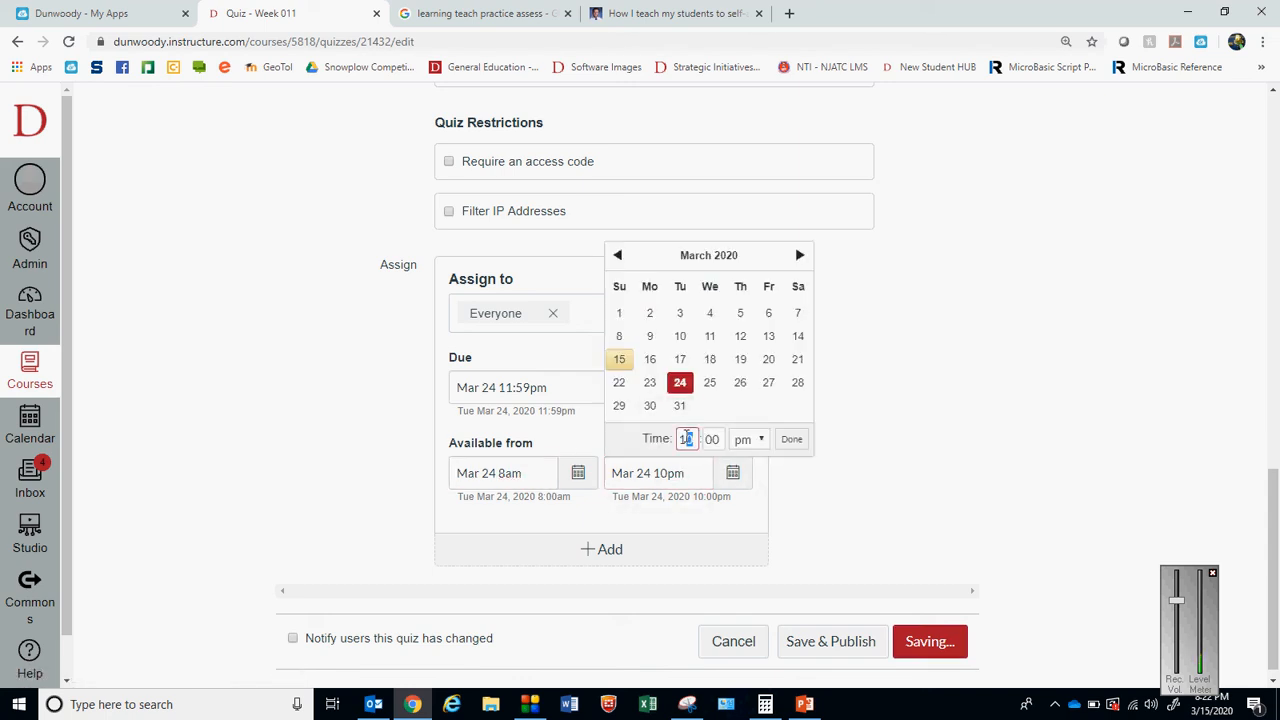
text(11)
key(Tab)
click(795, 442)
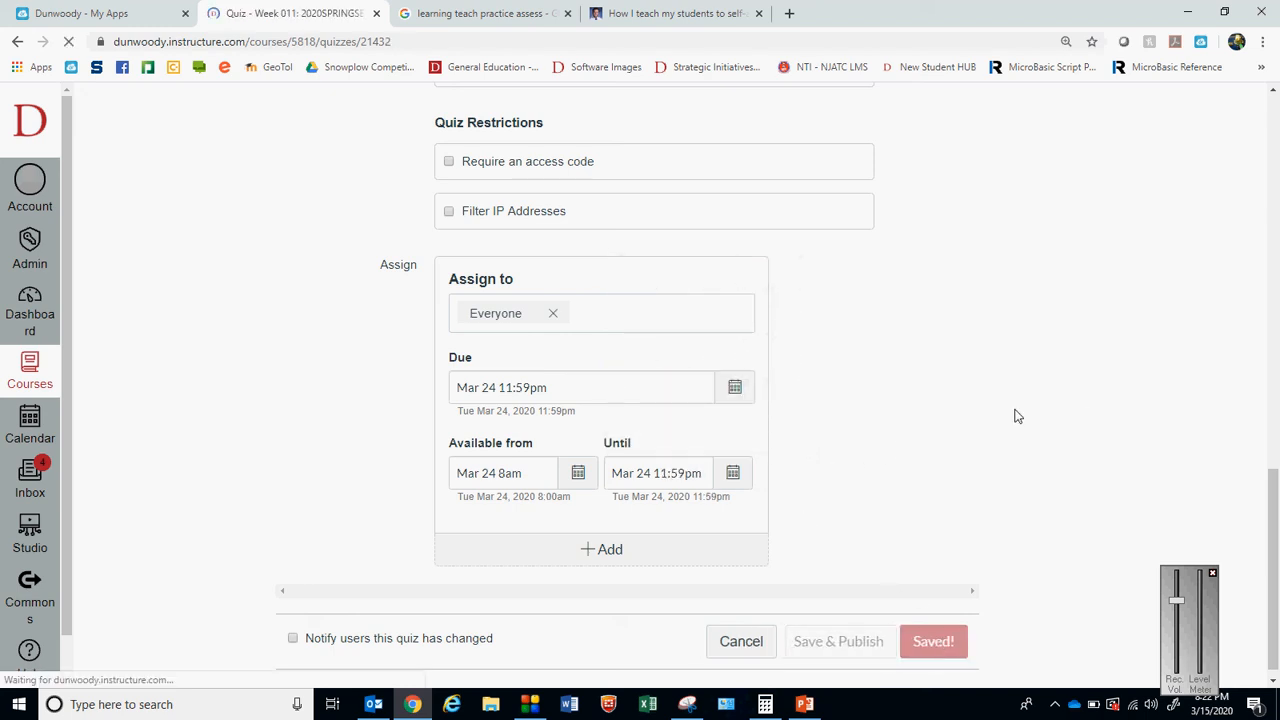
drag(1275, 226, 1275, 517)
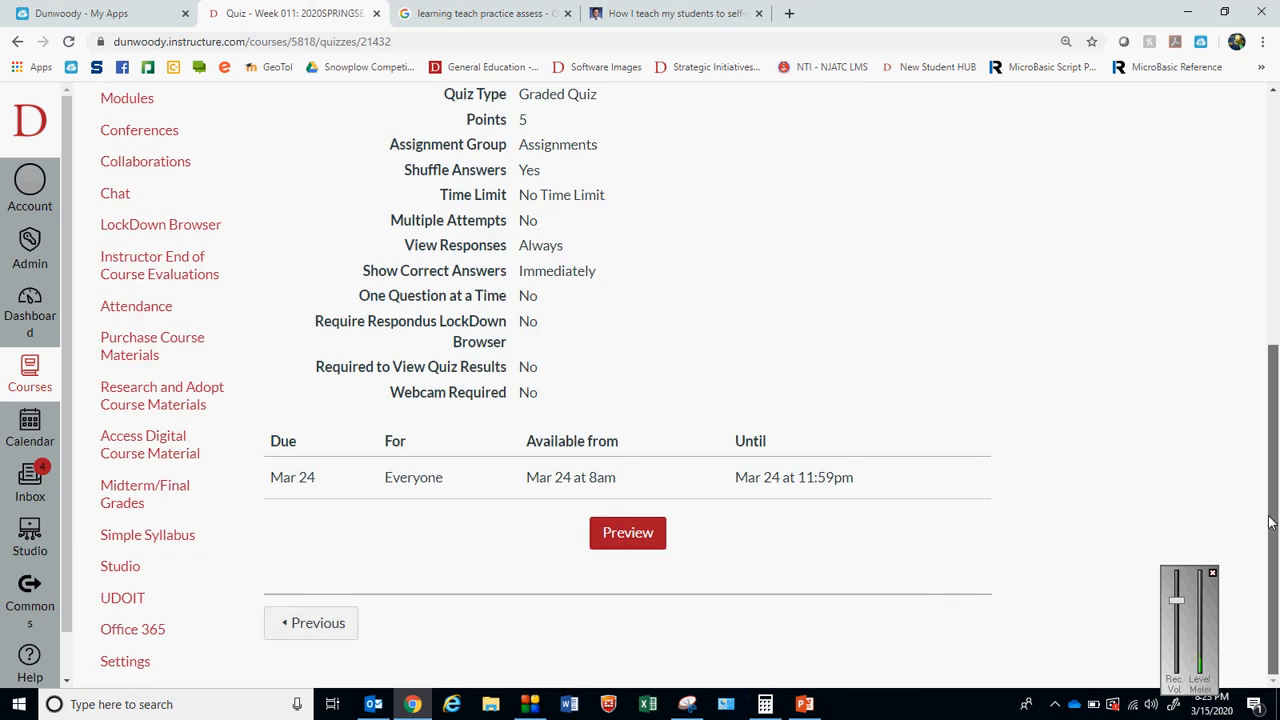
scroll(1262, 485, up, 5)
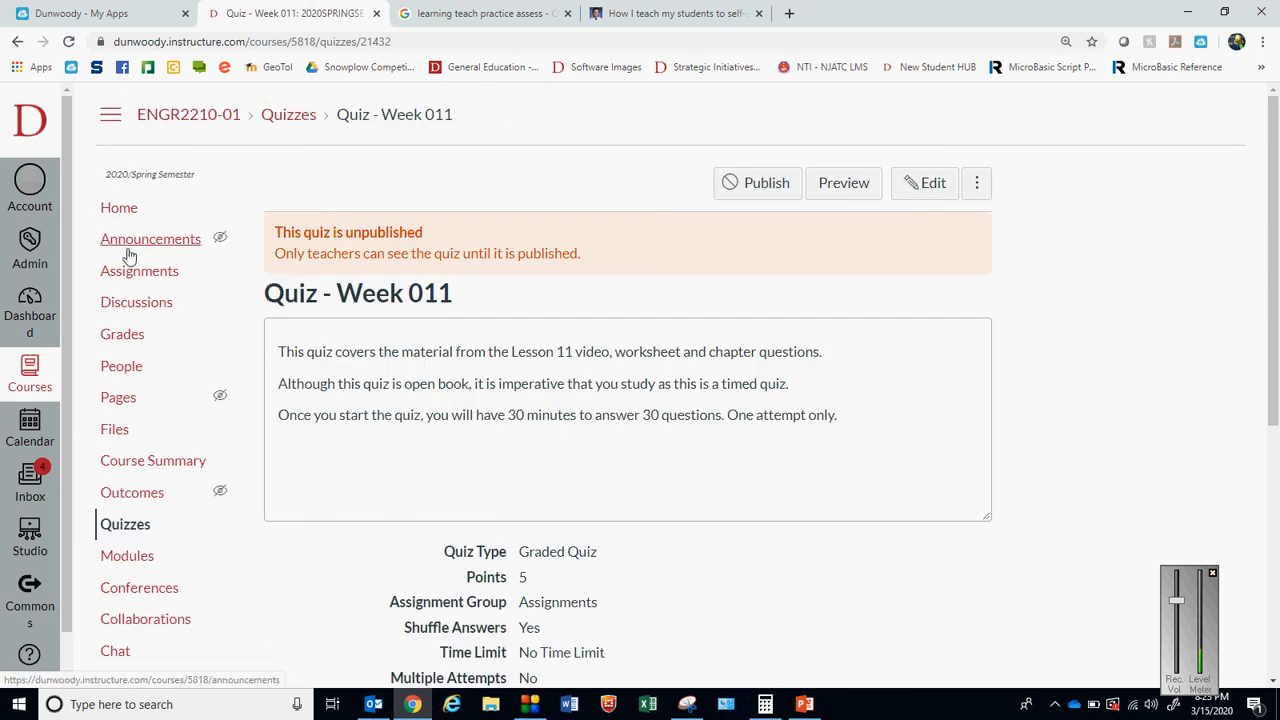
Return to the course home and publish every item in the Week 011 module
click(118, 208)
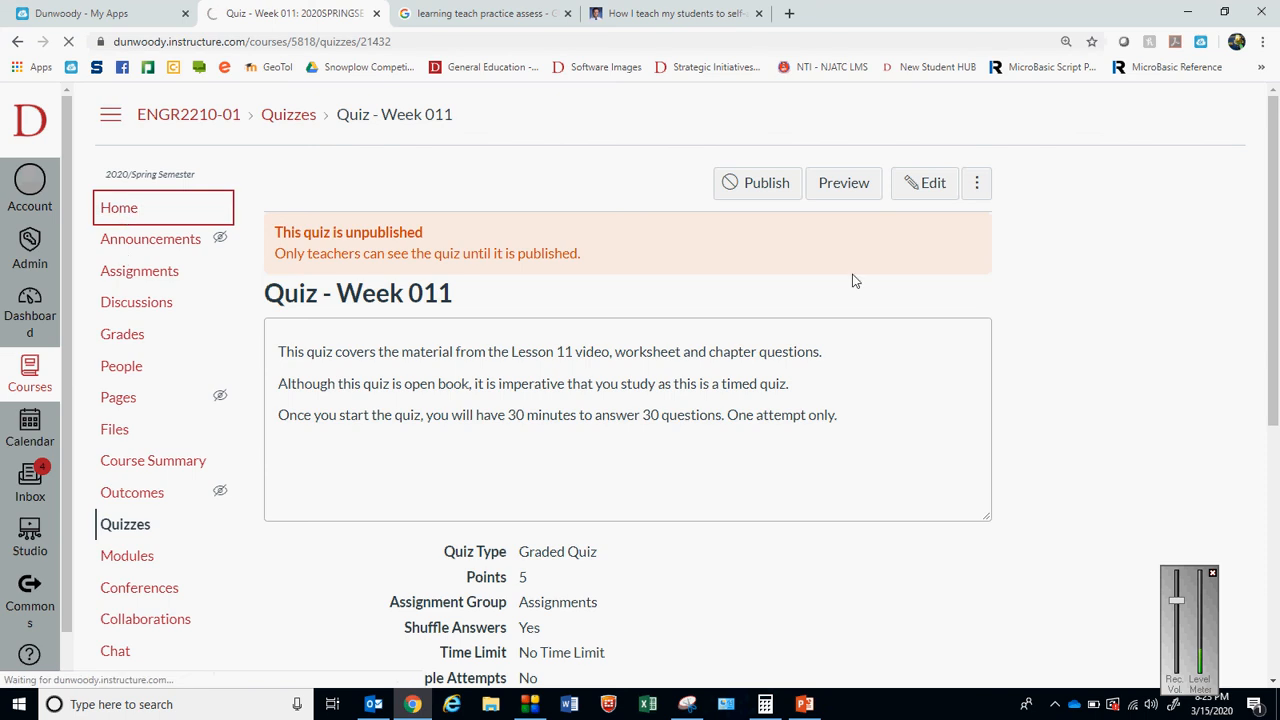
drag(1275, 170, 1277, 540)
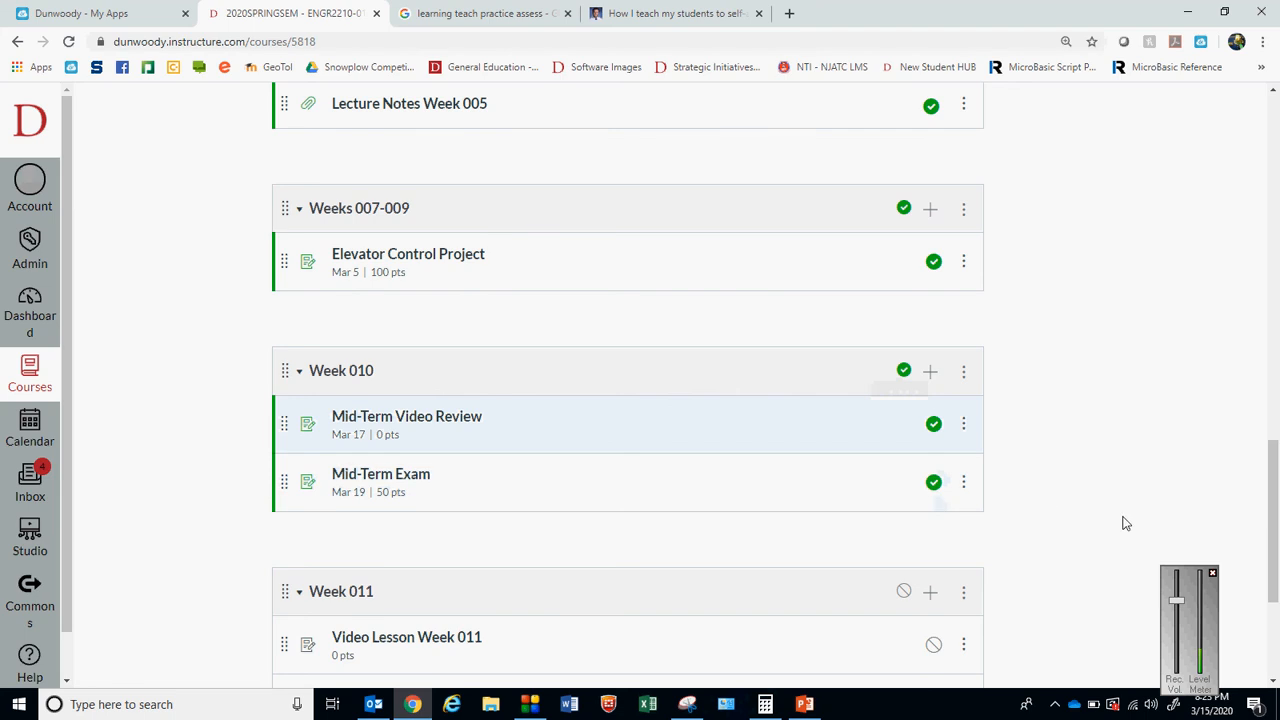
drag(1272, 488, 1272, 560)
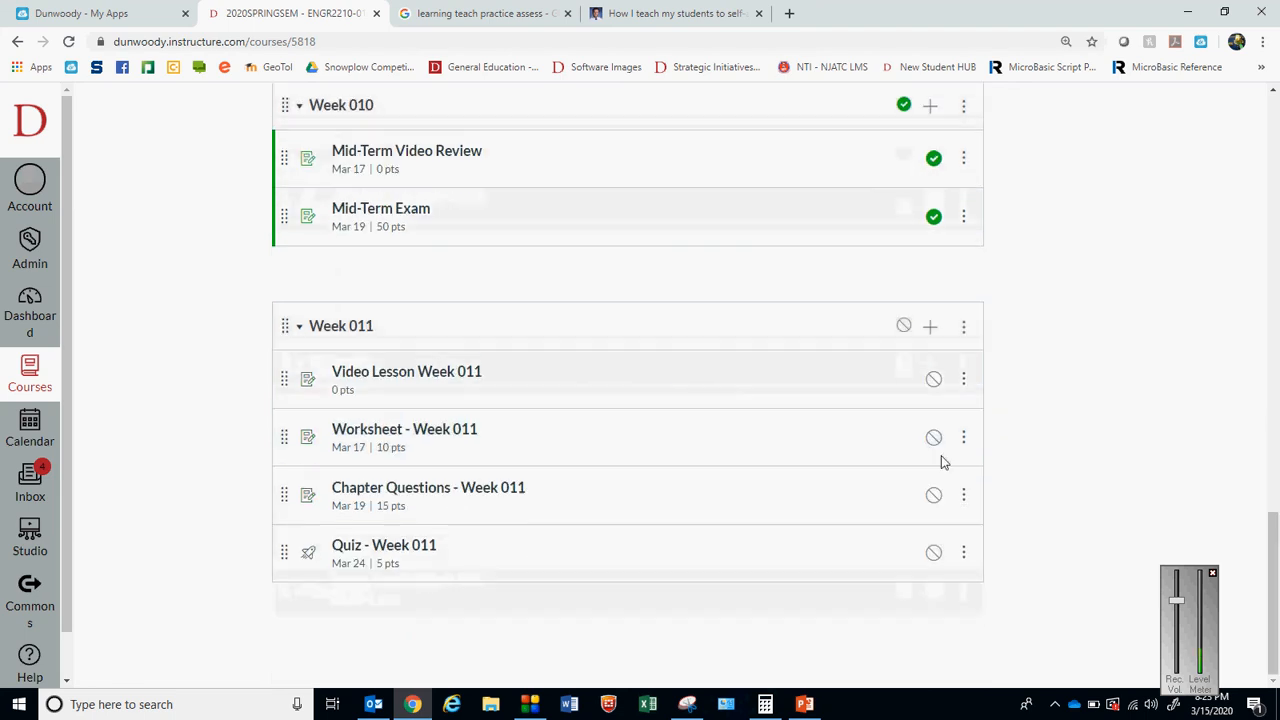
click(934, 382)
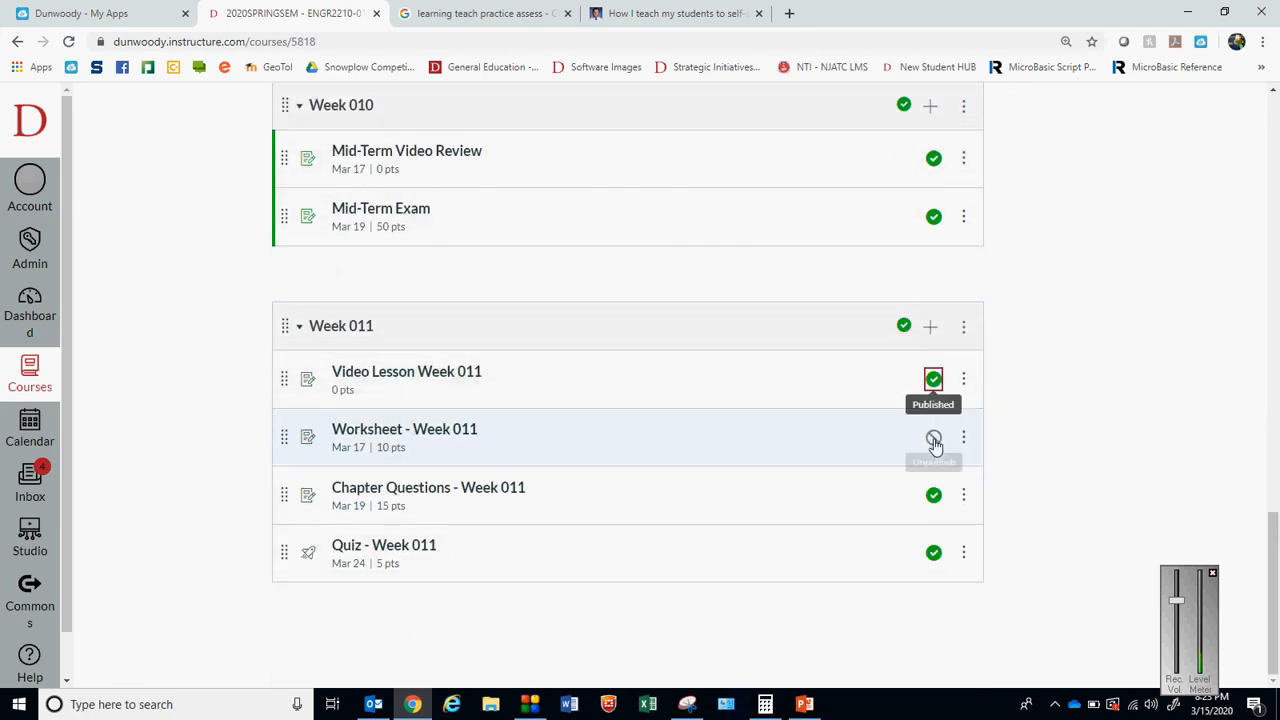
click(1194, 398)
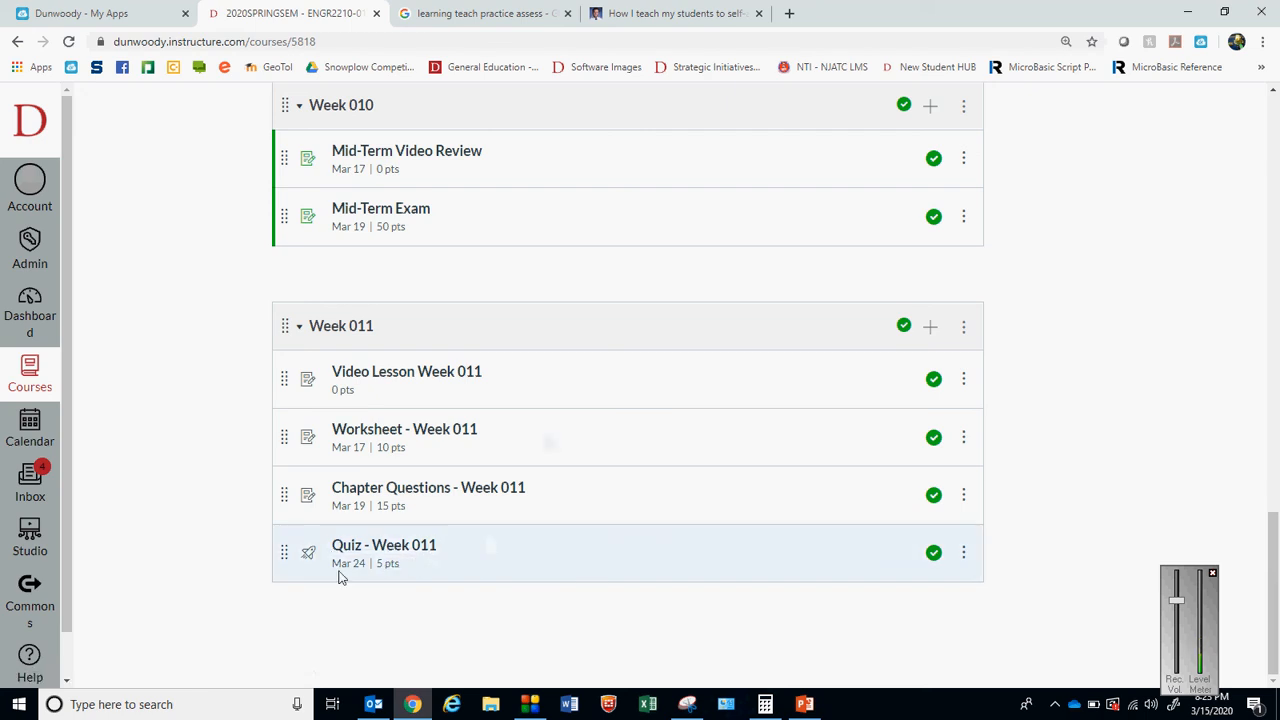
Open Quiz - Week 011 for editing and review its shuffle, time limit, attempt and answer visibility options
click(390, 551)
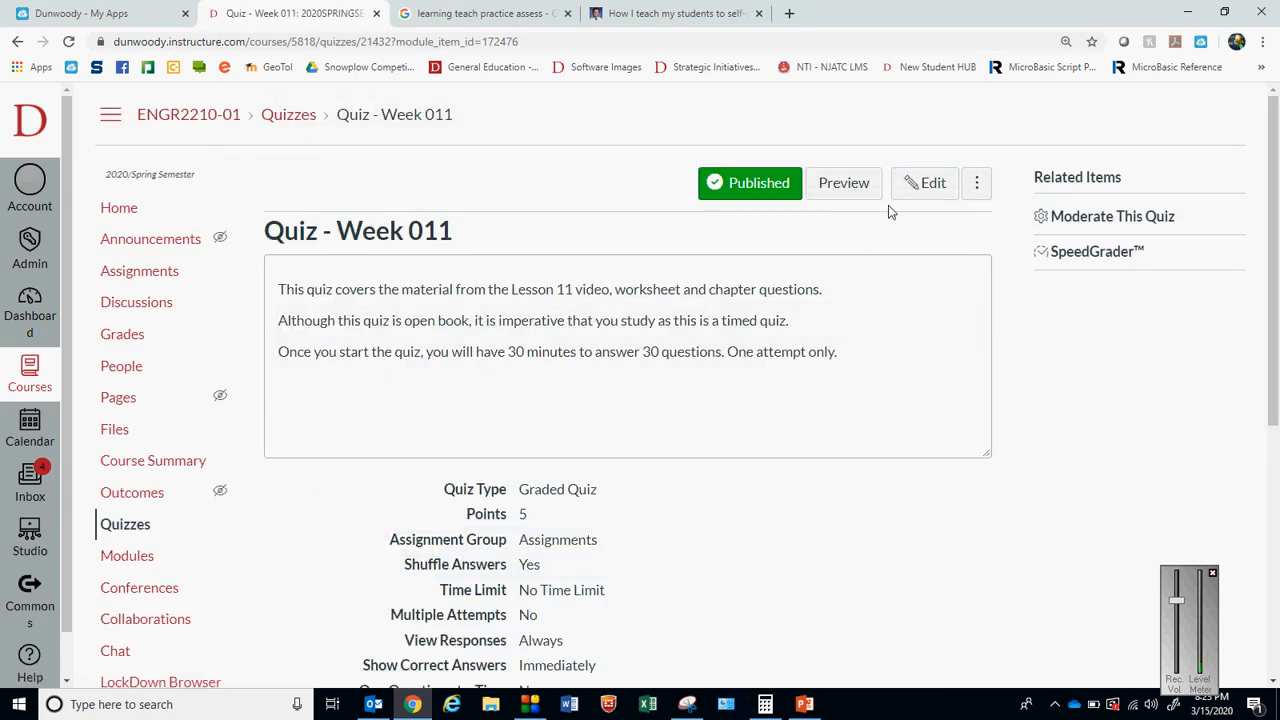
click(928, 190)
click(929, 183)
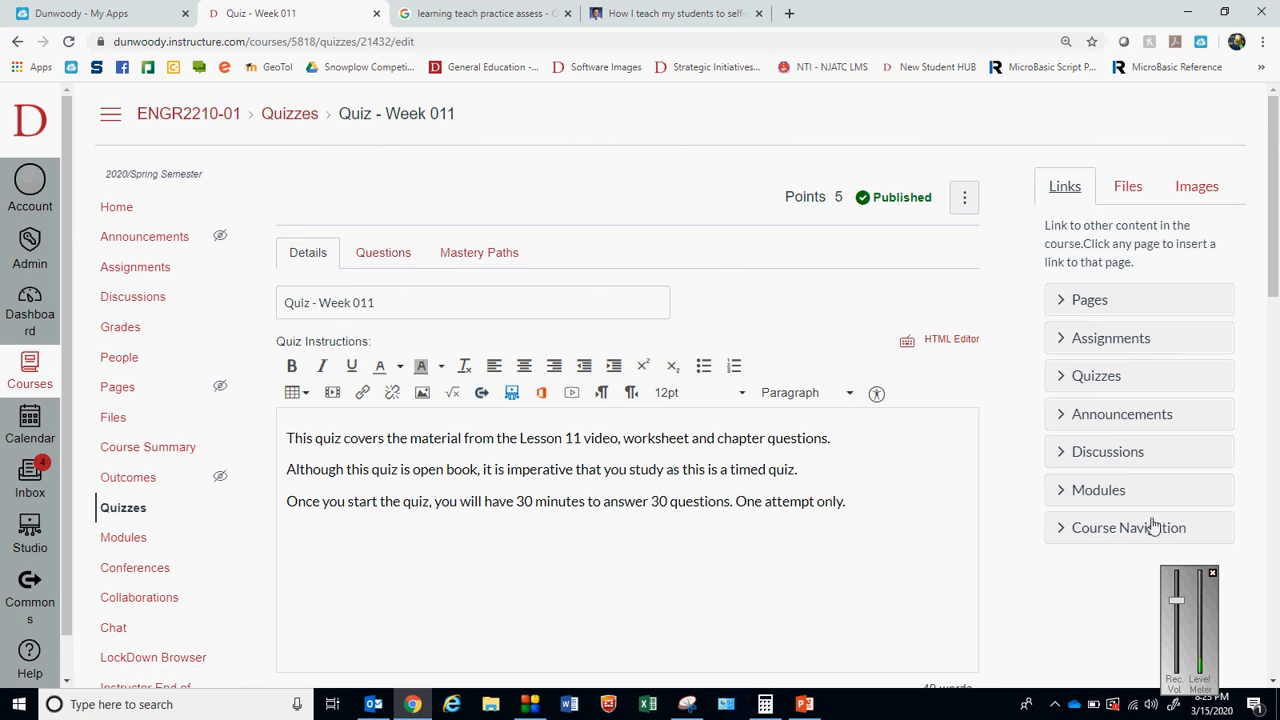
drag(1273, 240, 1273, 420)
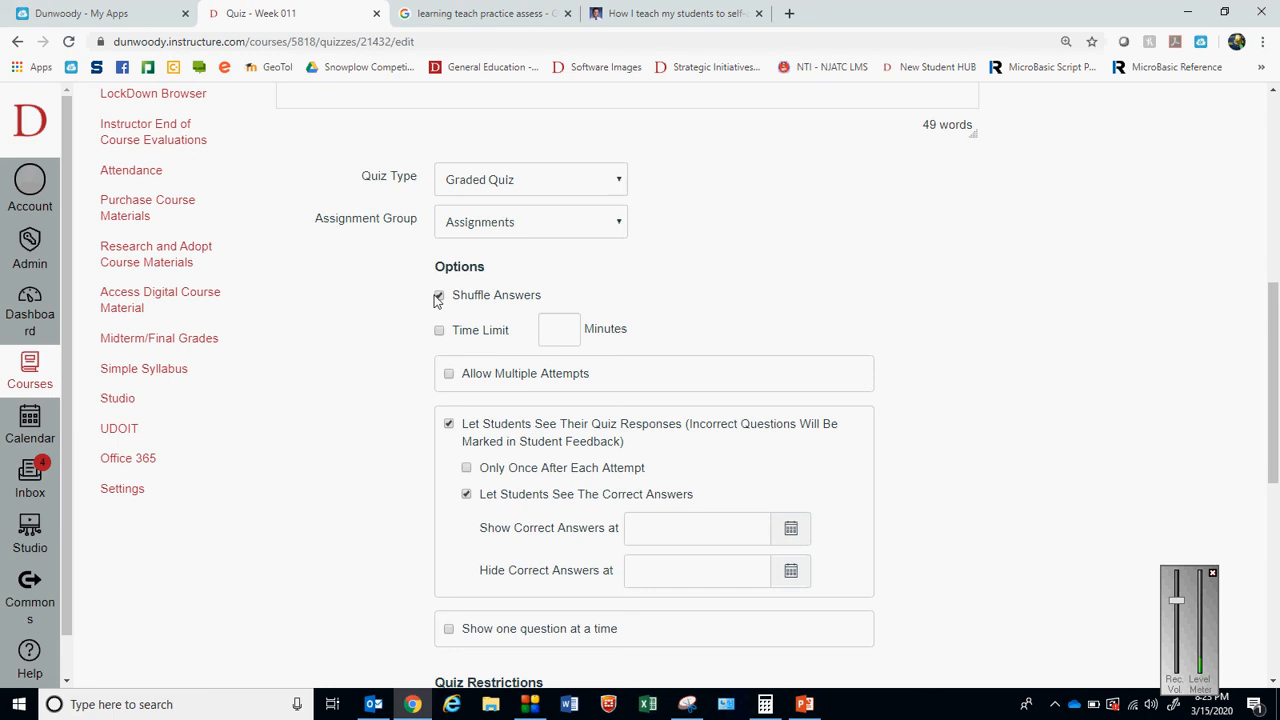
drag(1277, 425, 1273, 237)
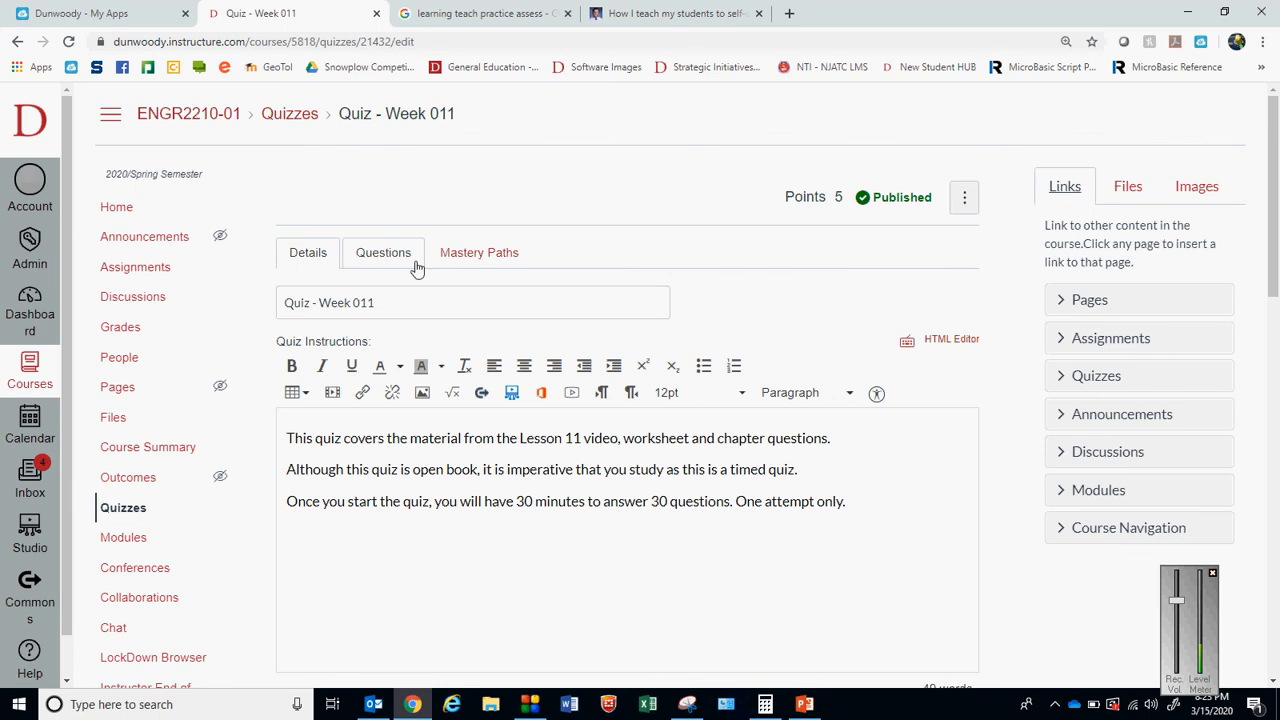
Review the quiz's questions and their point values through Q005
click(386, 252)
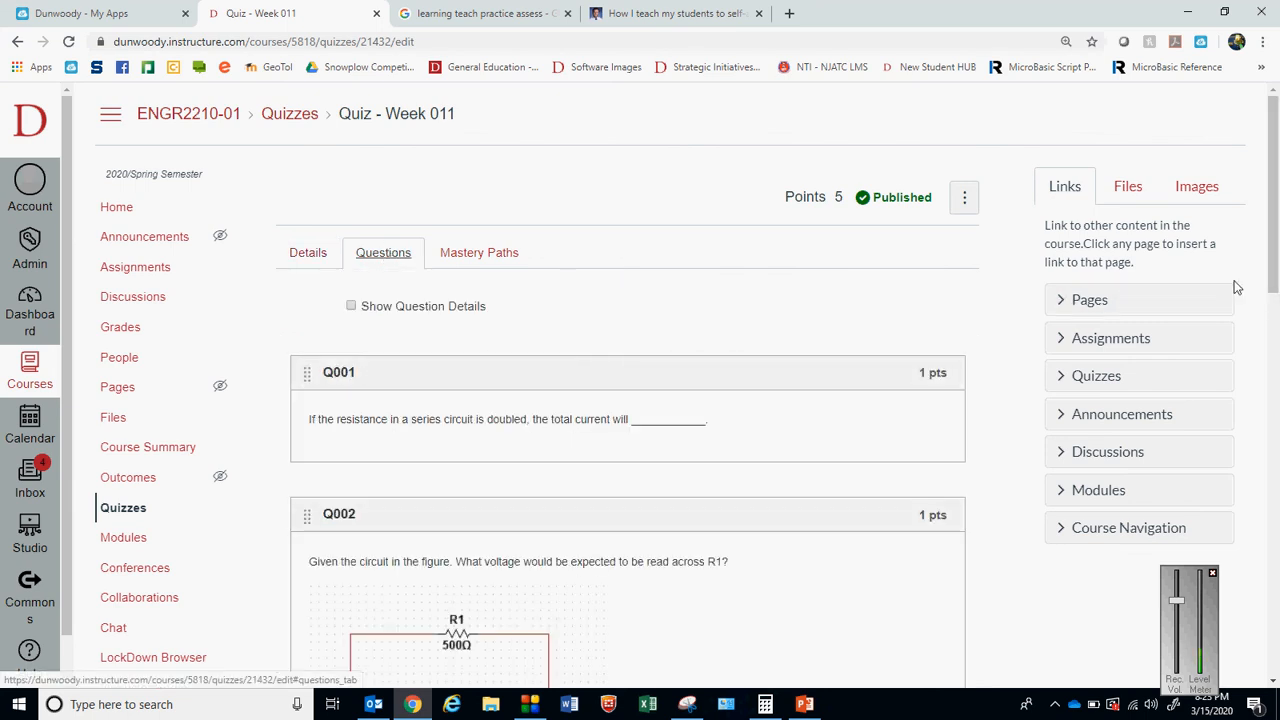
drag(844, 198, 818, 198)
click(847, 240)
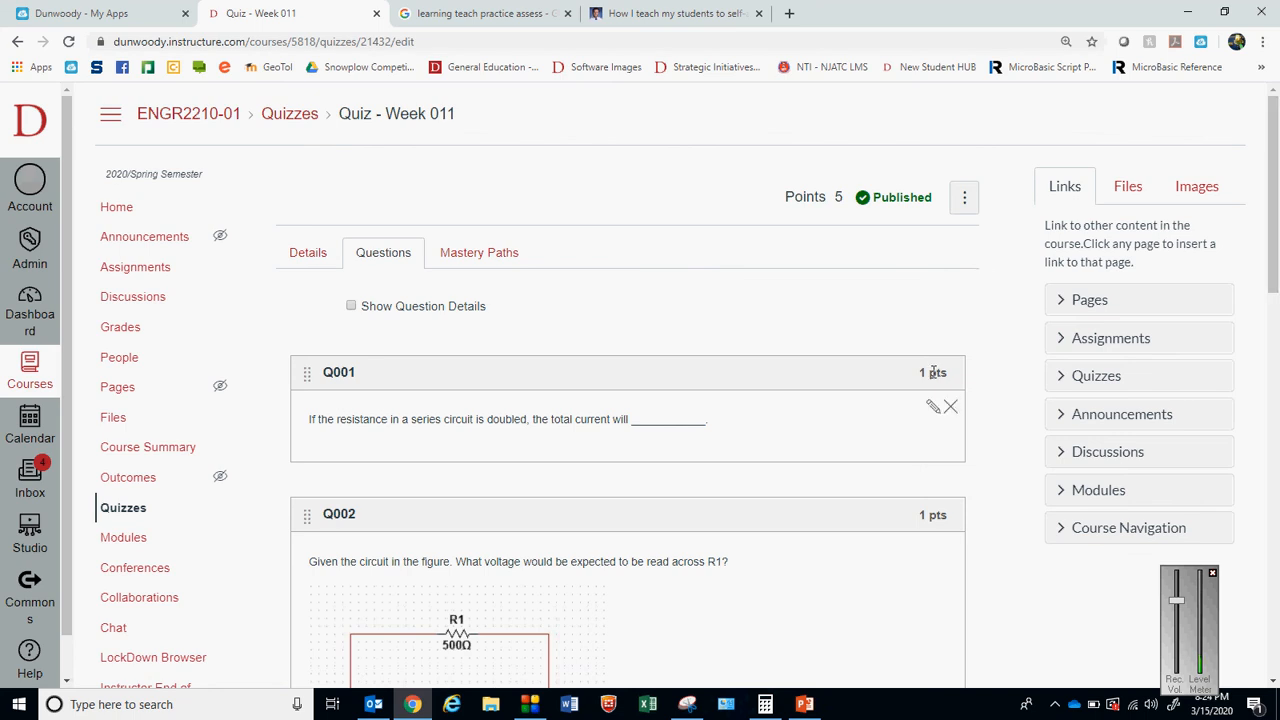
drag(1275, 225, 1278, 600)
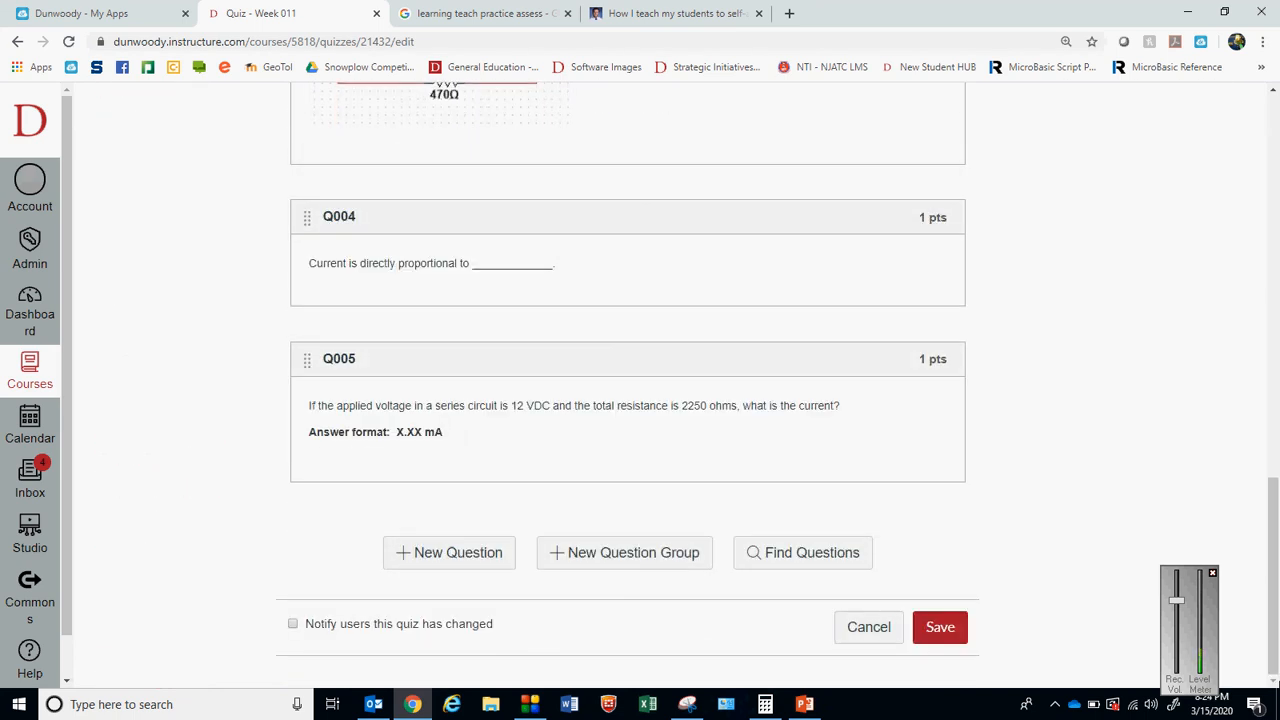
Add a new multiple-choice question to the end of the quiz and name it Q006
click(478, 555)
drag(1275, 336, 1275, 404)
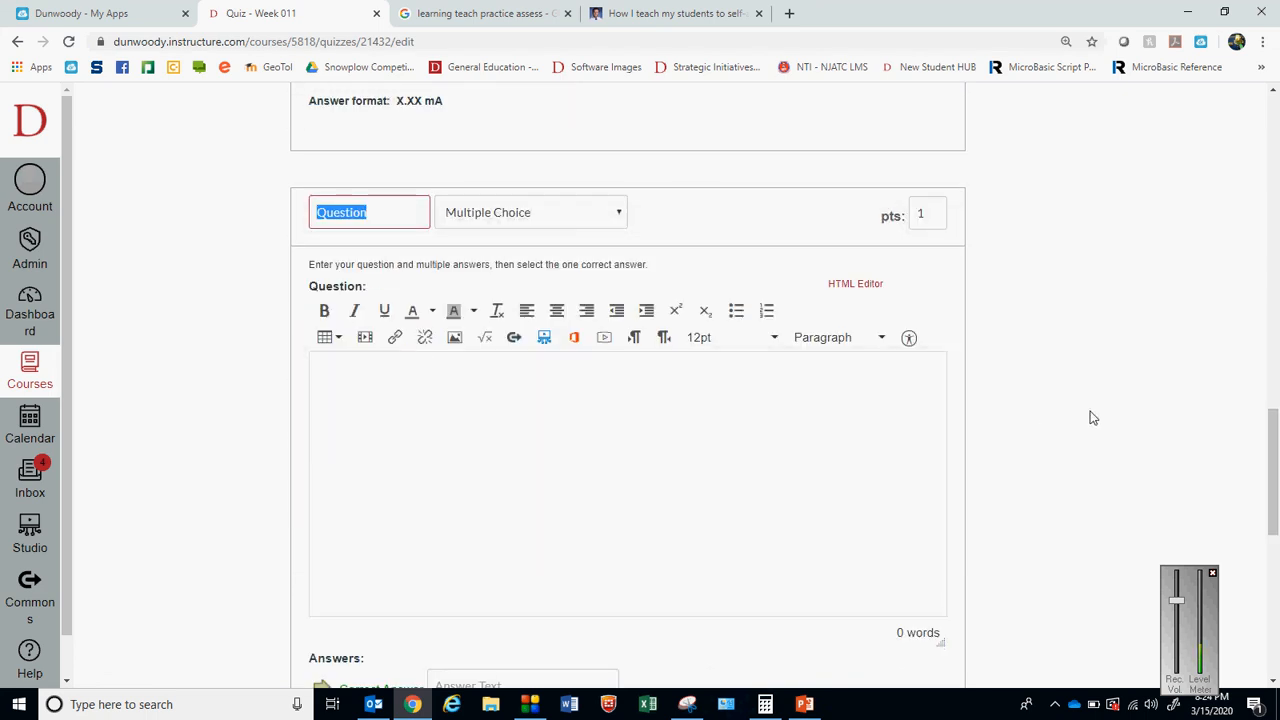
mouse_move(1270, 462)
mouse_down()
mouse_move(1268, 357)
mouse_move(1262, 450)
mouse_up()
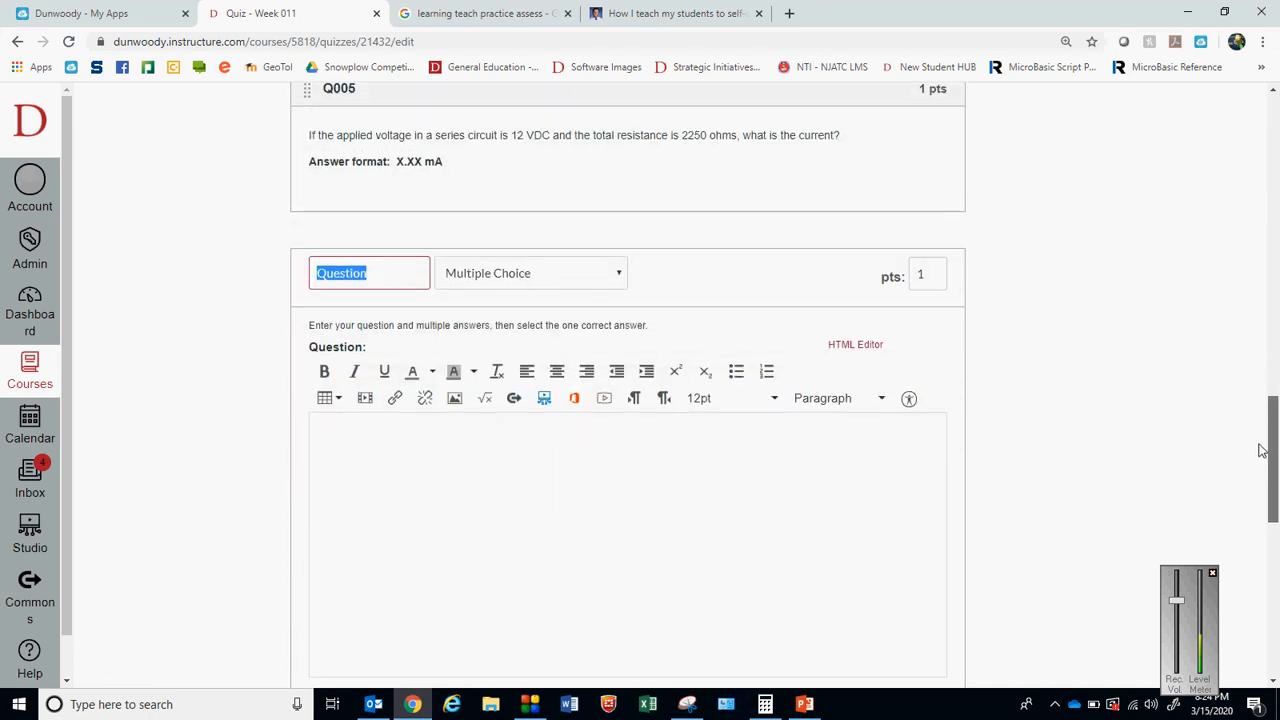
text(Q006)
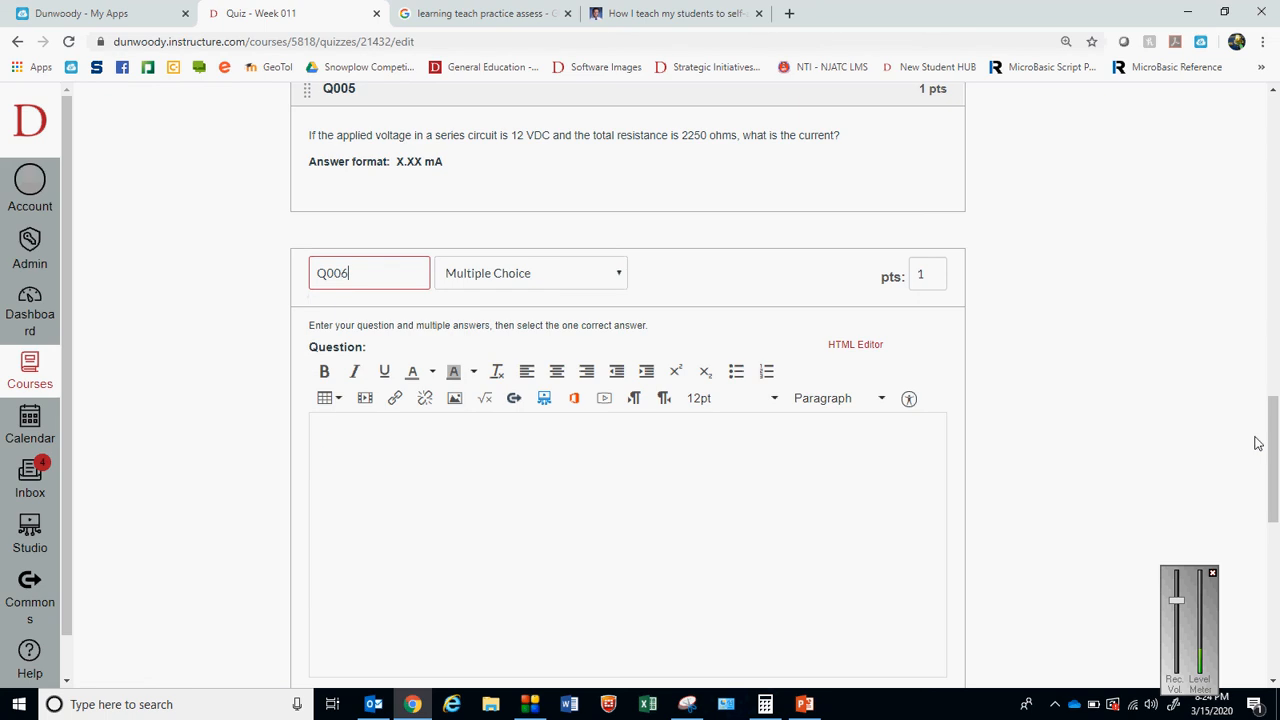
View PowerPoint's Sample Lesson slide and enter Q006's question in Chrome: "The total resistance of a series circuit with two resistors of 500 ohms each will be ________."
click(474, 523)
click(804, 704)
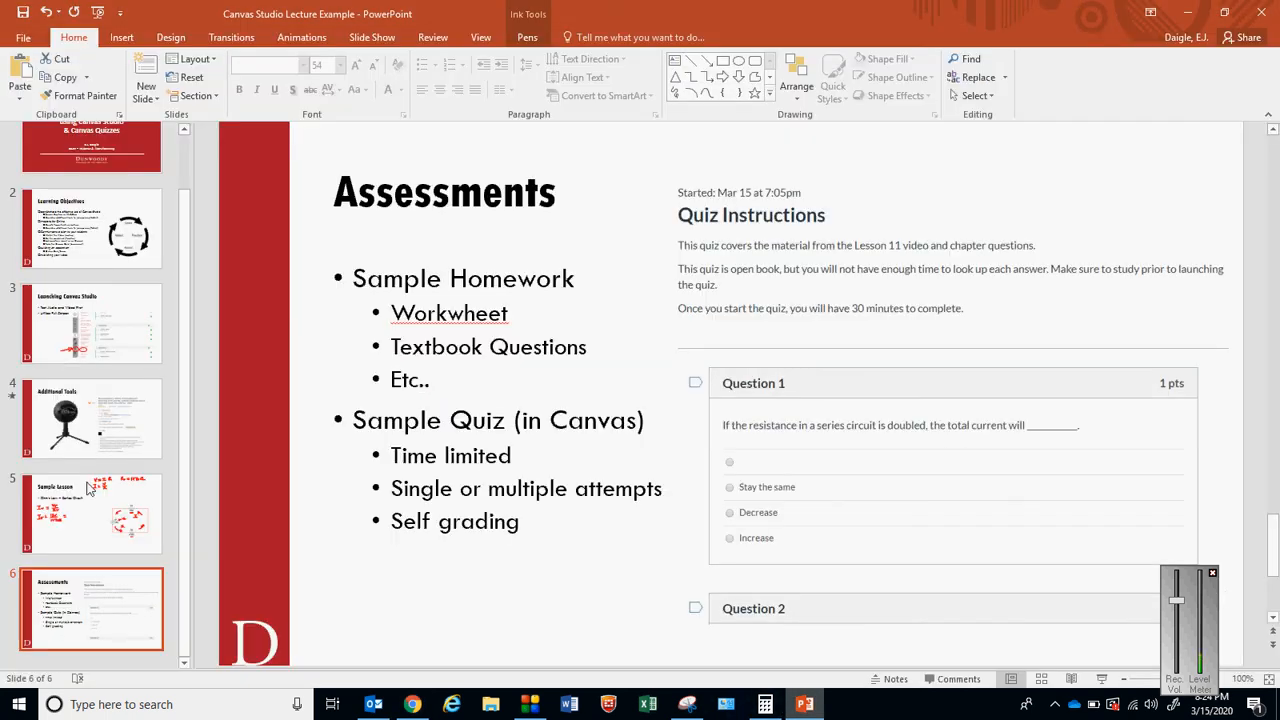
click(88, 512)
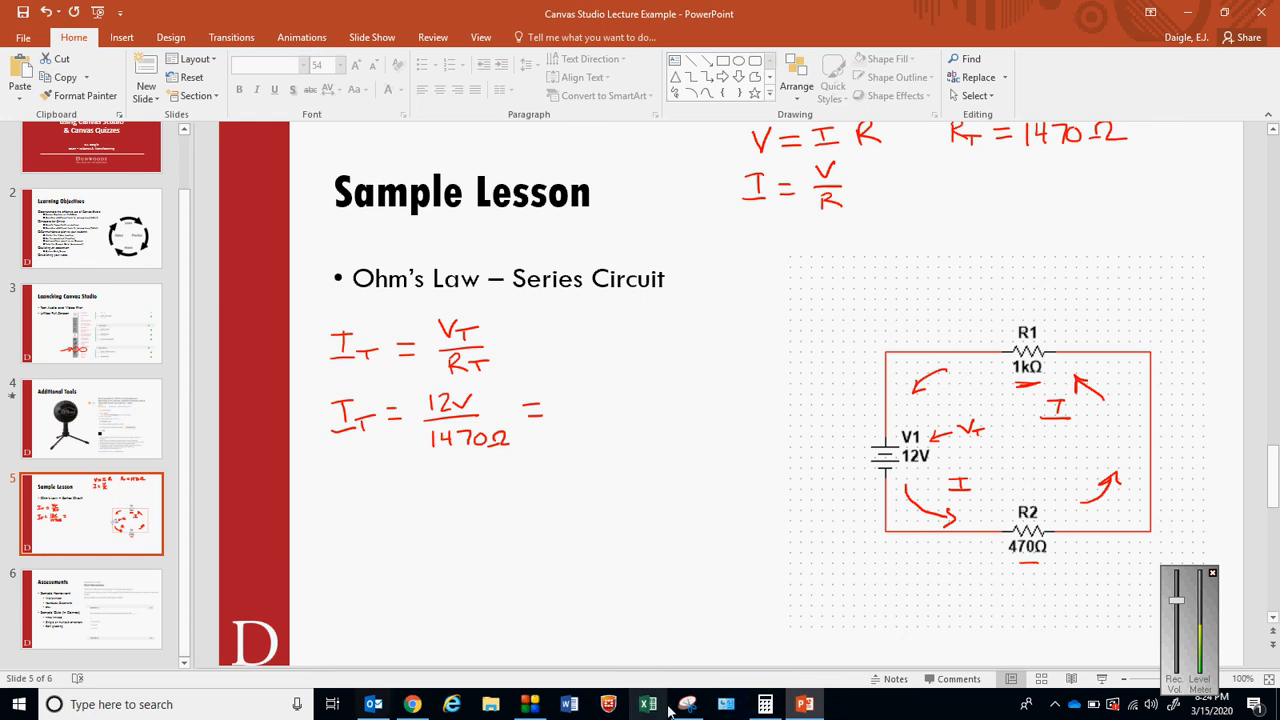
click(412, 704)
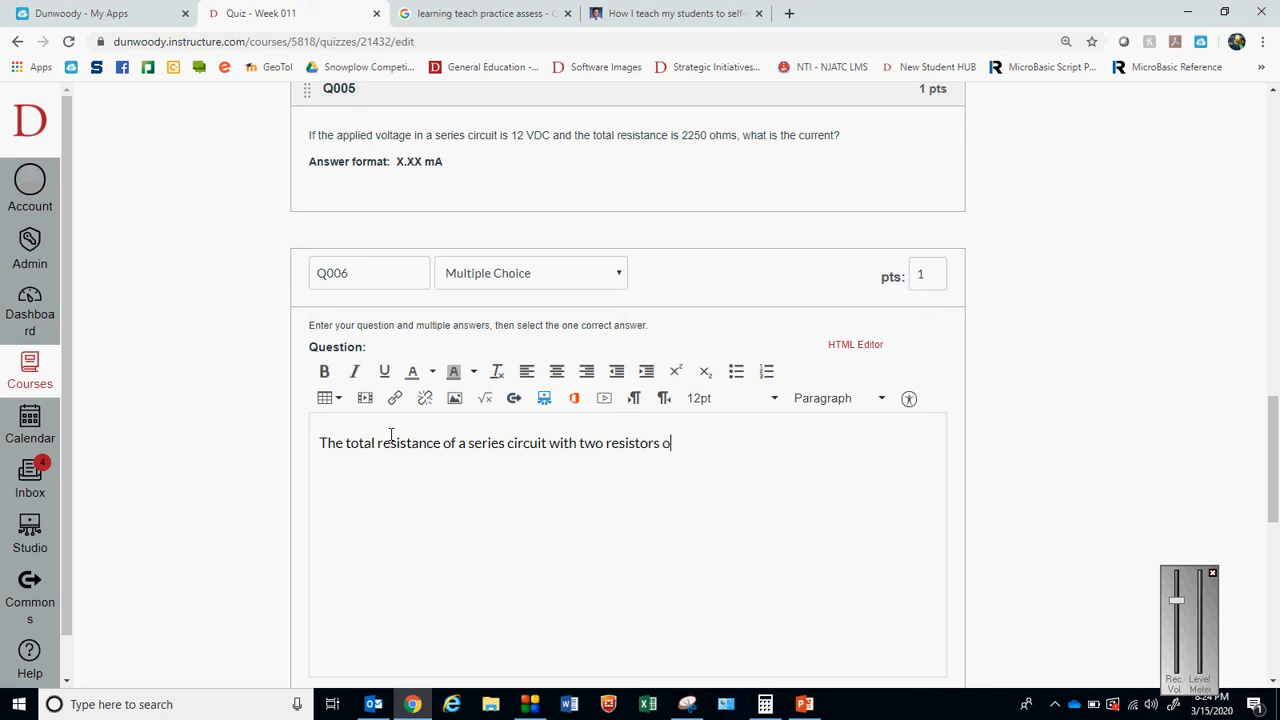
text(00 ohms each will be ________)
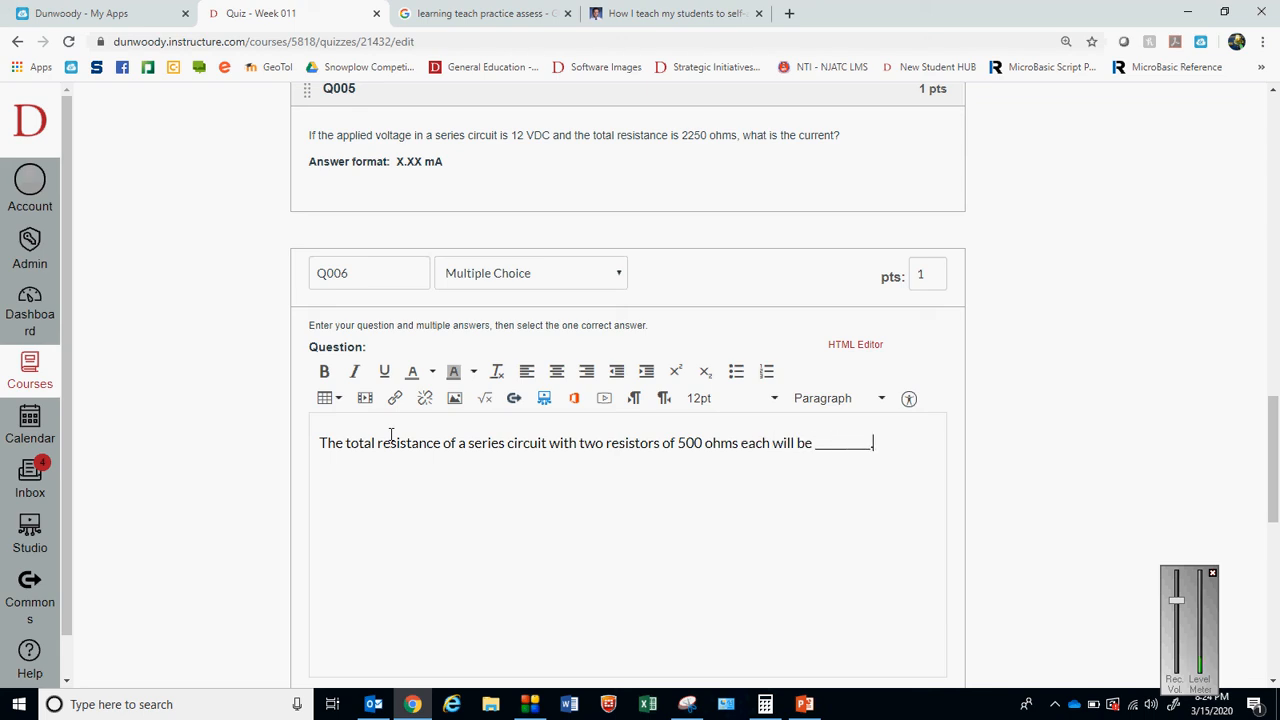
Enter 1000 ohms as Q006's correct answer, with 500 ohms and 250 ohms as the first two other possible answers
drag(1273, 420, 1273, 487)
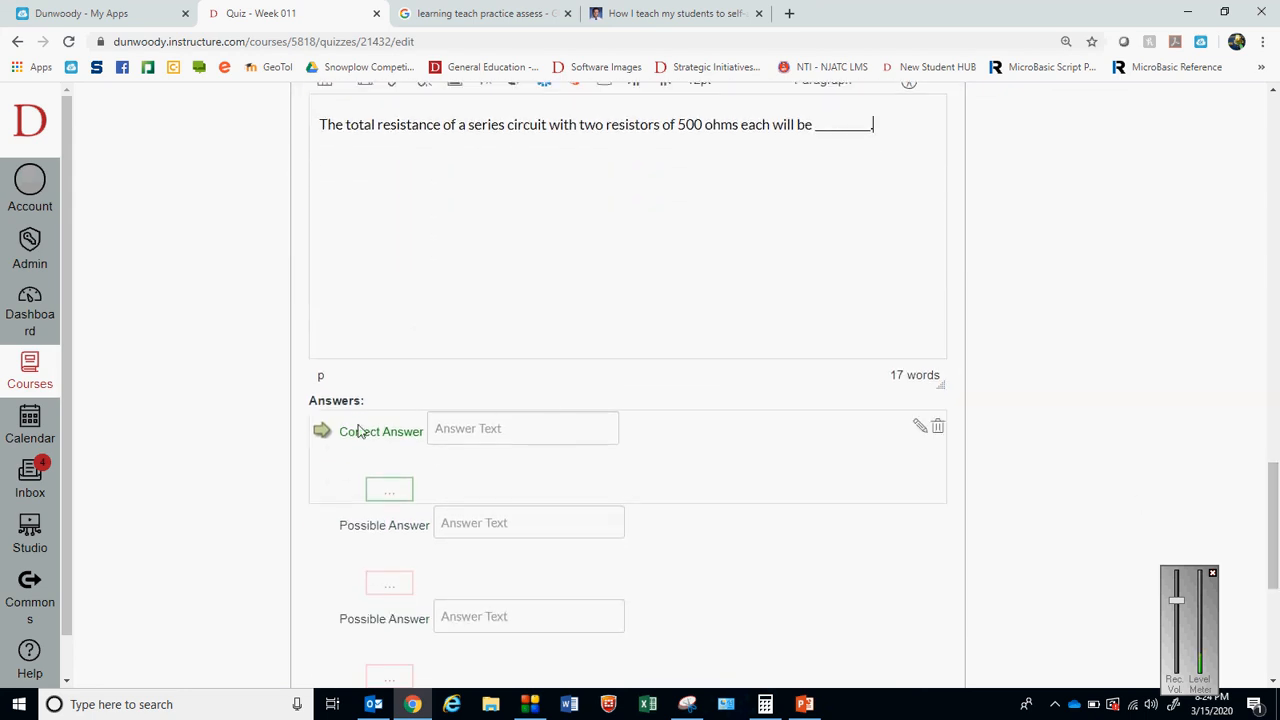
click(466, 430)
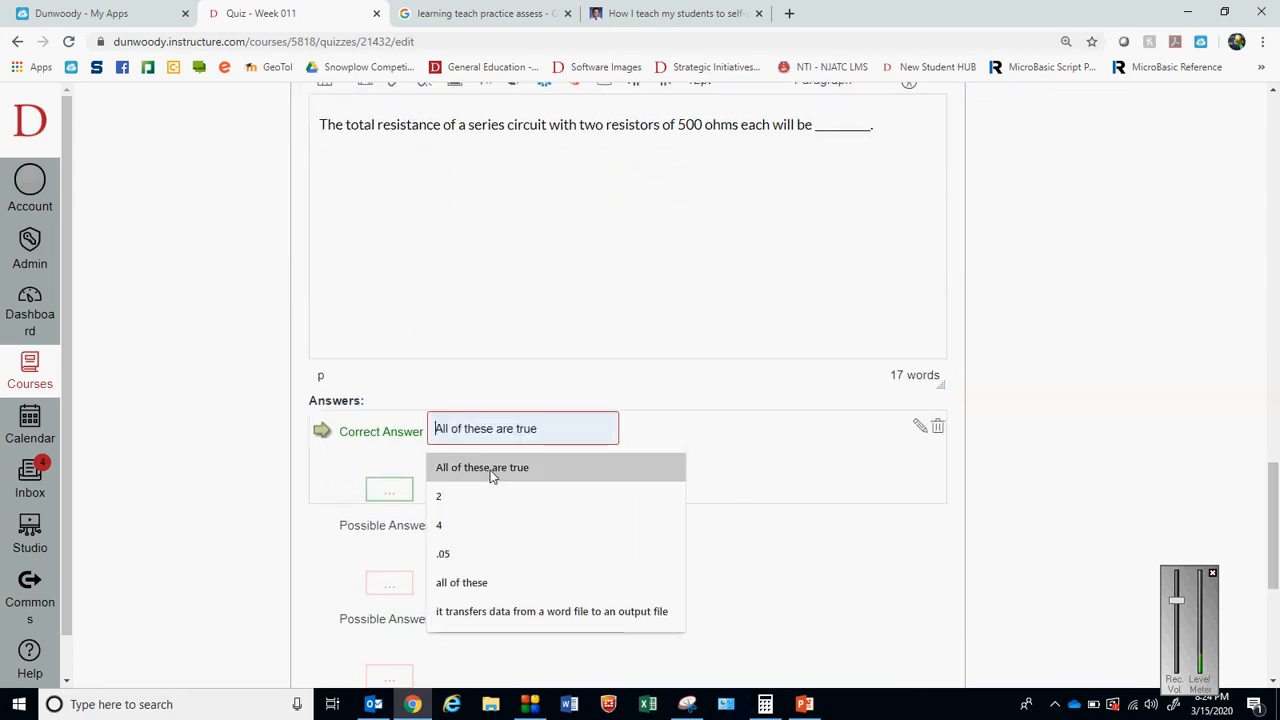
text(1000 ohms)
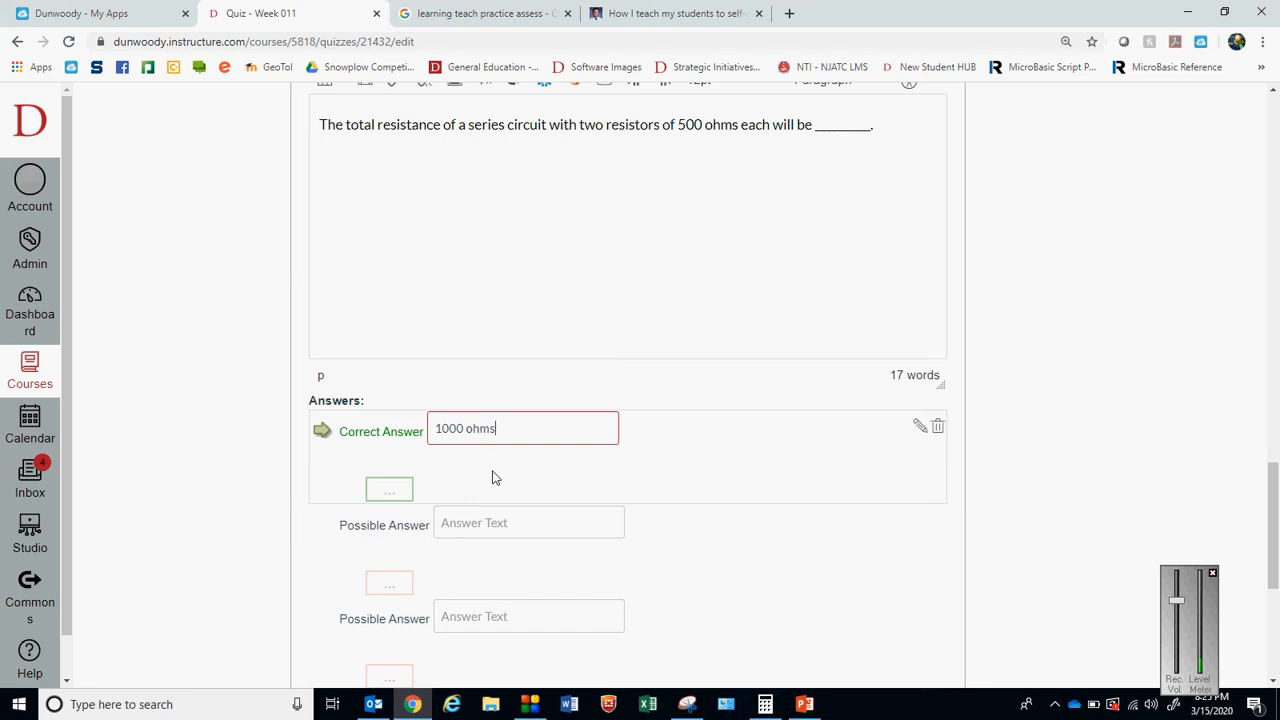
click(458, 530)
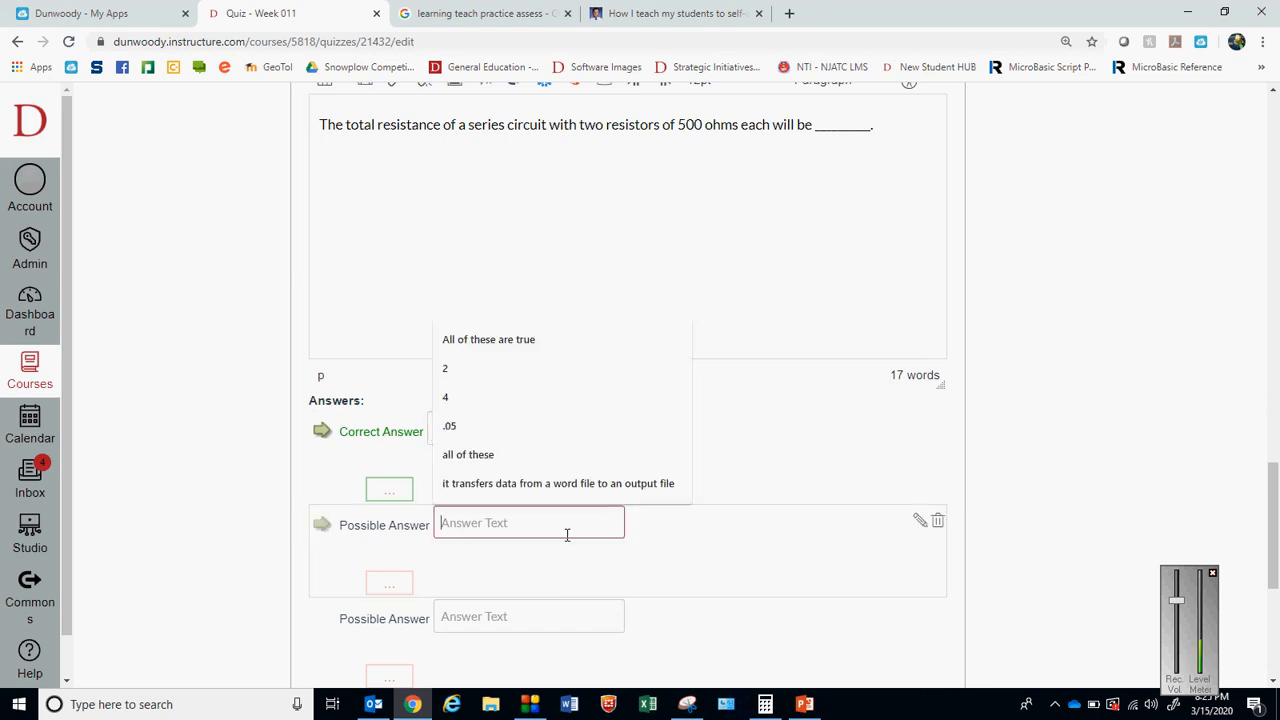
text(500)
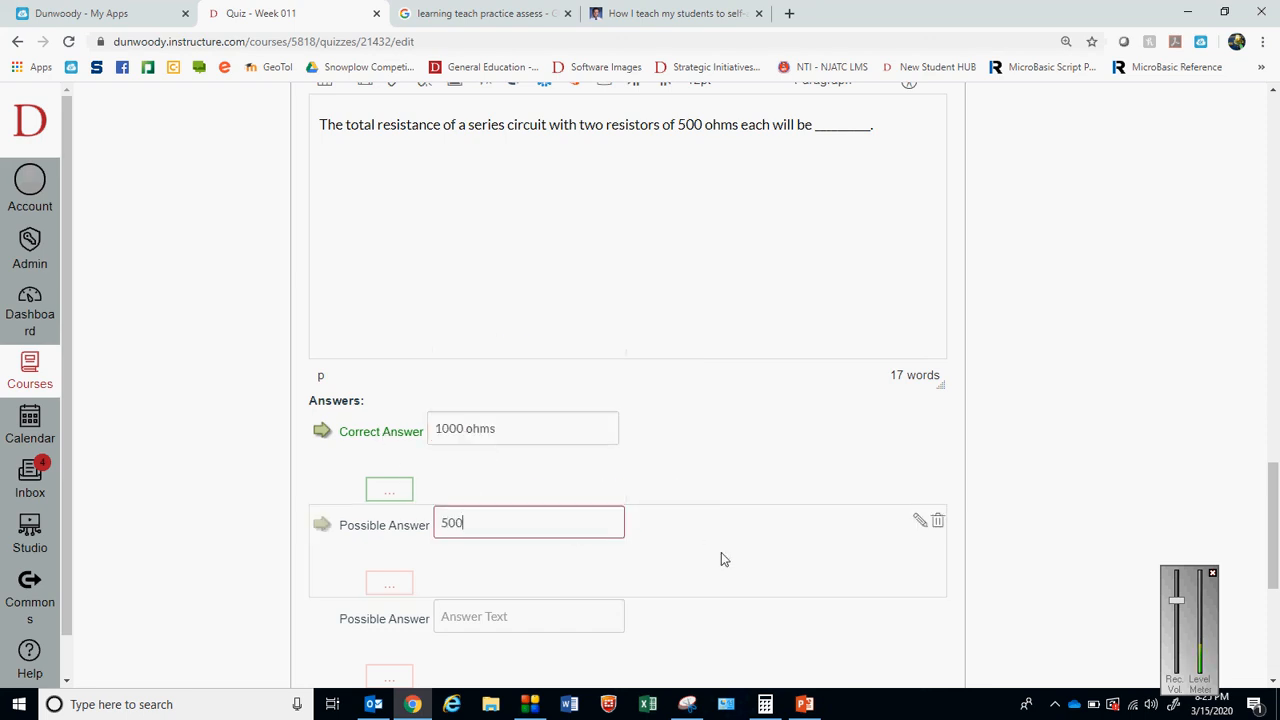
text( ohms)
click(524, 619)
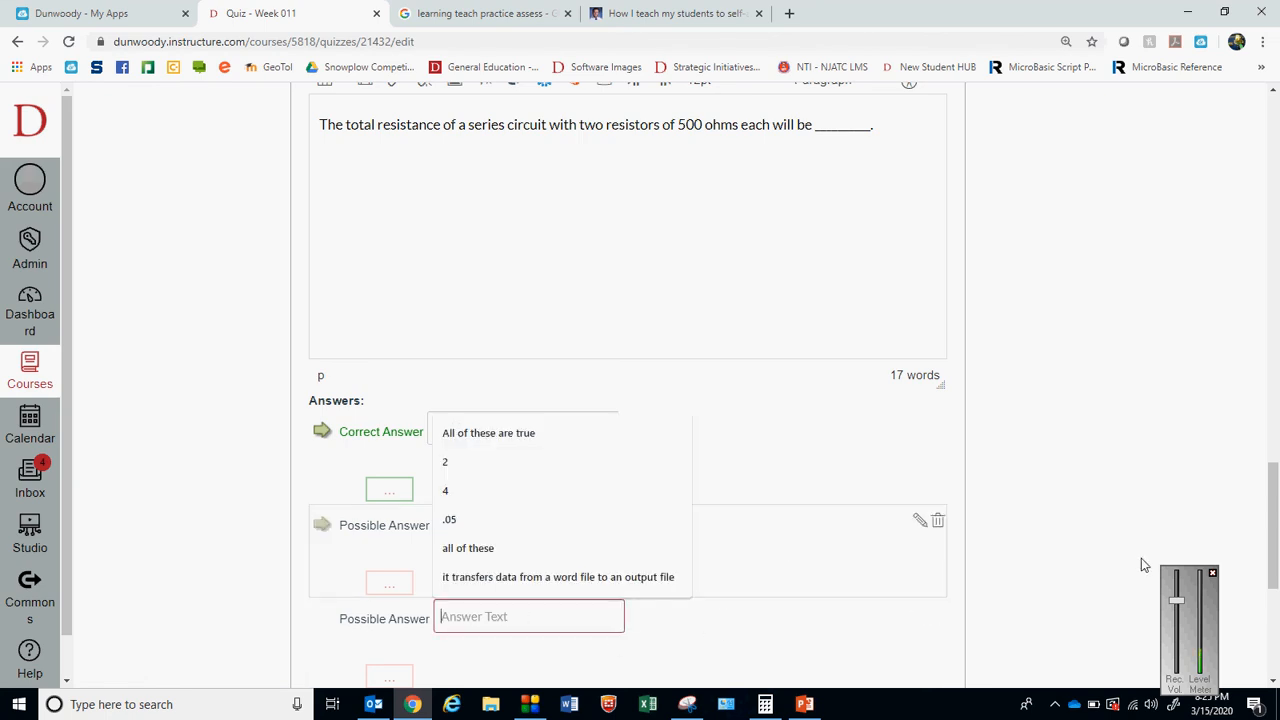
scroll(1277, 456, down, 2)
text(250 ohms)
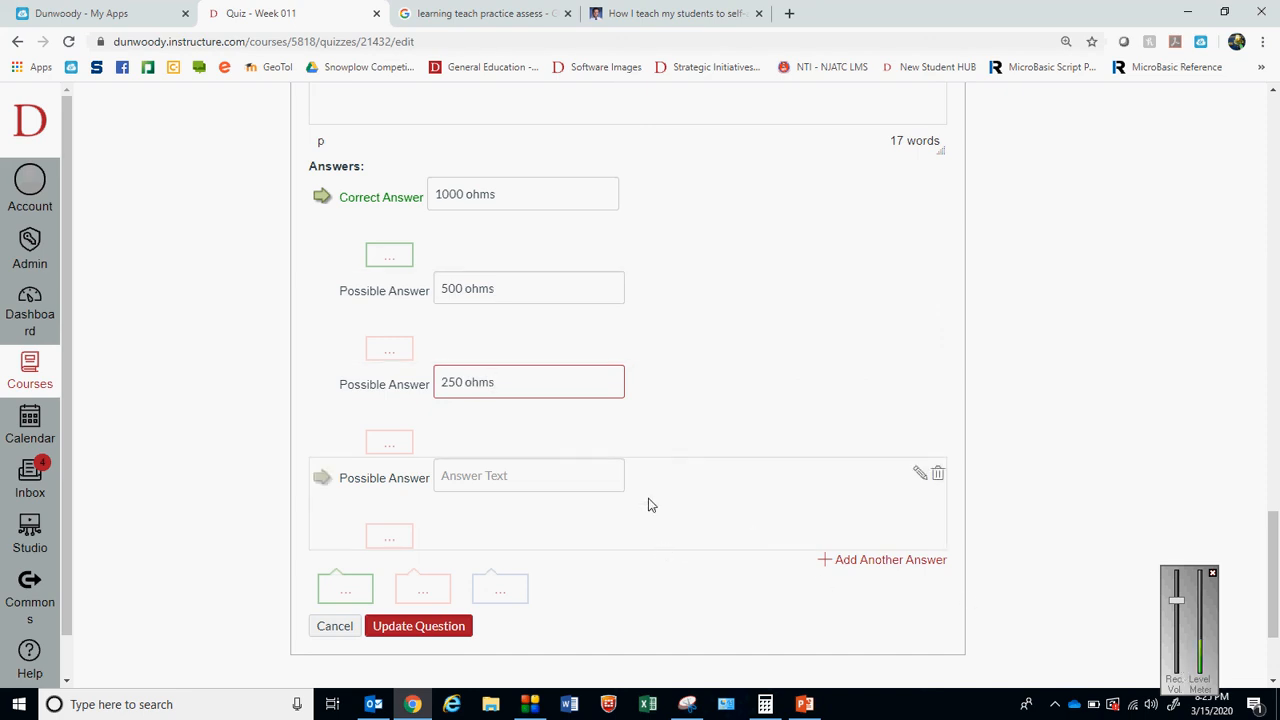
click(575, 476)
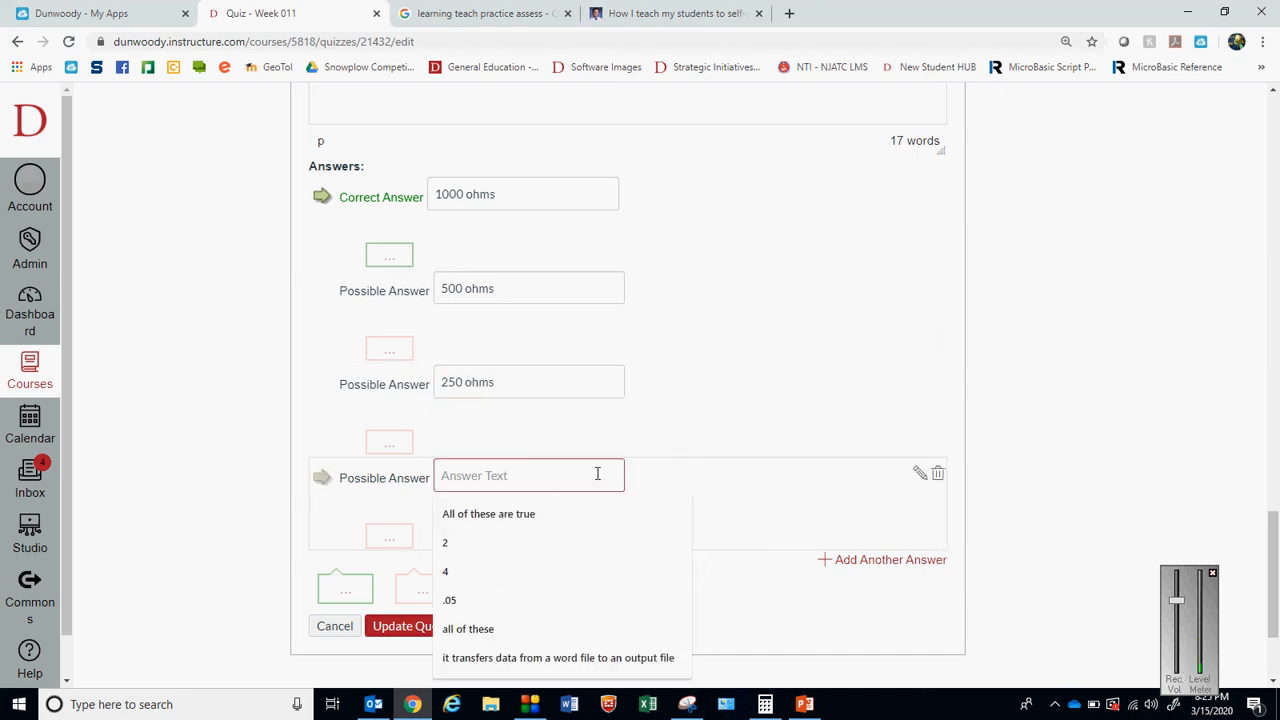
text(None)
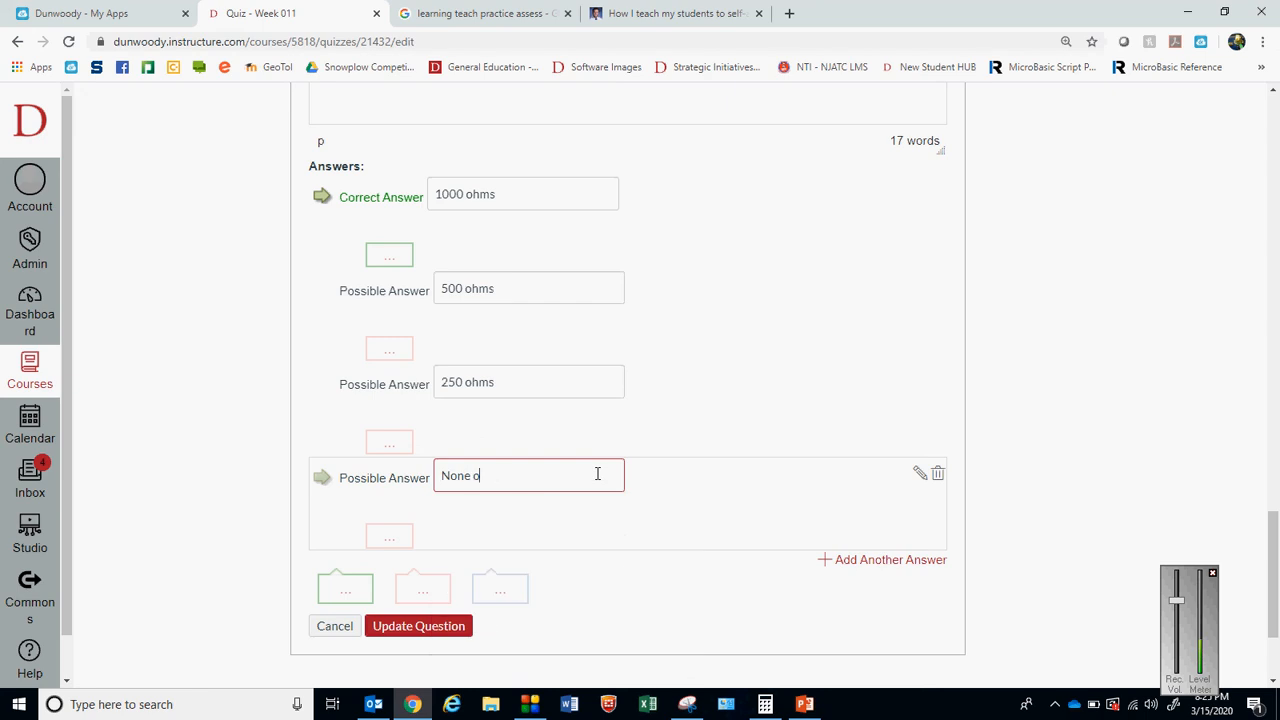
text( o)
Delete Q006's fourth possible answer, update the question, and save the quiz
click(937, 474)
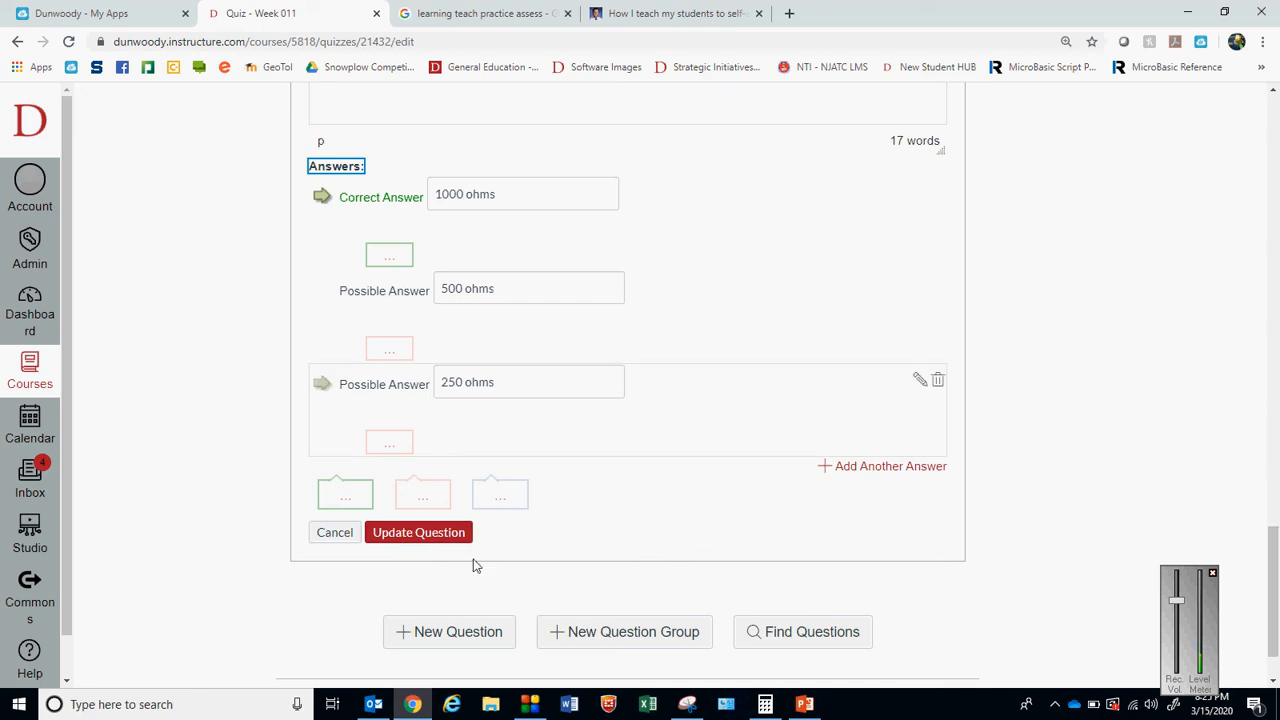
click(453, 532)
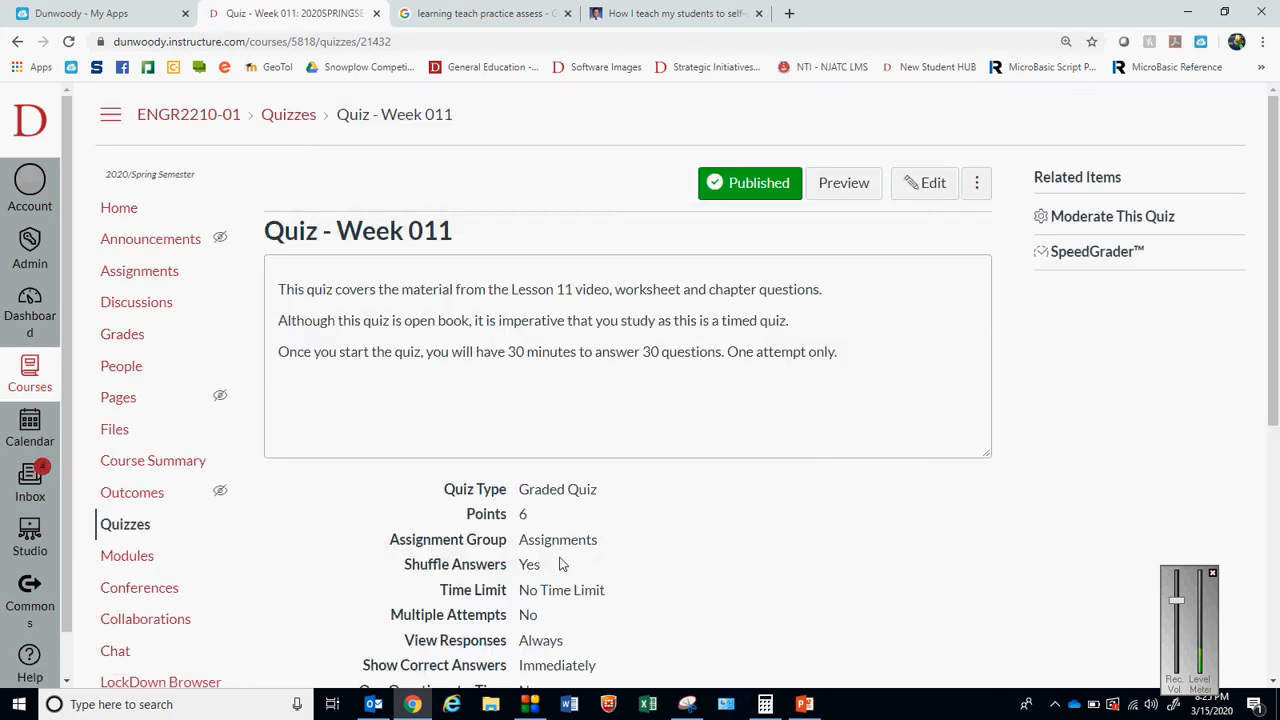
Review the saved quiz's point total and settings on its details page
drag(530, 514, 500, 514)
click(575, 610)
drag(1277, 342, 1252, 256)
Preview the published quiz, read its instructions, and answer Question 1 on doubled series resistance with Decrease
click(851, 190)
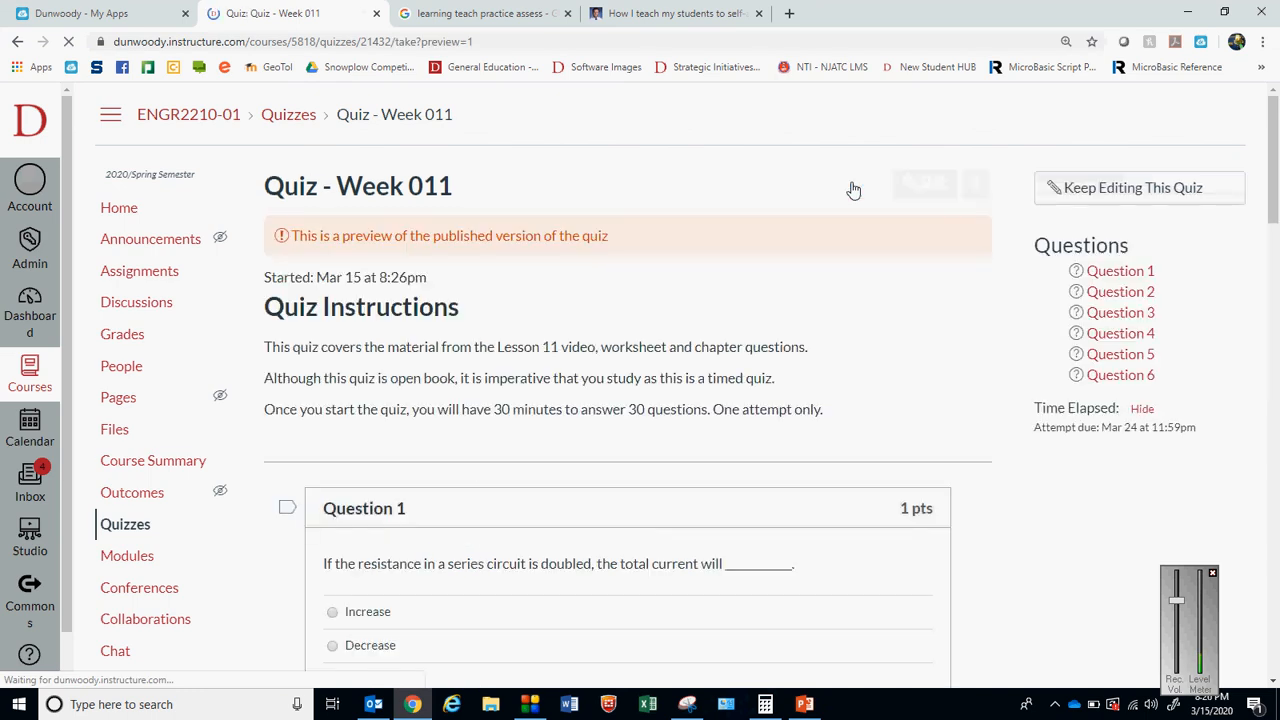
drag(1274, 148, 1275, 149)
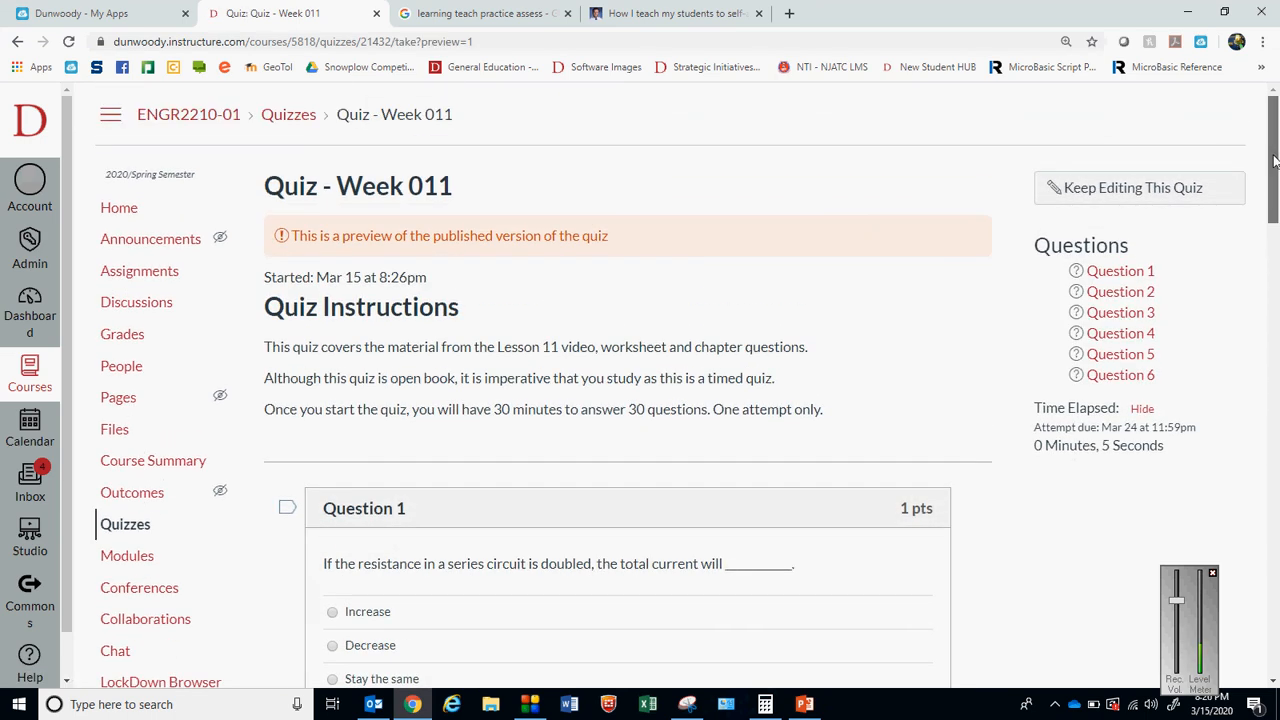
scroll(1274, 160, down, 1)
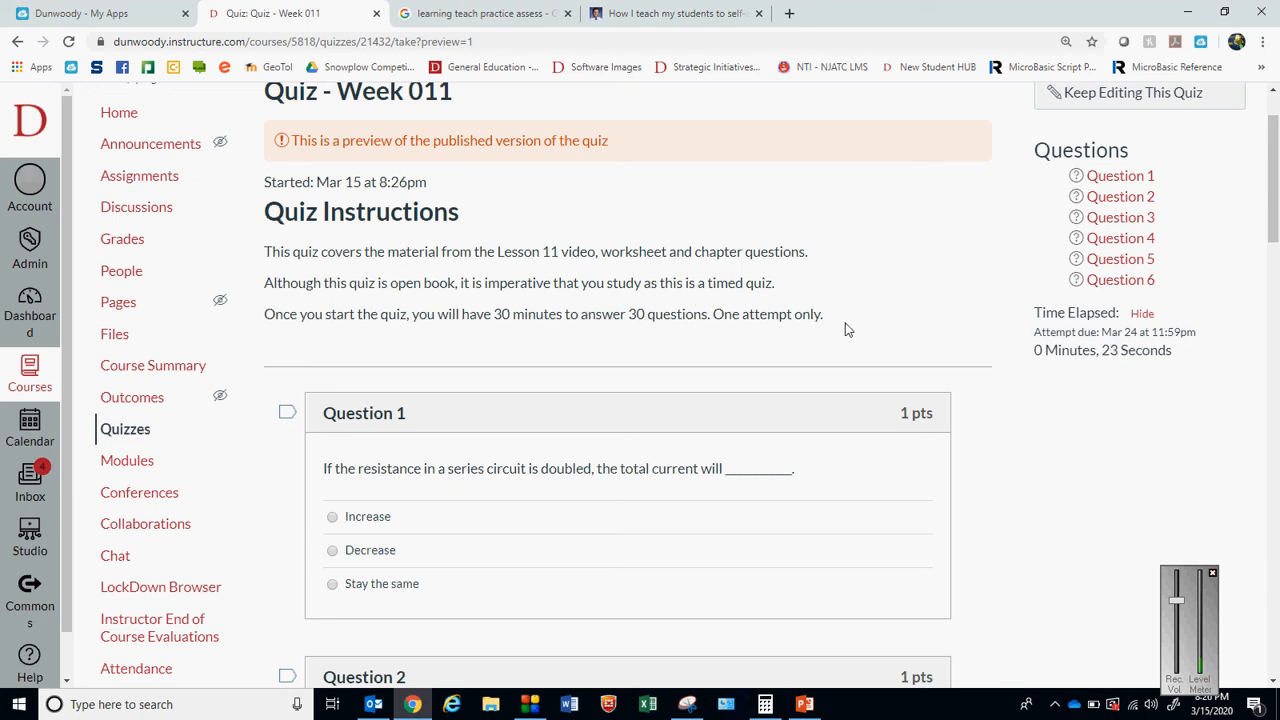
scroll(1277, 228, down, 3)
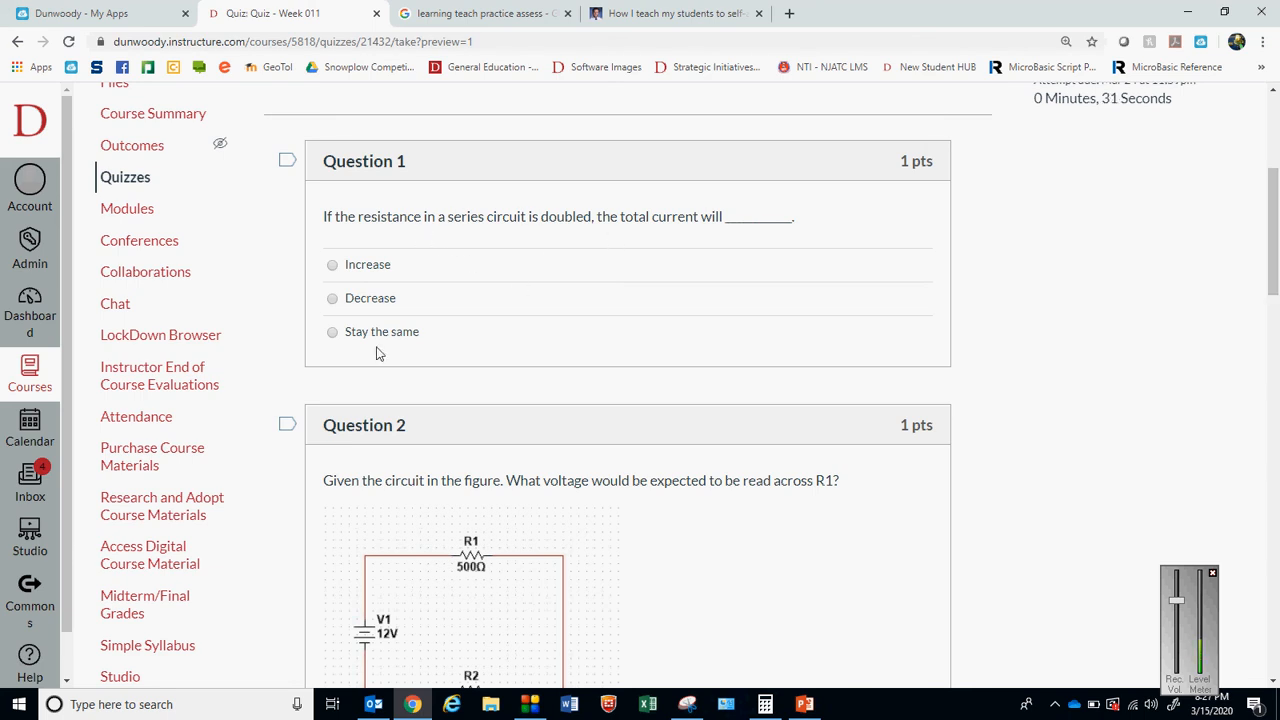
click(333, 298)
For Question 2, switch to Calculator and compute the circuit current as 12 ÷ 970
scroll(1276, 290, down, 2)
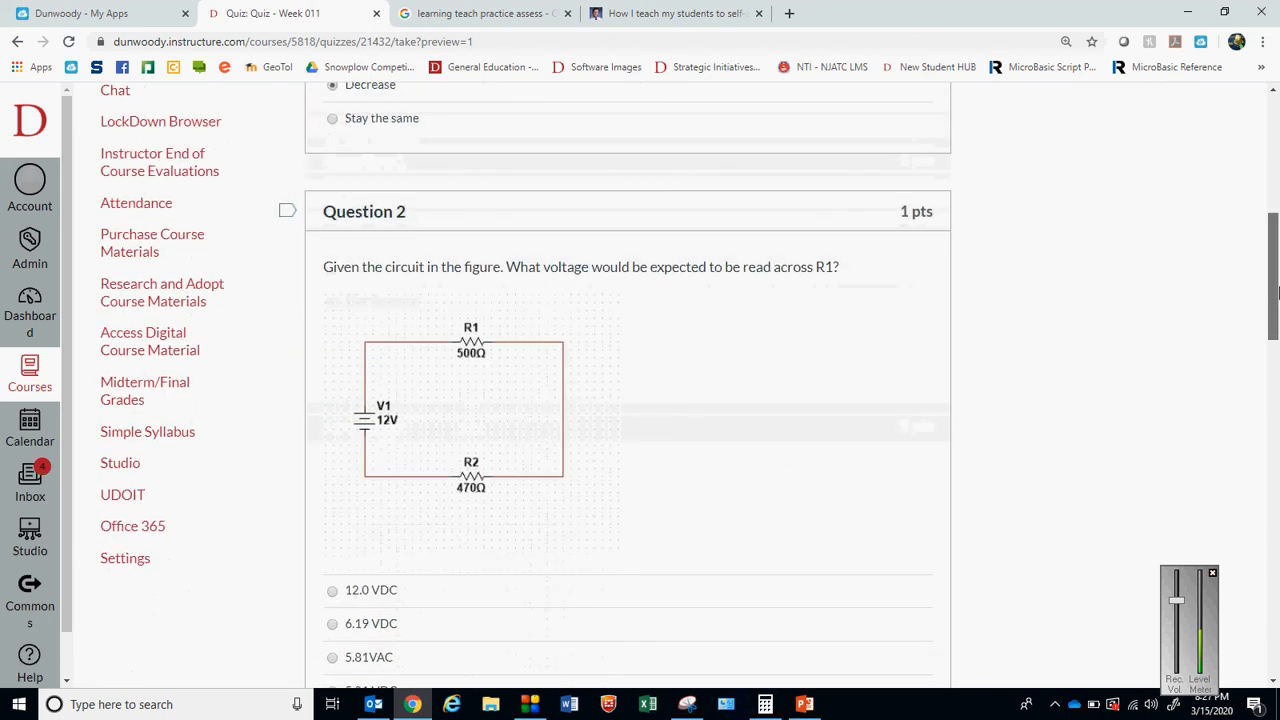
drag(1276, 290, 1276, 317)
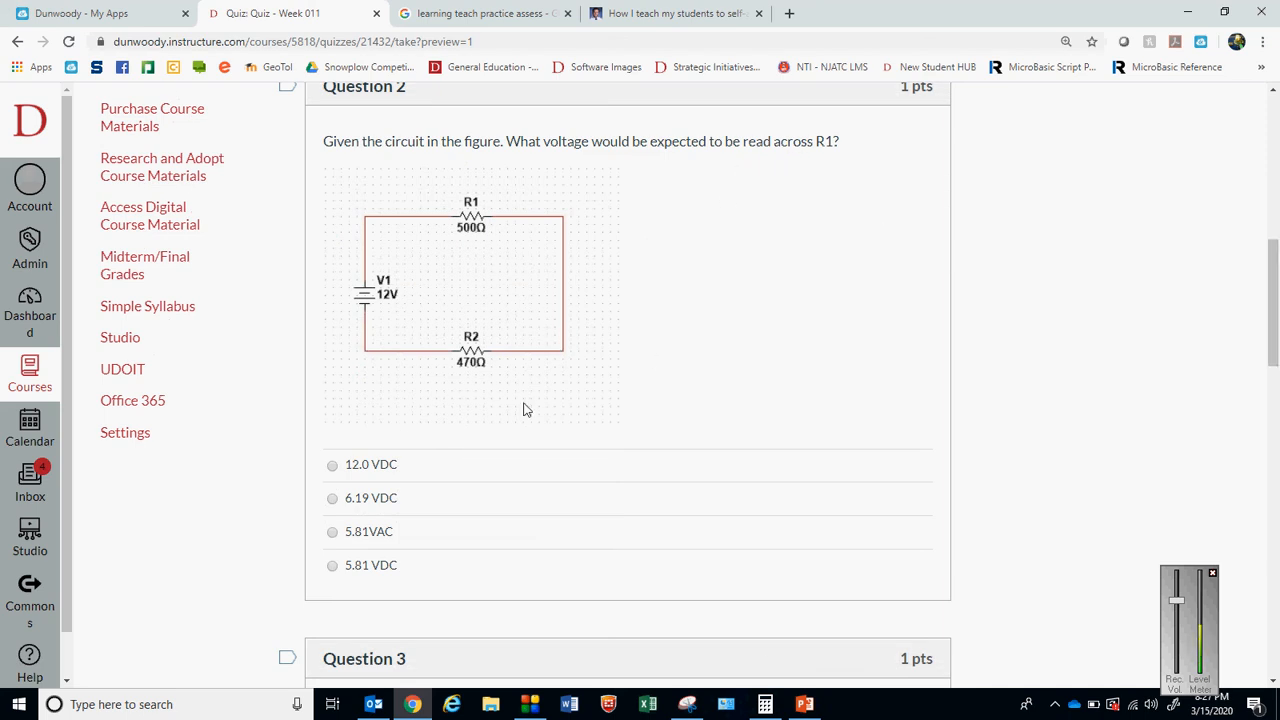
click(764, 704)
drag(1050, 92, 912, 92)
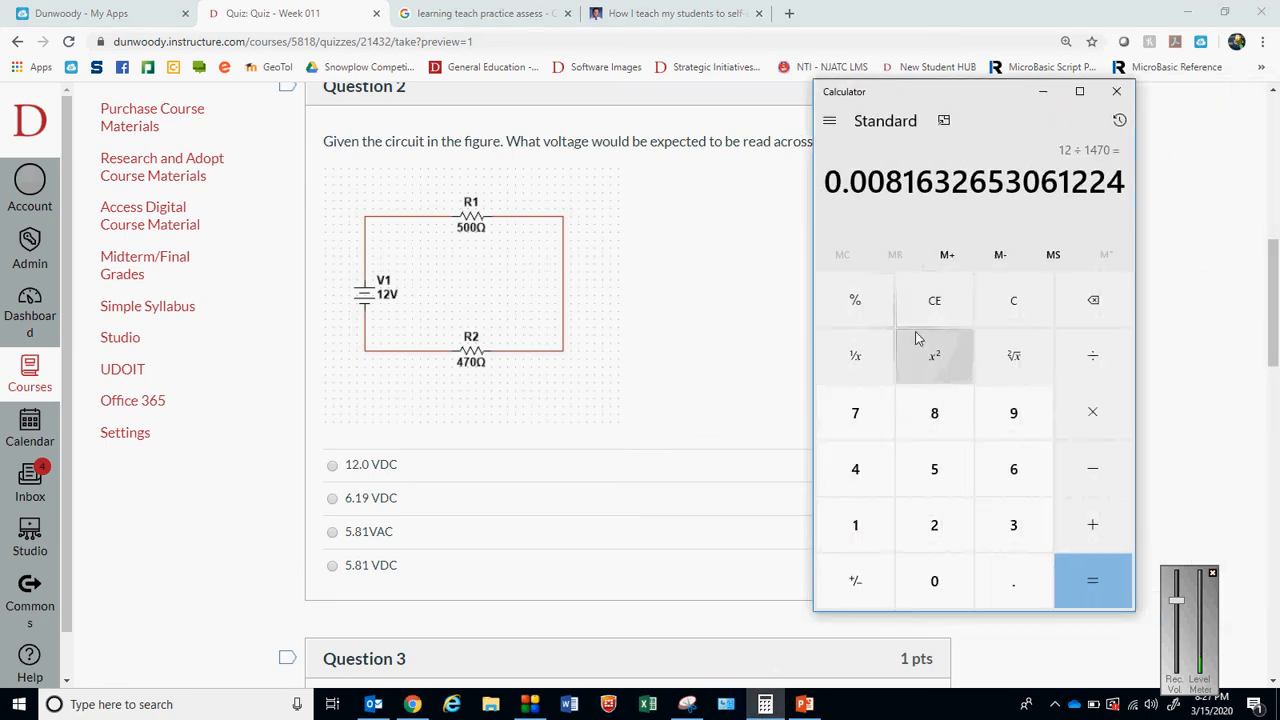
text(12)
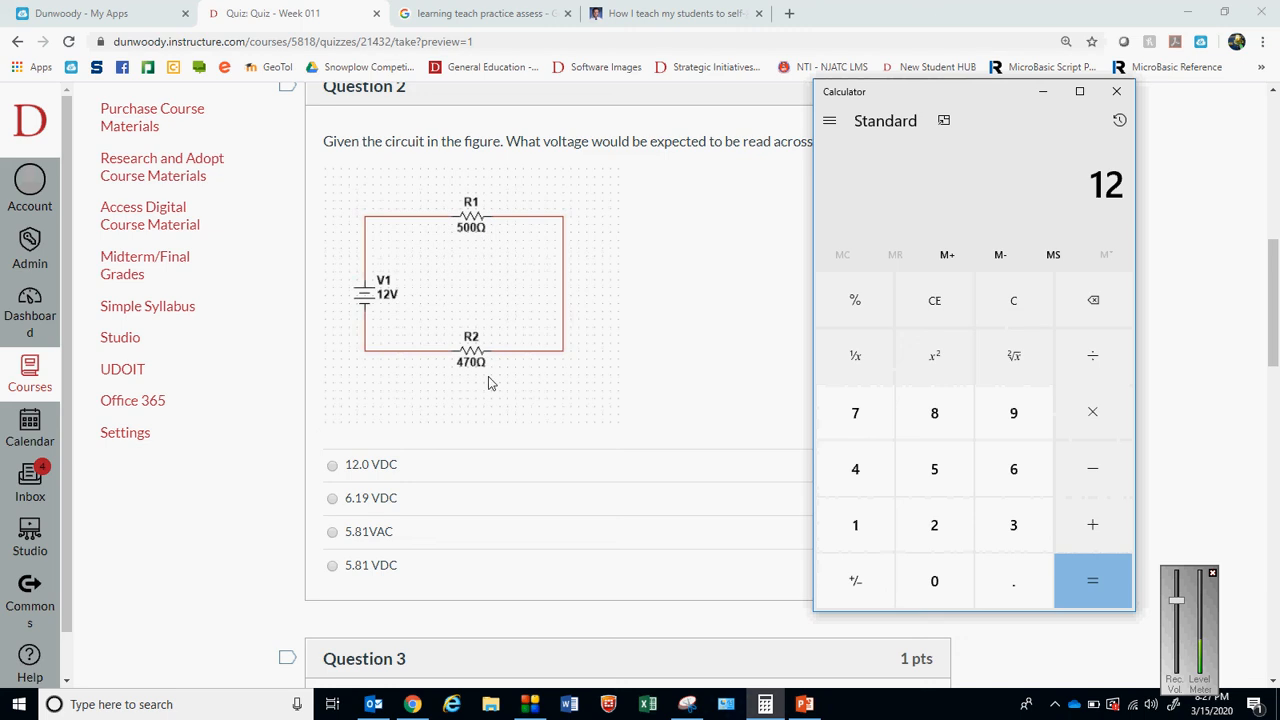
text( ÷ 970)
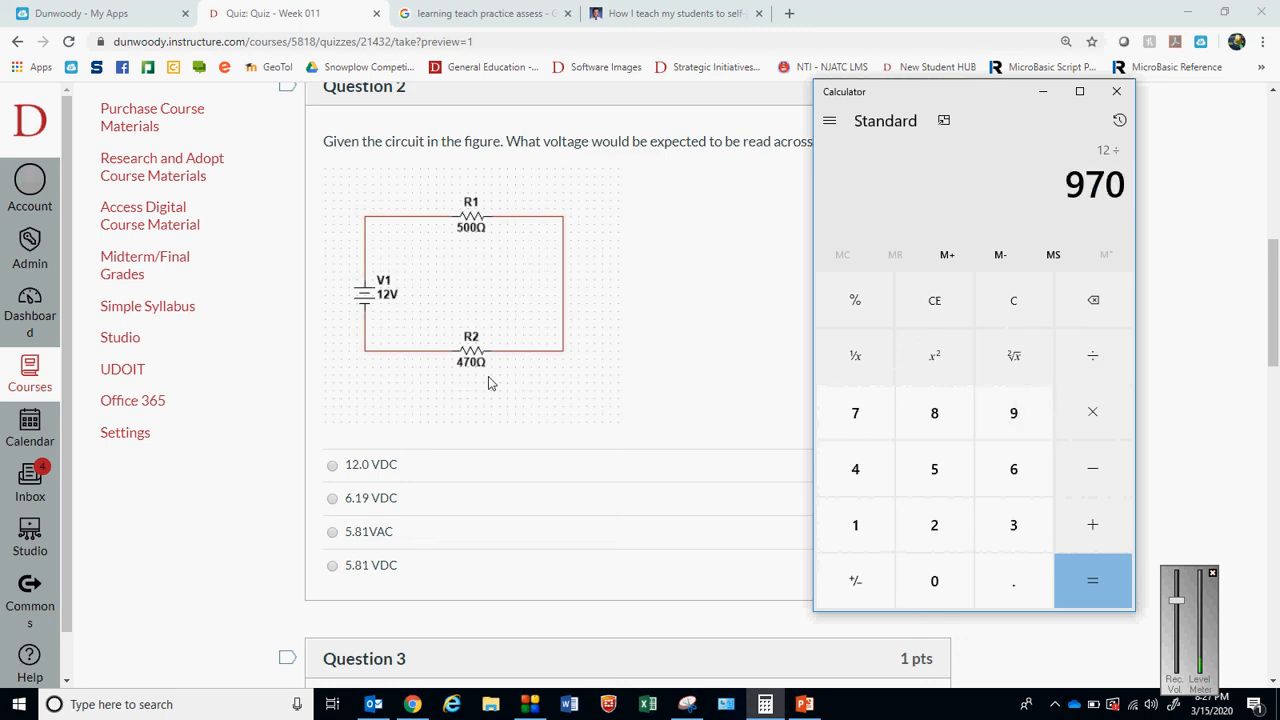
key(Return)
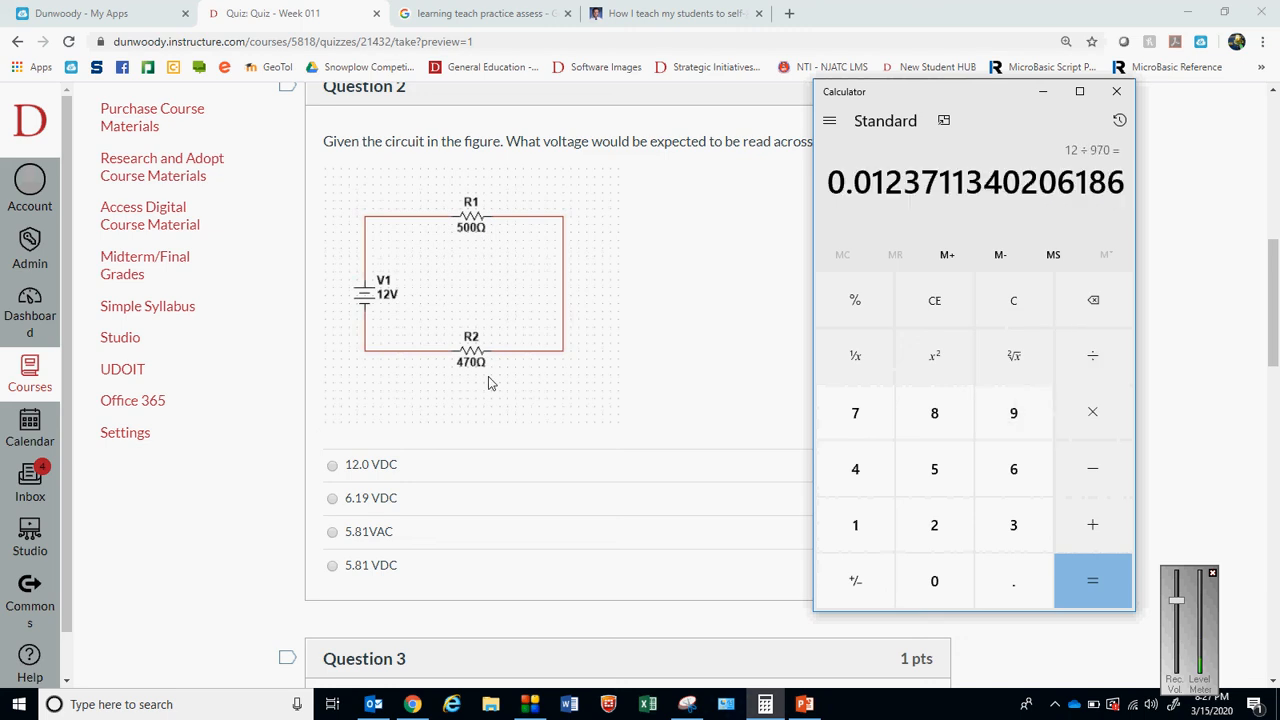
Multiply the calculated current by 500 and answer Question 2 with 6.19 VDC
mouse_move(923, 88)
mouse_down()
mouse_move(985, 222)
mouse_move(931, 86)
mouse_up()
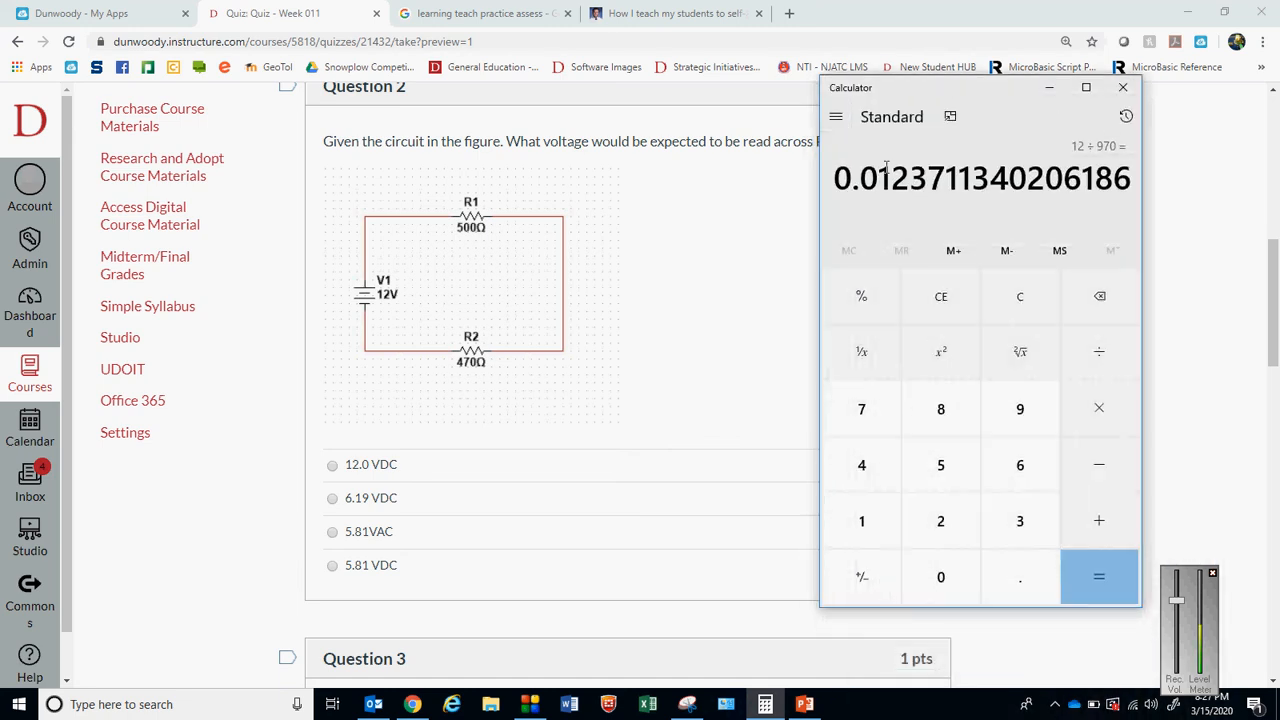
click(1115, 428)
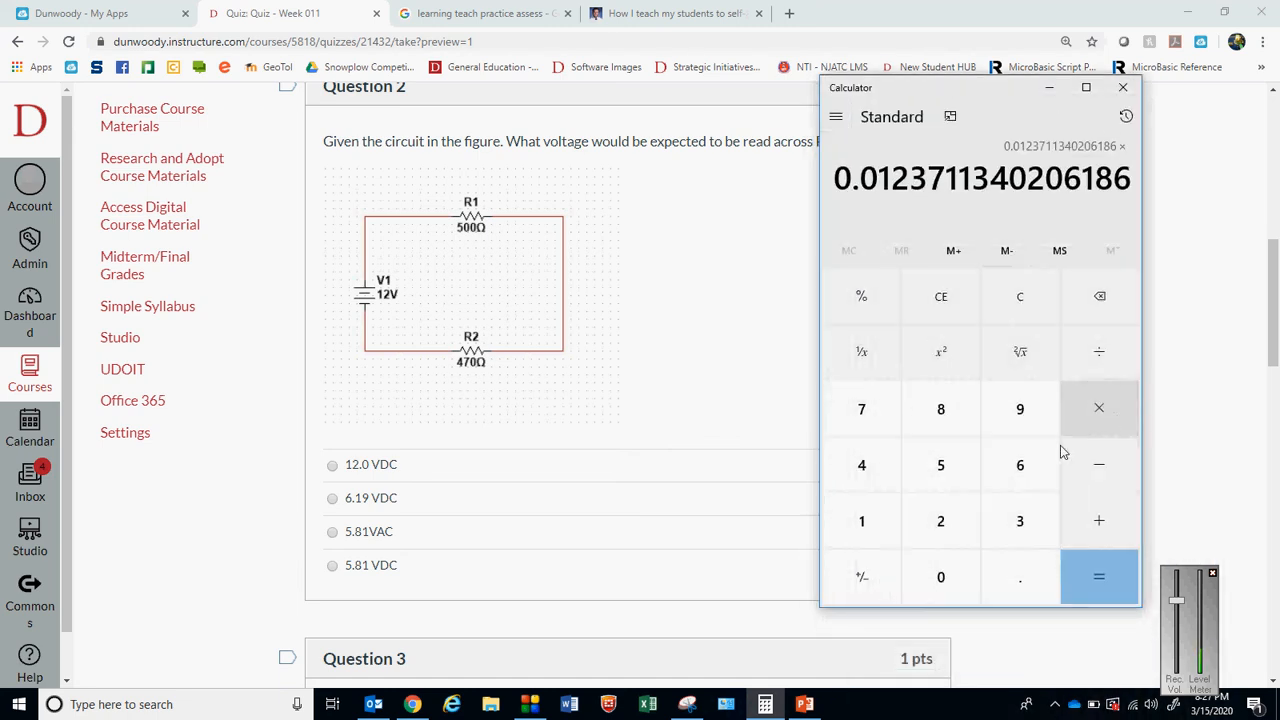
click(941, 470)
double_click(941, 577)
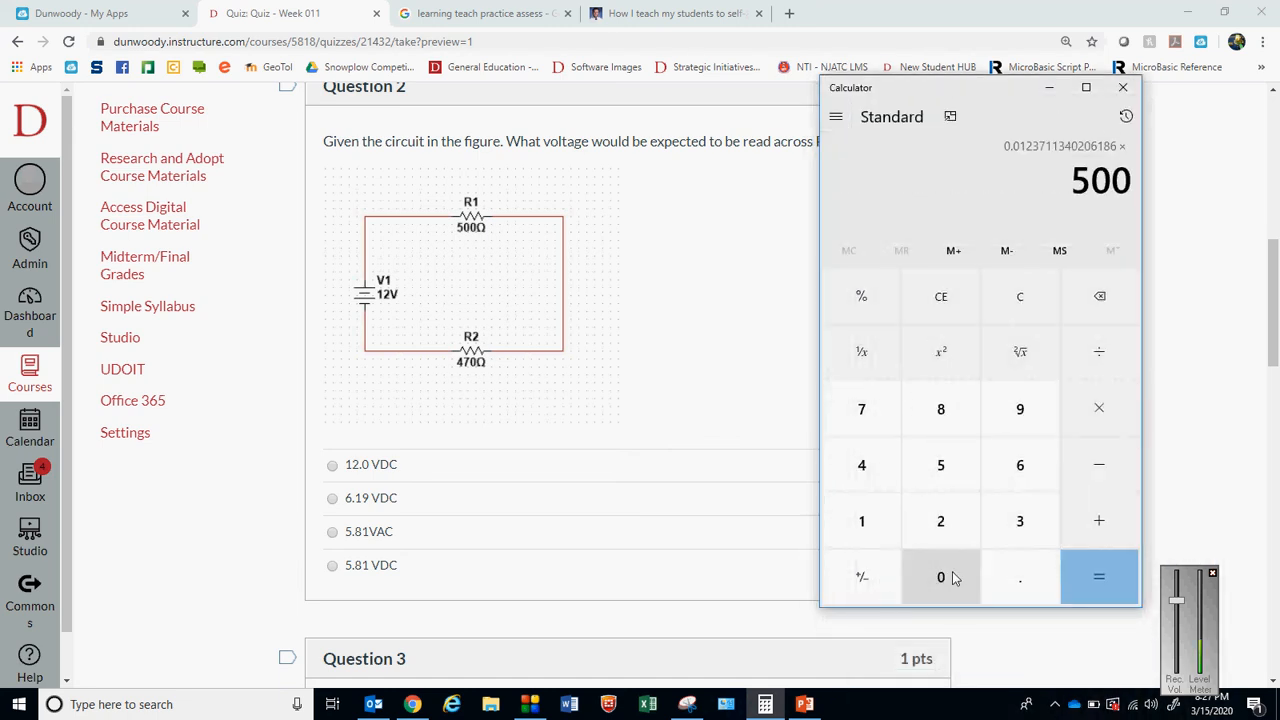
click(1074, 580)
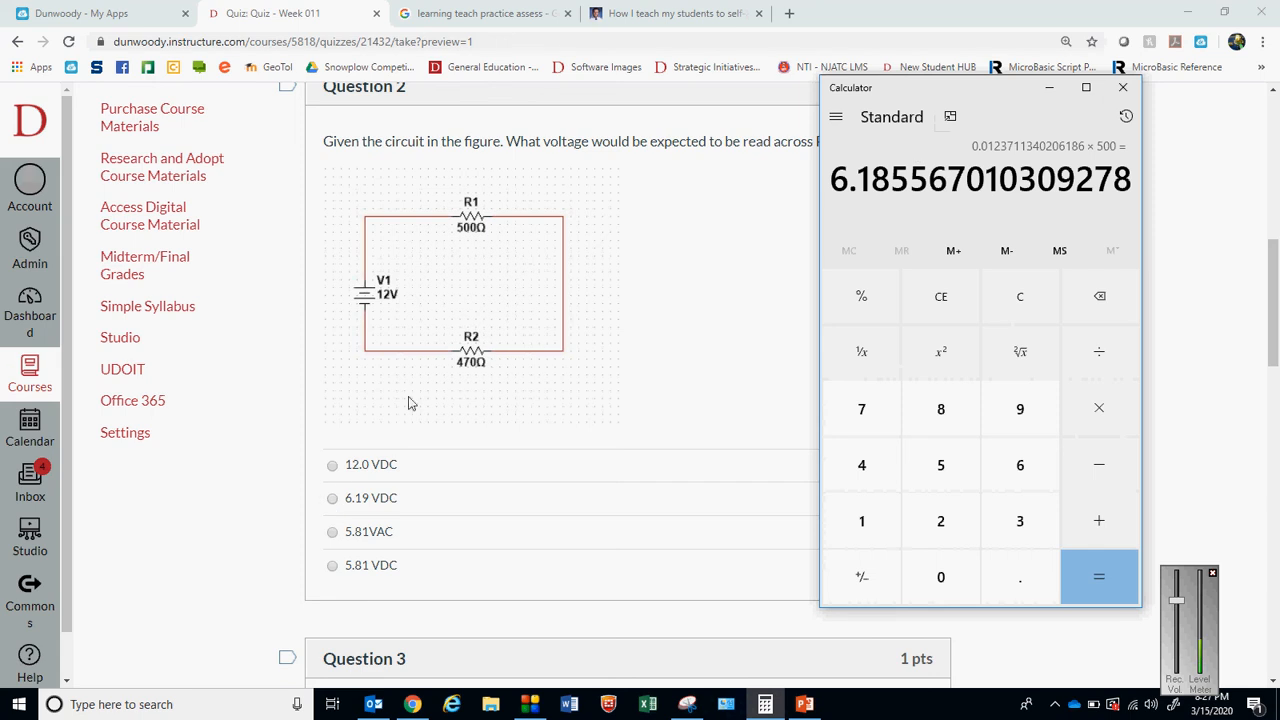
click(334, 505)
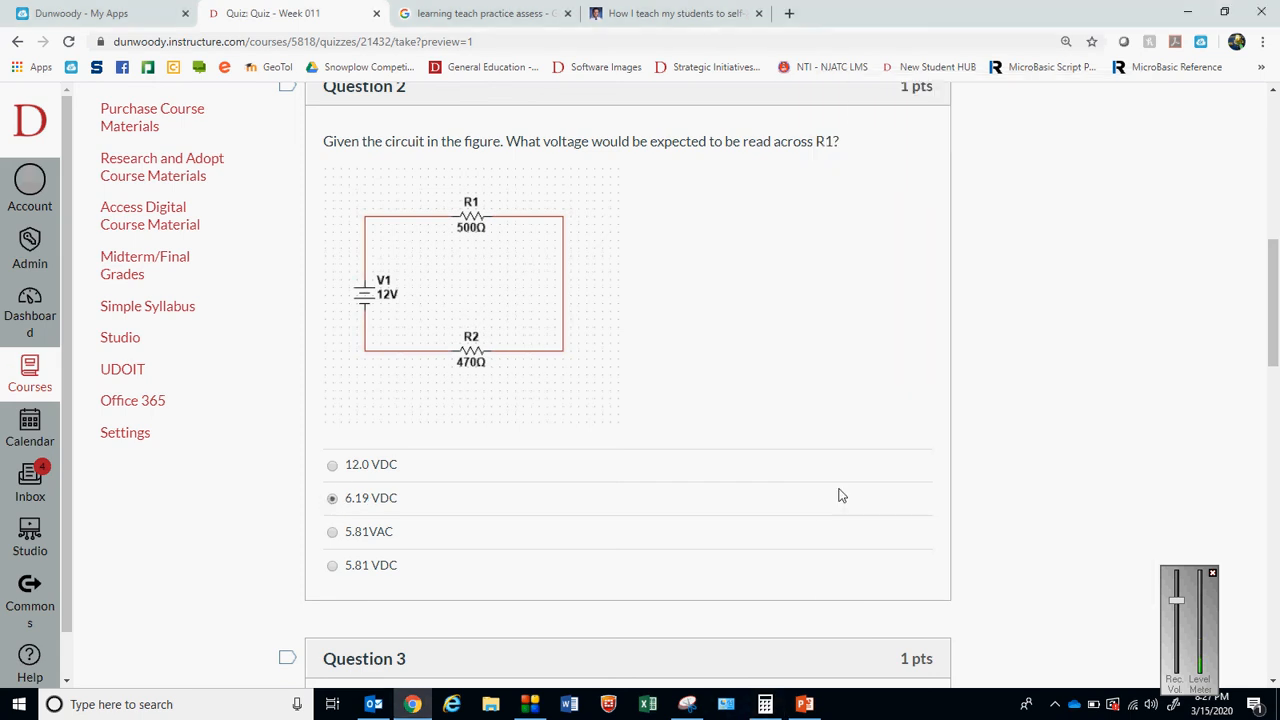
Answer Question 3 with "the ammeter needs to be in series" and Question 4 with Voltage
drag(1275, 278, 1275, 380)
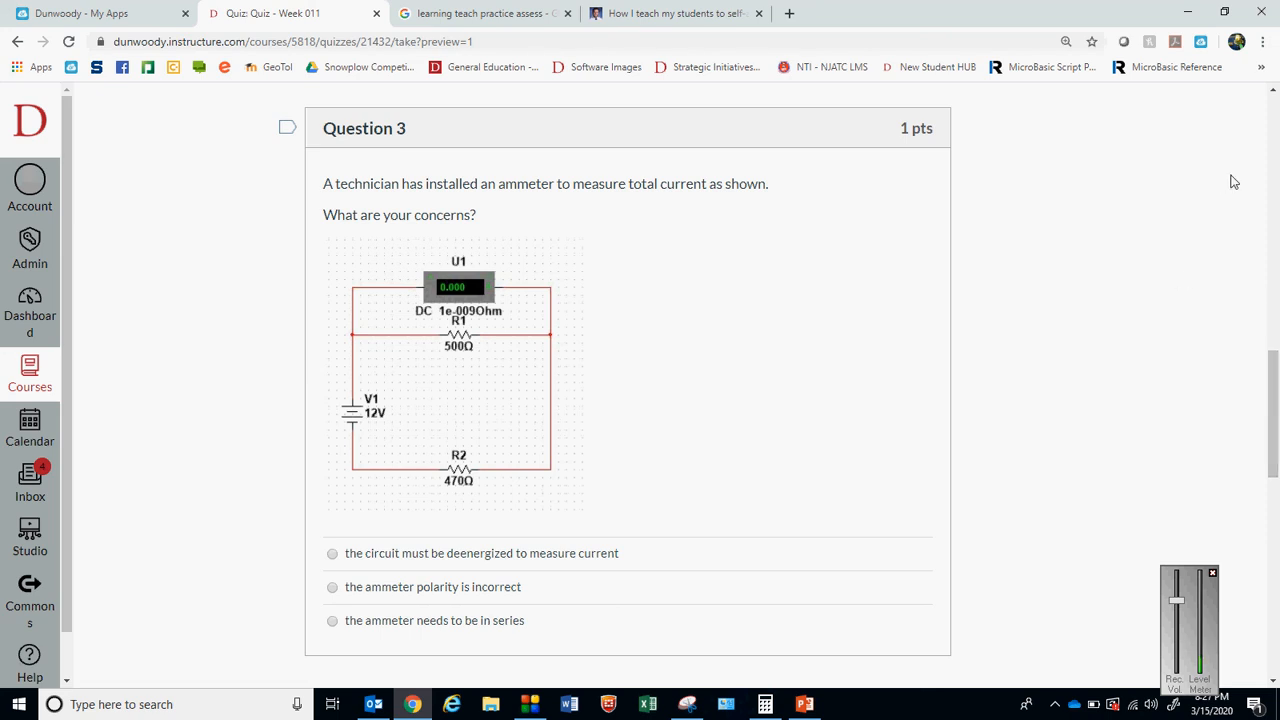
mouse_move(1273, 373)
mouse_down()
mouse_move(1274, 387)
mouse_move(1278, 372)
mouse_up()
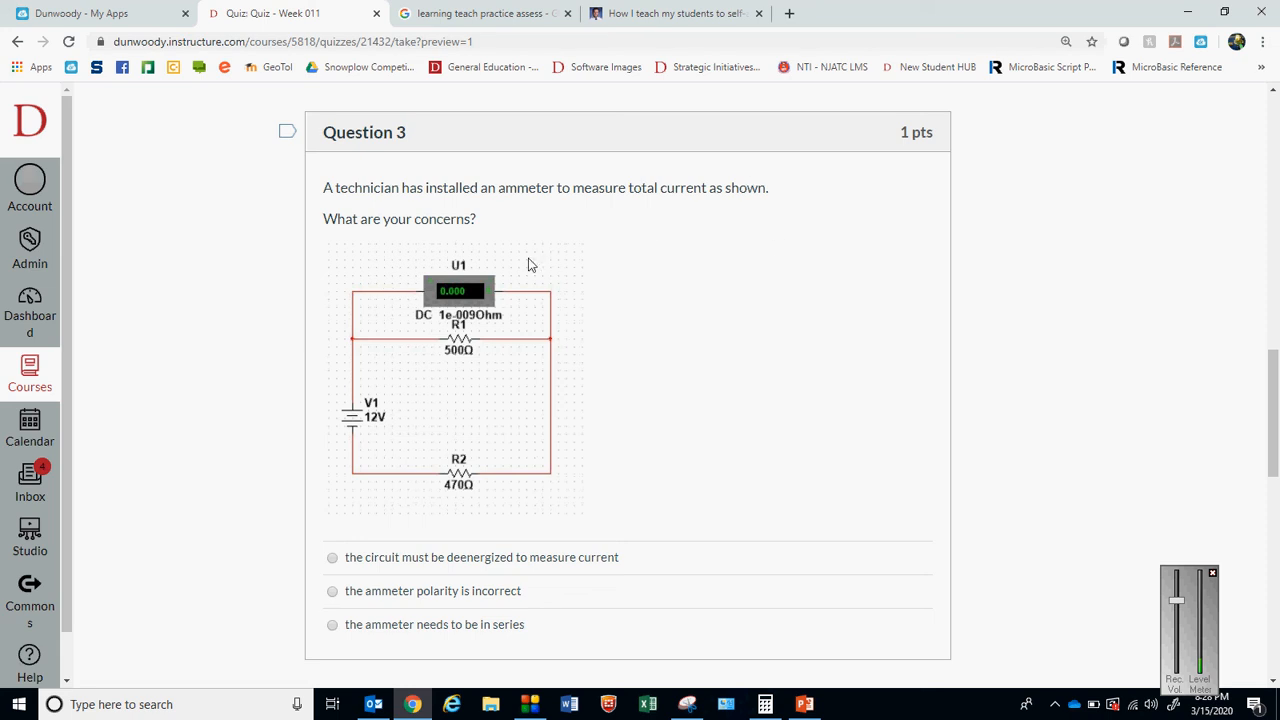
mouse_move(1277, 412)
mouse_down()
mouse_move(1278, 433)
mouse_move(1278, 419)
mouse_up()
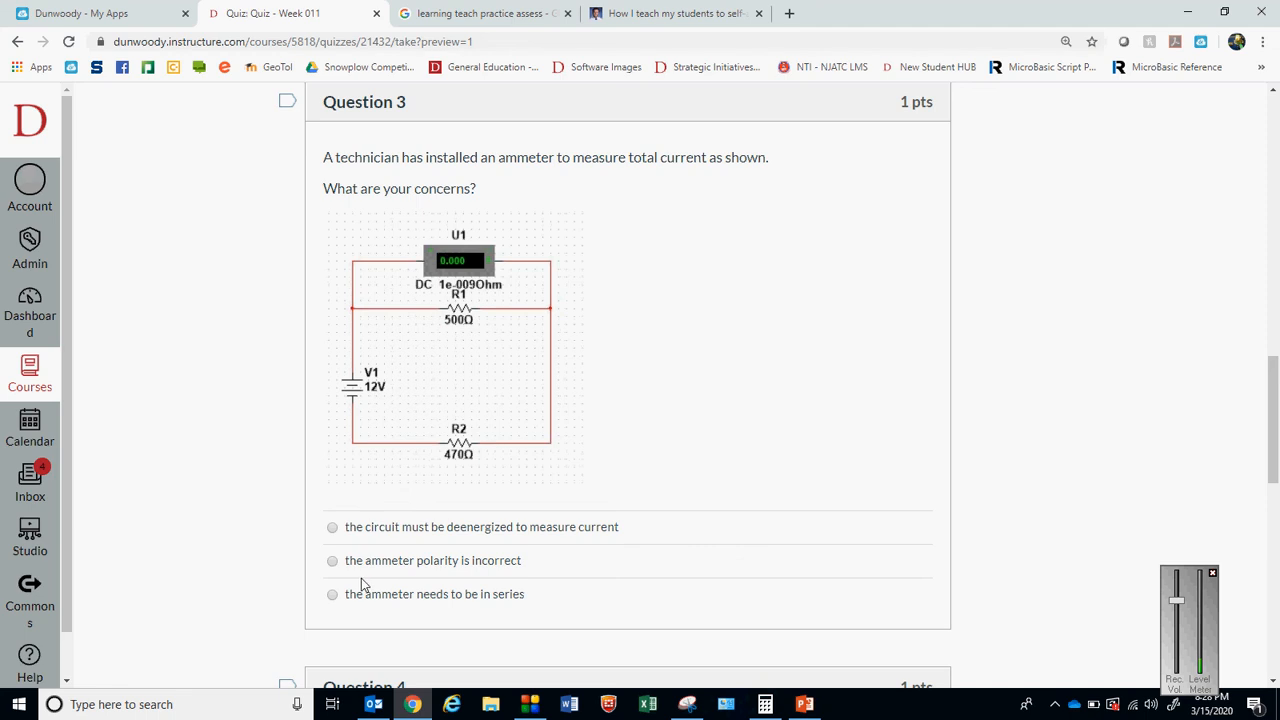
click(333, 595)
drag(1276, 388, 1276, 505)
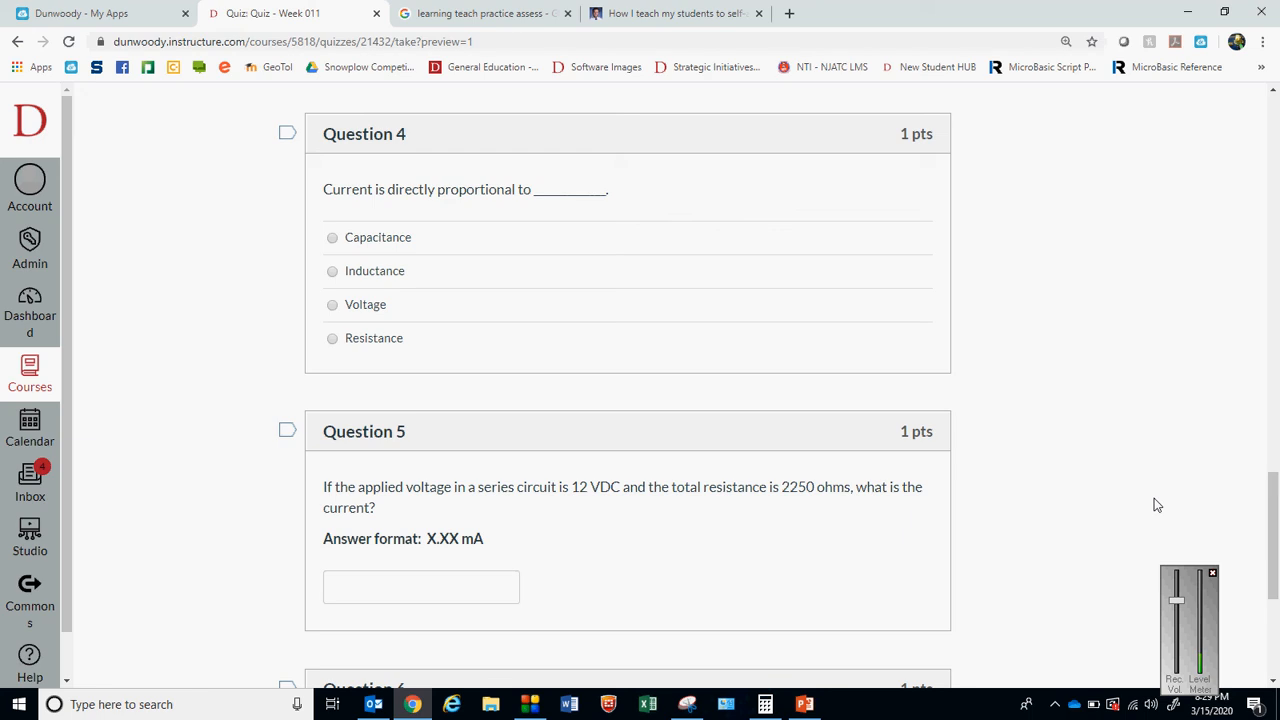
click(333, 310)
For Question 5, check the required answer format, then switch to Calculator and compute the current as 12 ÷ 2250
drag(1275, 540, 1276, 585)
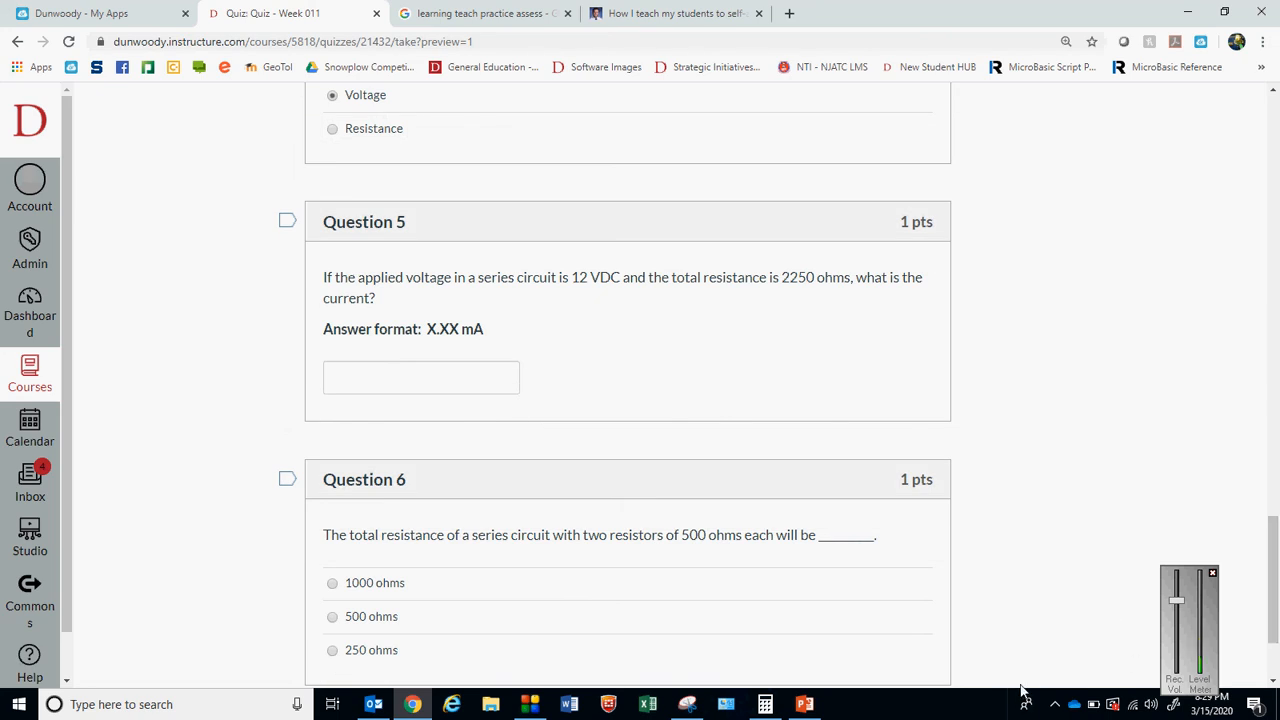
click(765, 704)
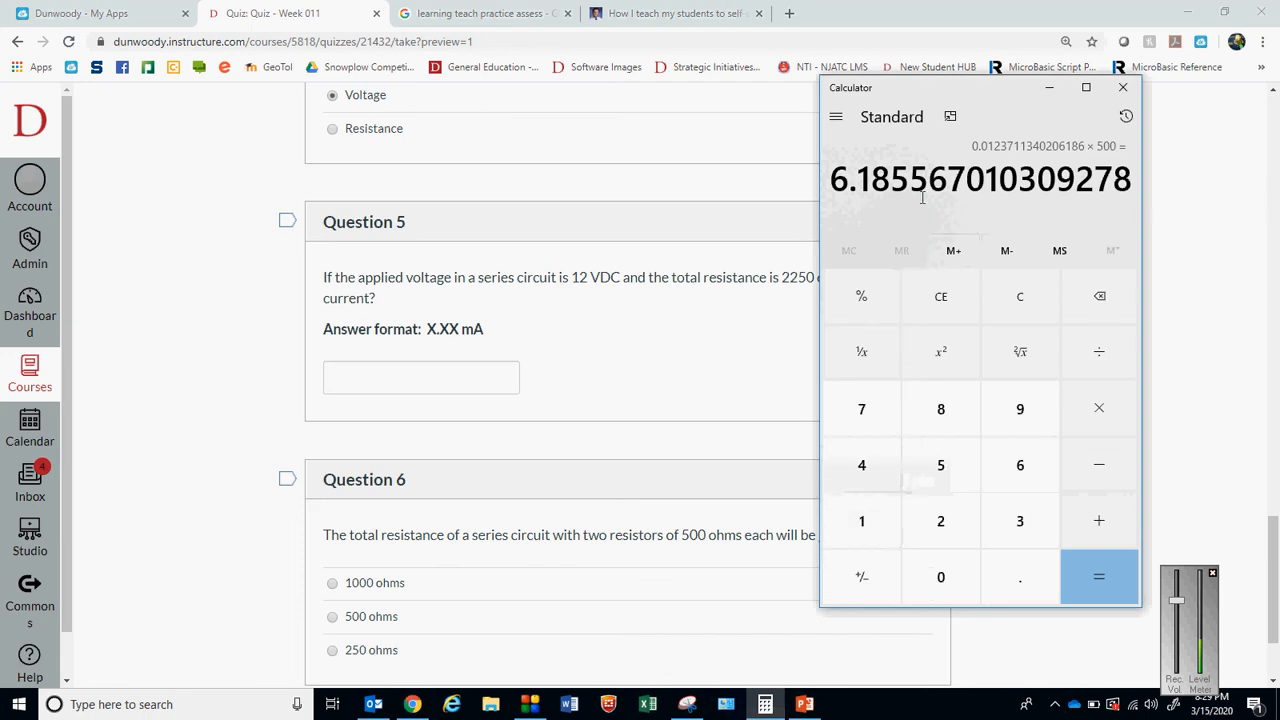
drag(928, 97, 1146, 300)
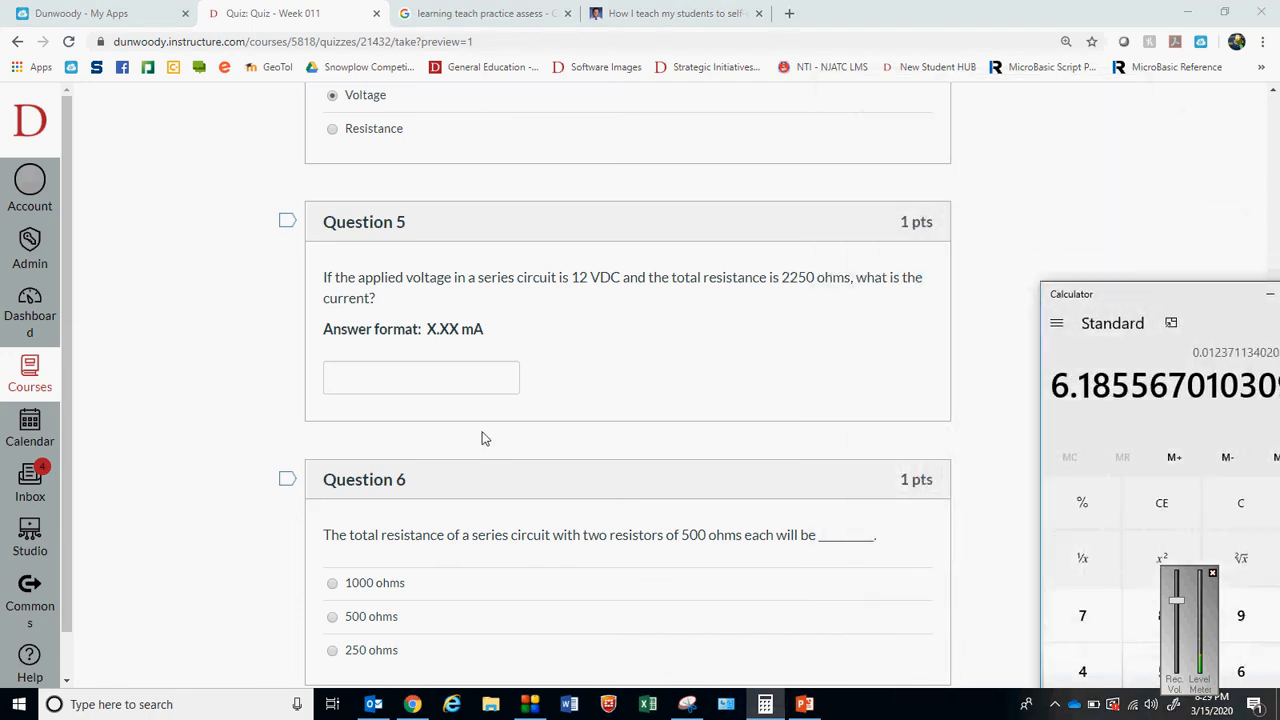
drag(481, 345, 318, 341)
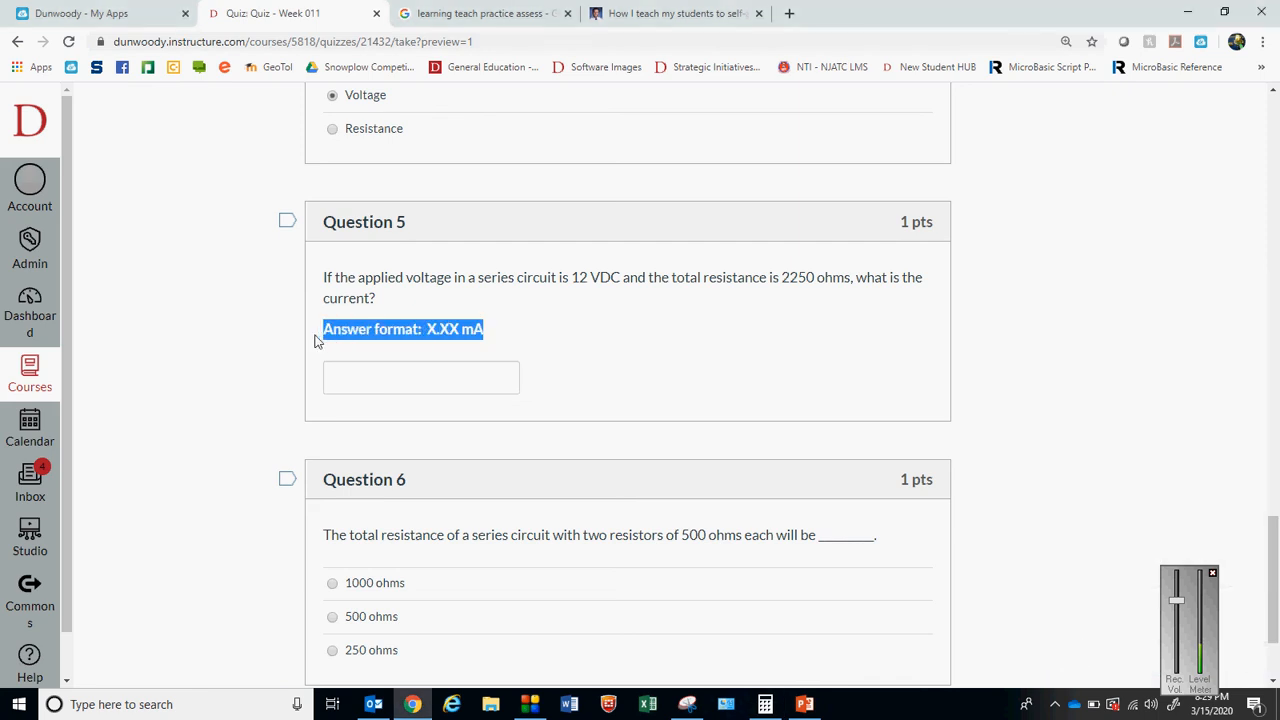
click(472, 350)
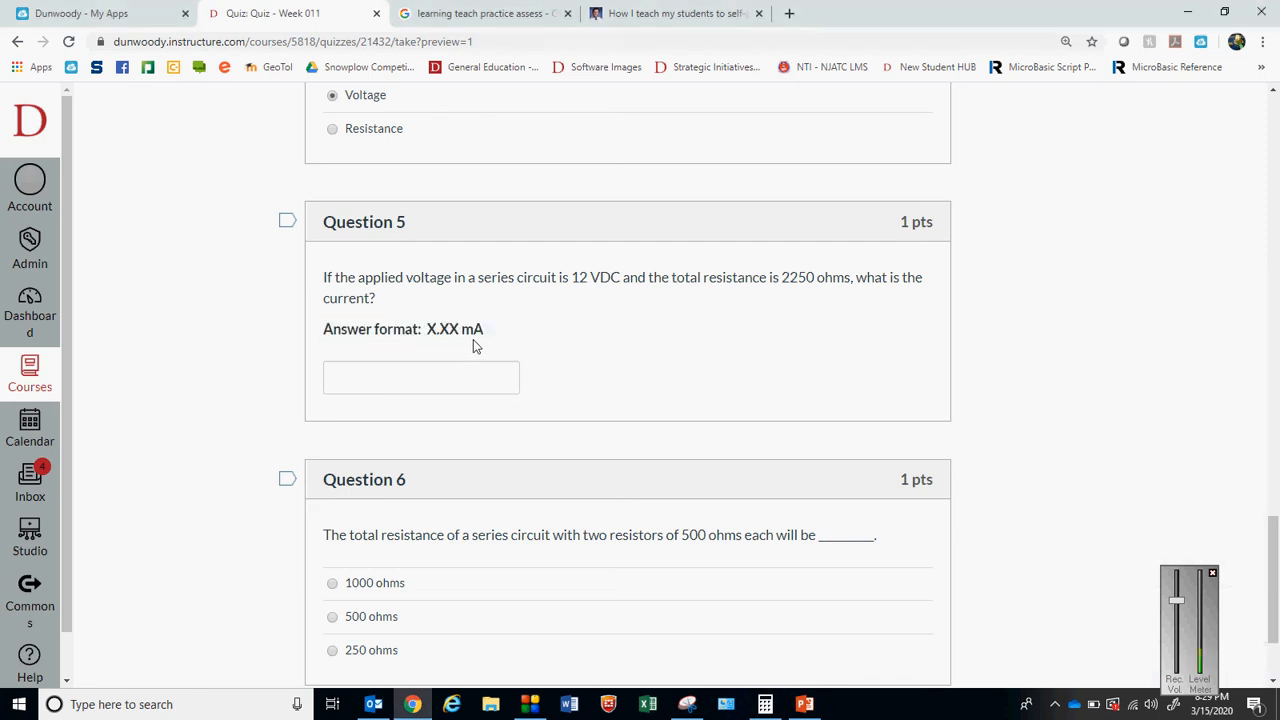
click(770, 710)
drag(1132, 297, 1024, 130)
text(12)
key(slash)
text(2250)
key(Return)
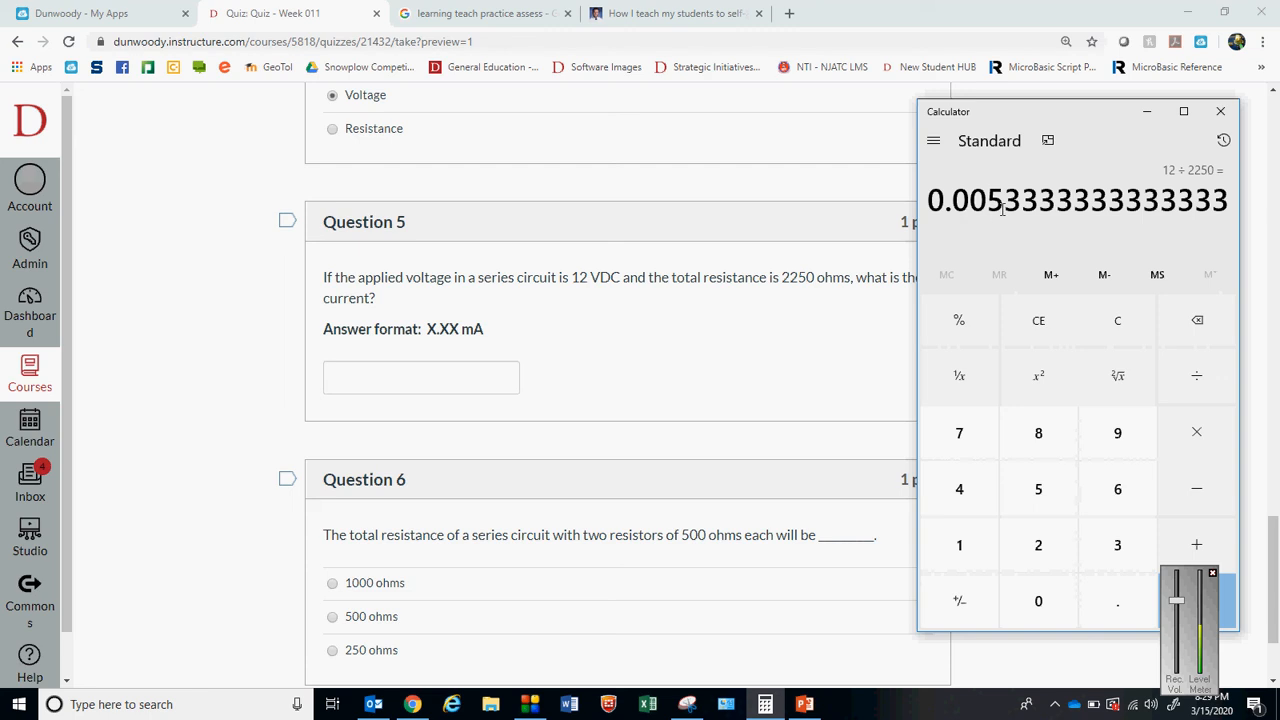
Answer Question 5 with 5.33 mA, following the stated answer format
click(370, 382)
text(5.33)
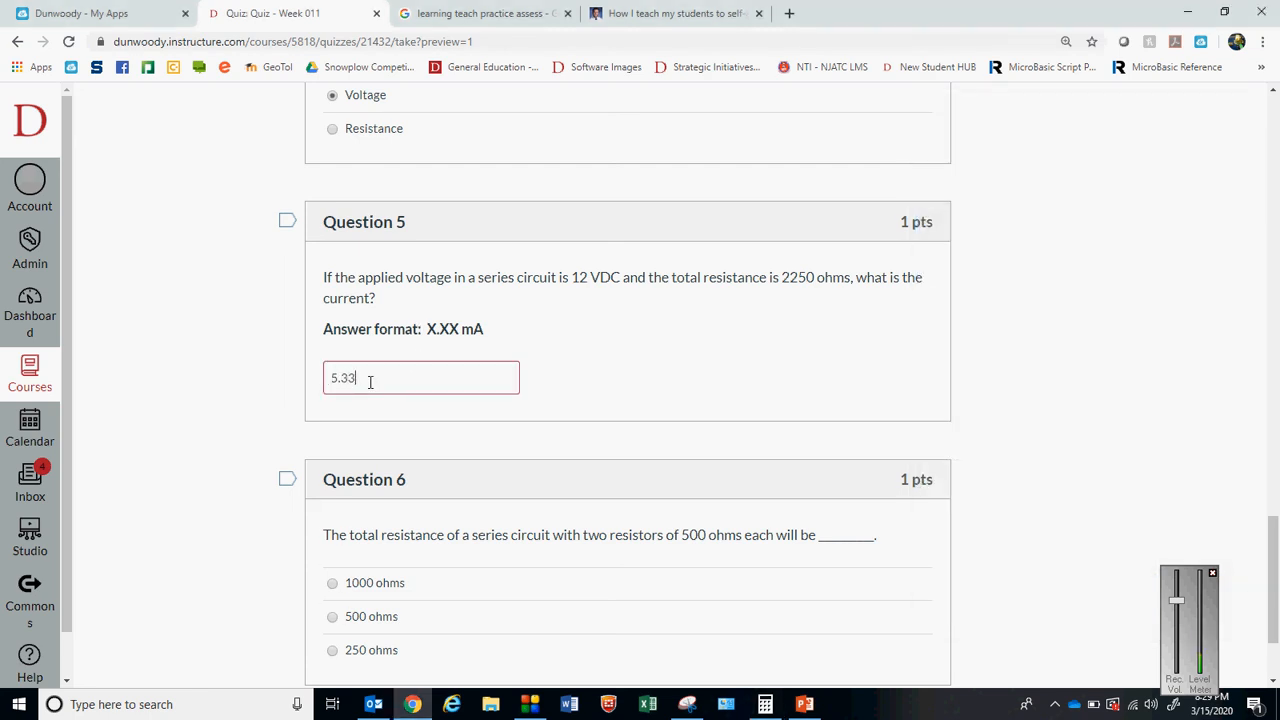
text( mA)
drag(503, 327, 427, 329)
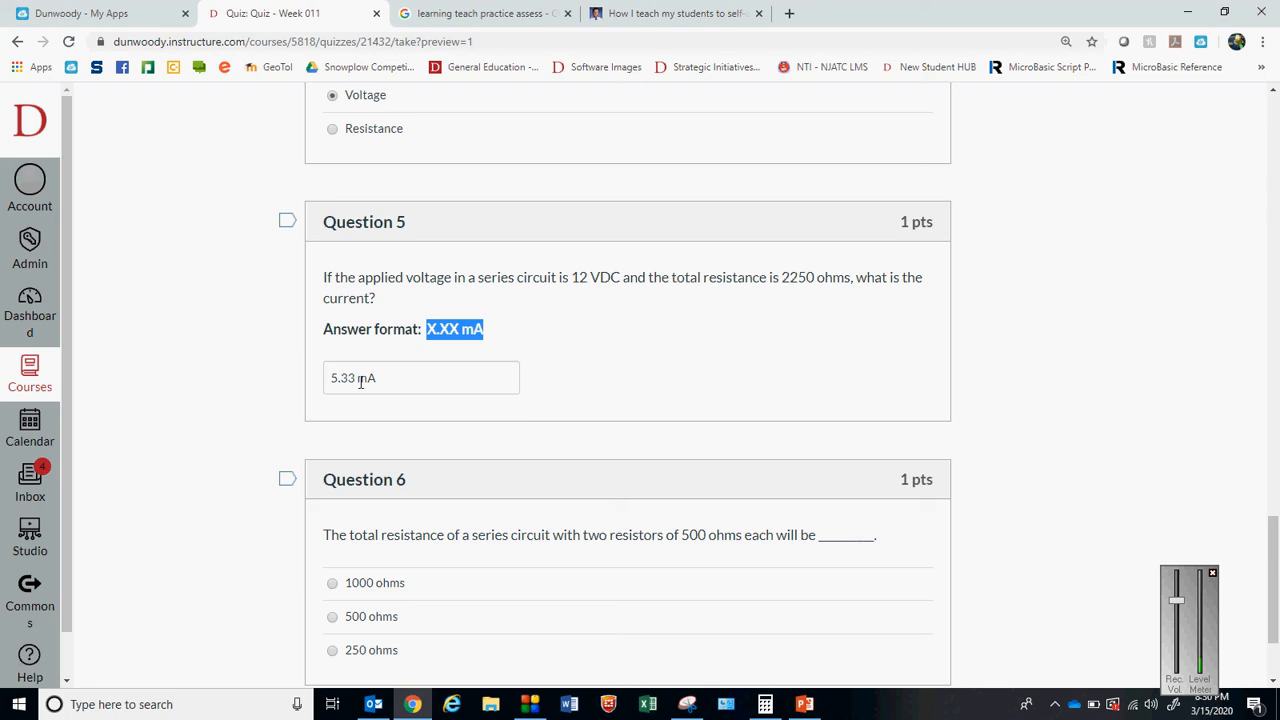
click(975, 364)
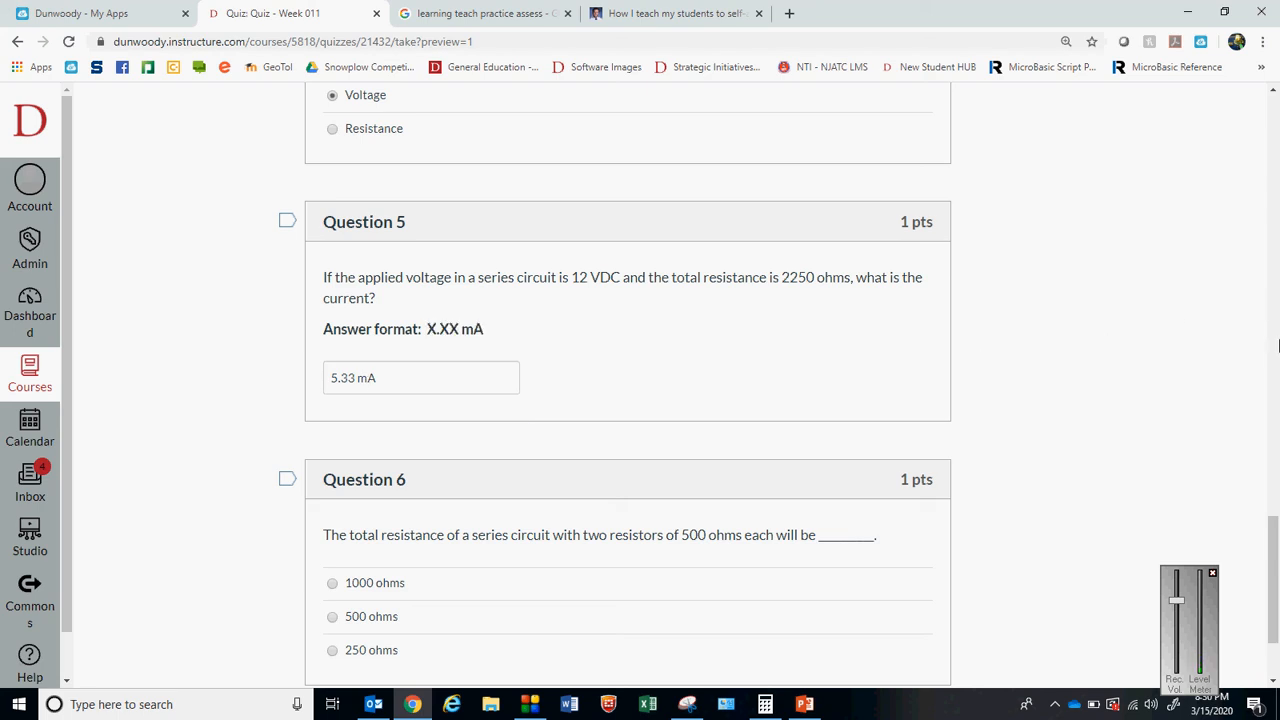
Answer Question 6 on the total resistance of two series resistors with 1000 ohms
drag(1277, 582, 1277, 630)
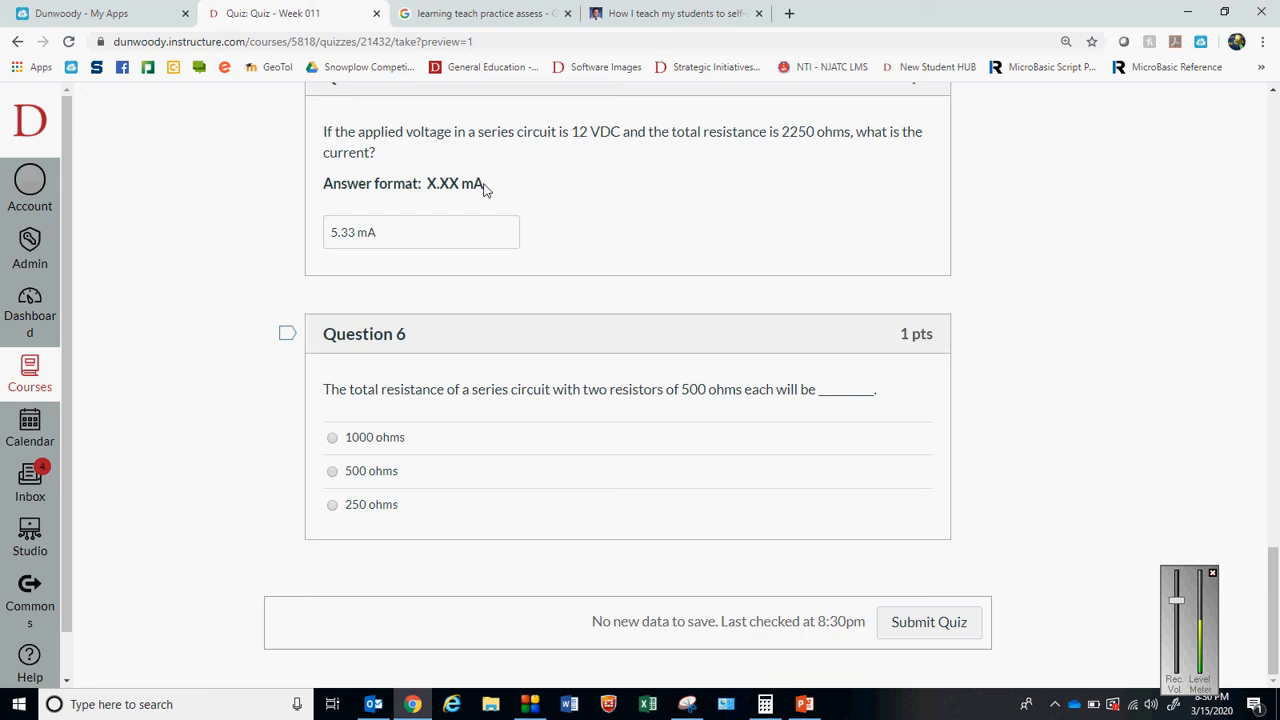
drag(484, 188, 313, 198)
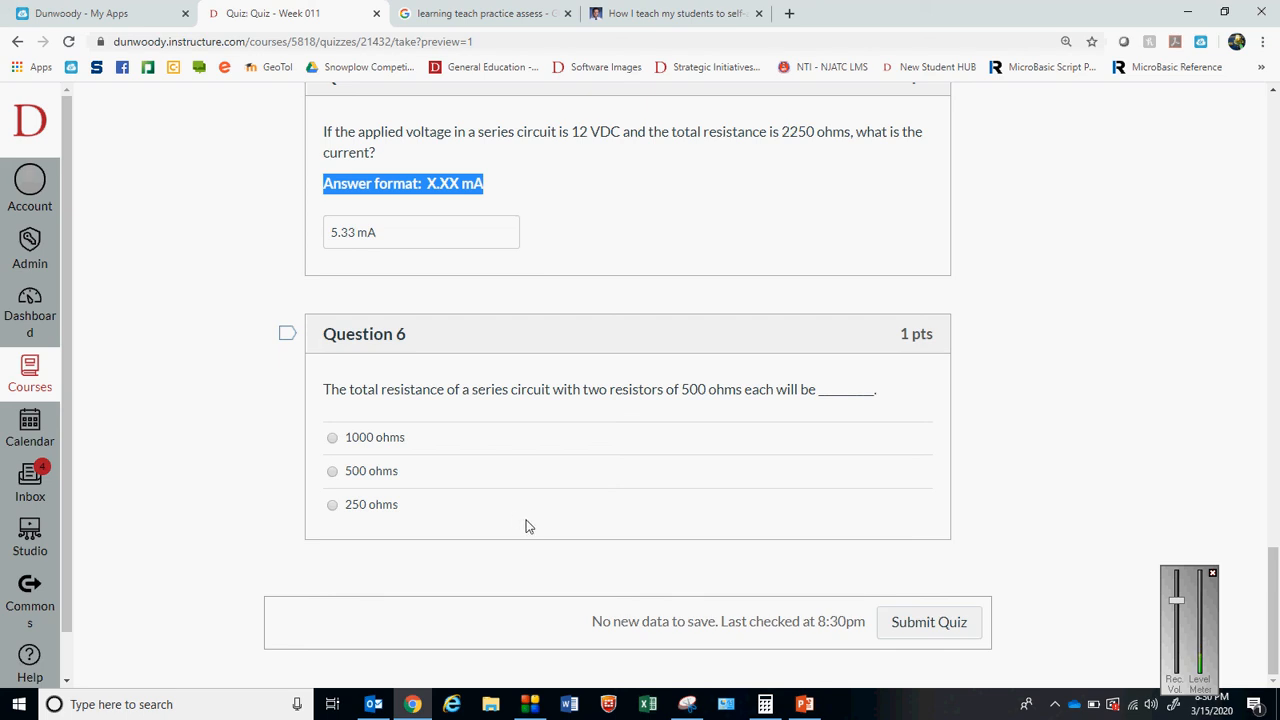
click(475, 494)
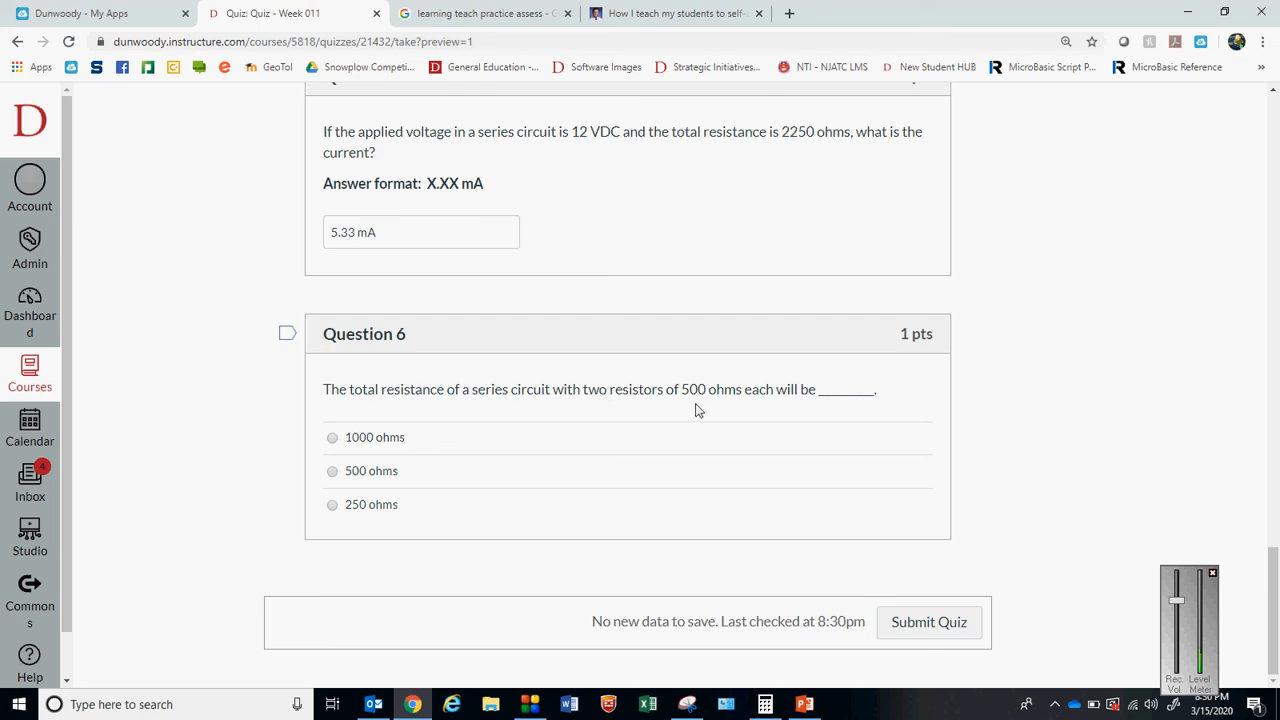
drag(742, 392, 455, 390)
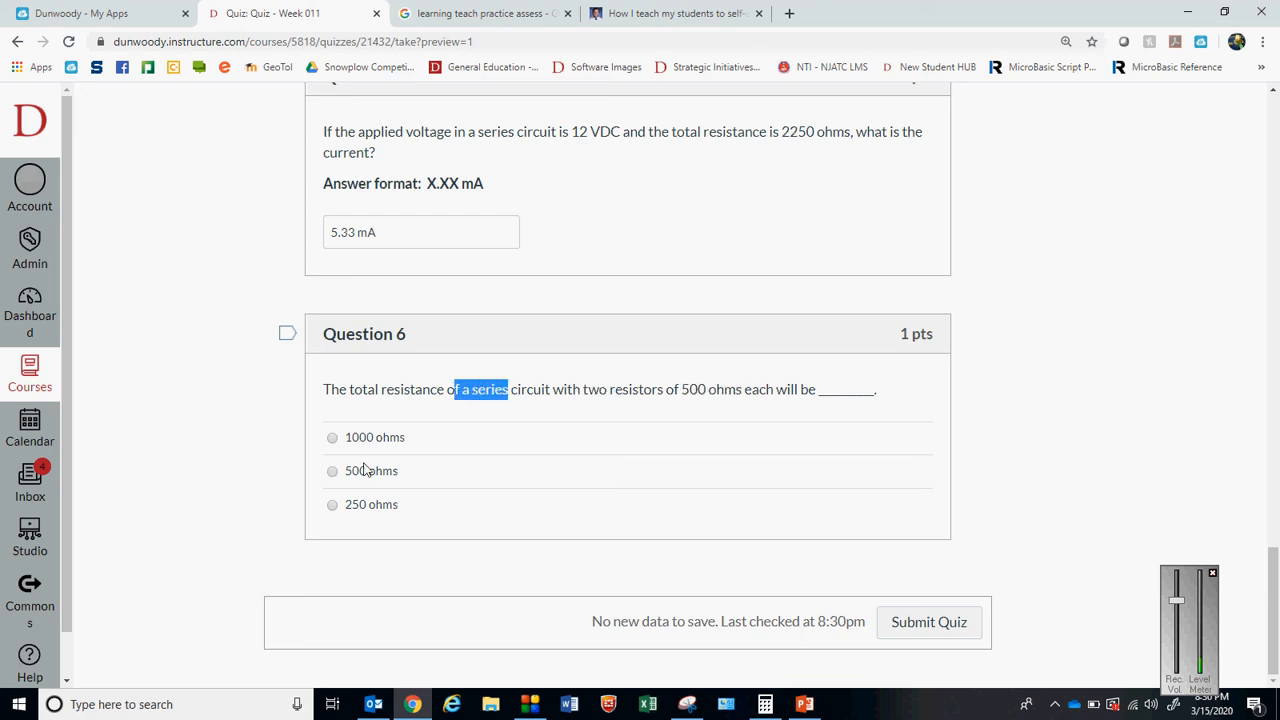
click(332, 438)
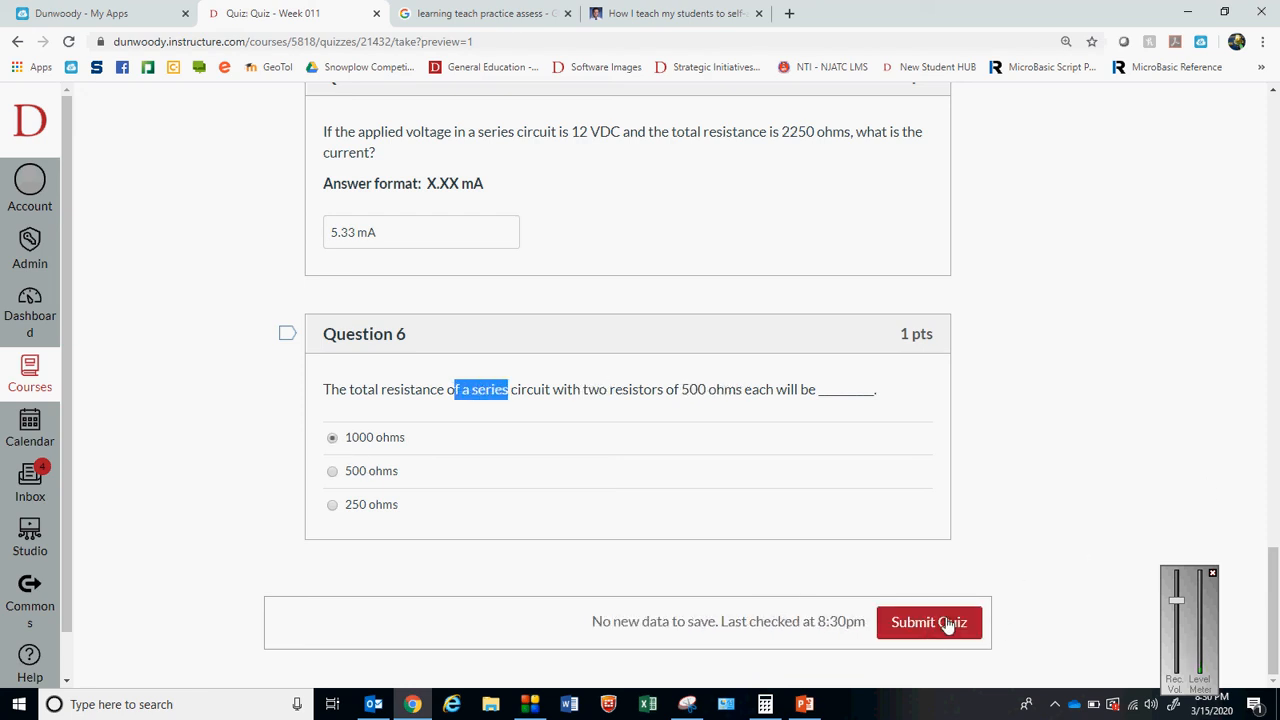
Change the Question 4 answer to Resistance and submit the quiz
scroll(1275, 560, up, 5)
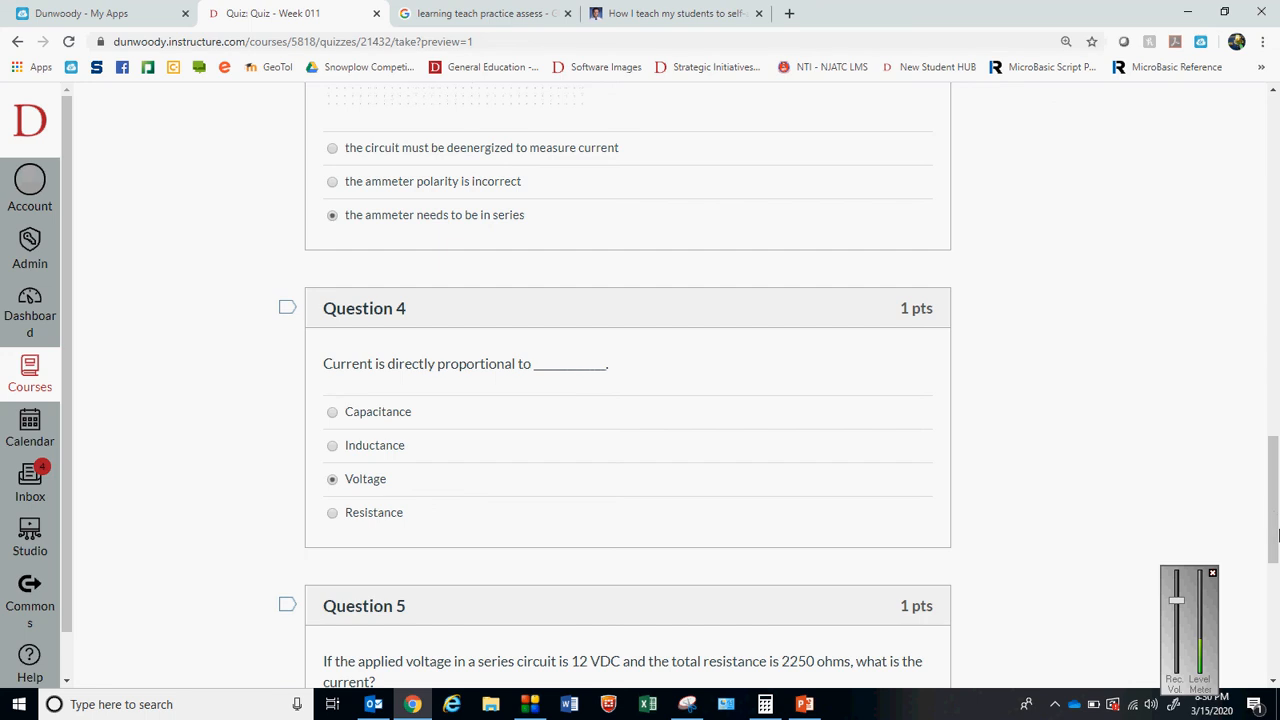
scroll(1276, 573, down, 2)
scroll(1275, 573, down, 1)
scroll(1275, 573, up, 2)
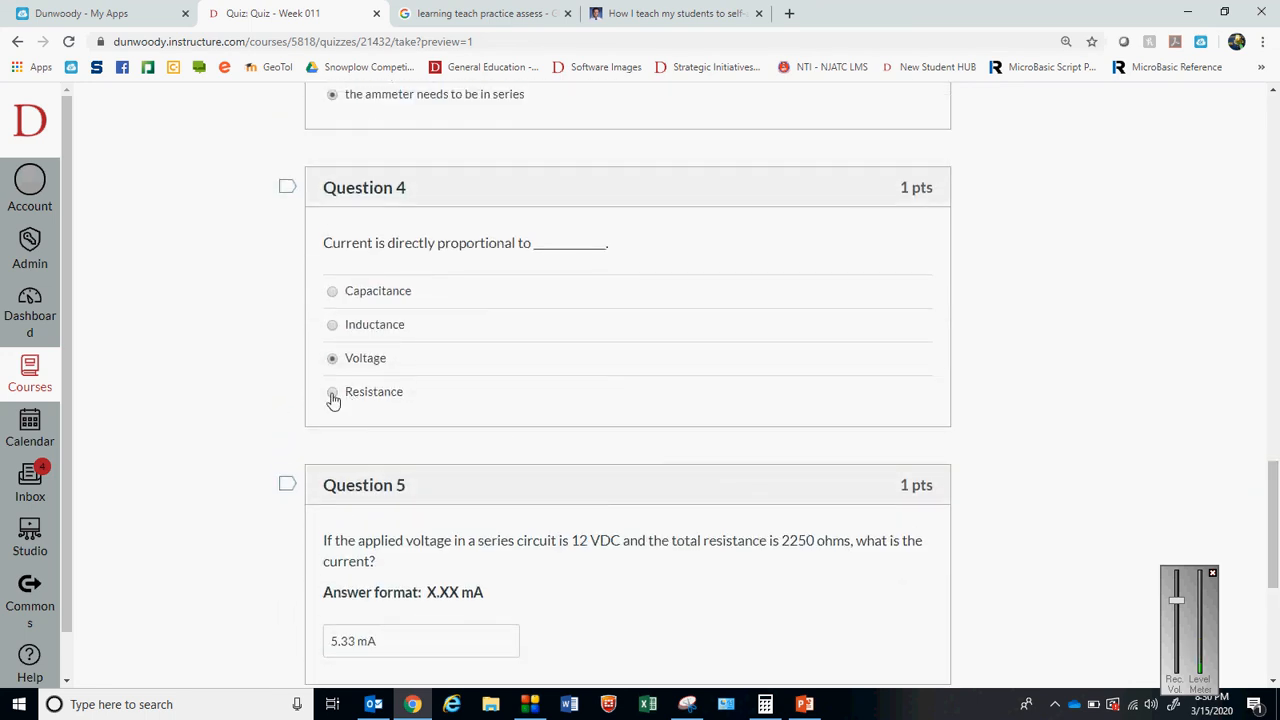
drag(1277, 525, 1278, 635)
click(934, 622)
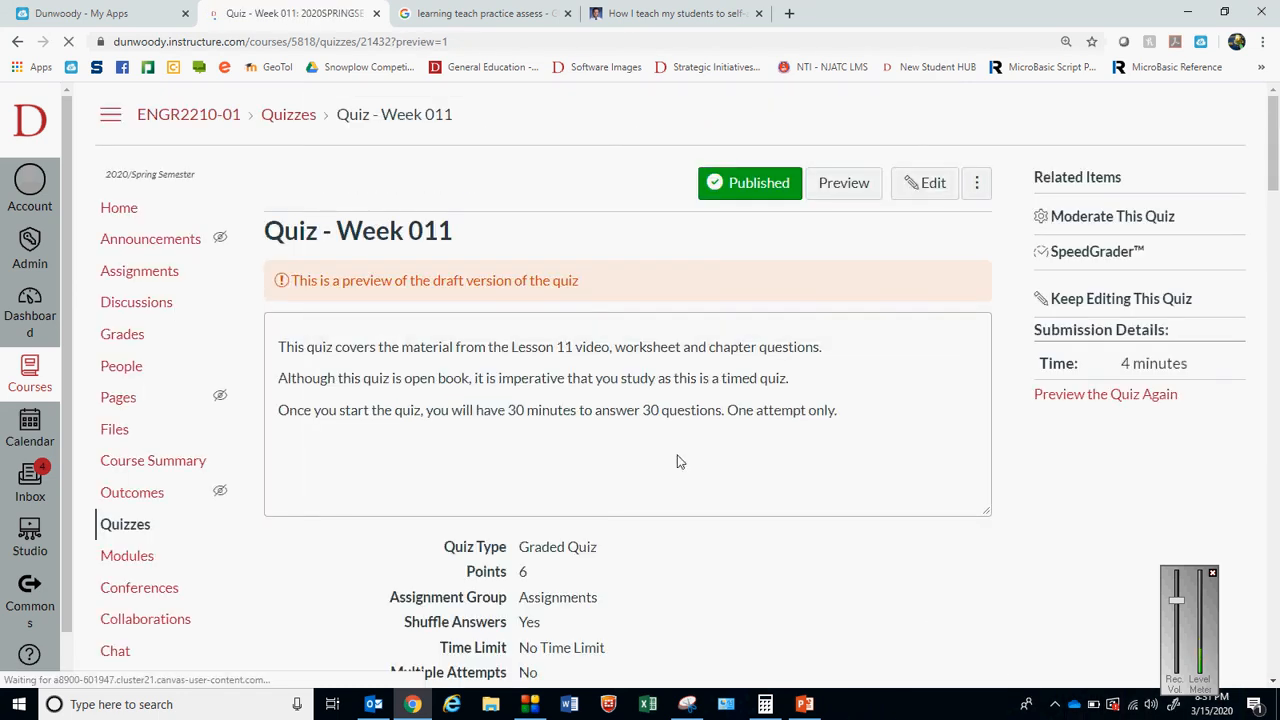
Review the submitted quiz's score and the grading of Questions 1 to 4
drag(1275, 141, 1277, 275)
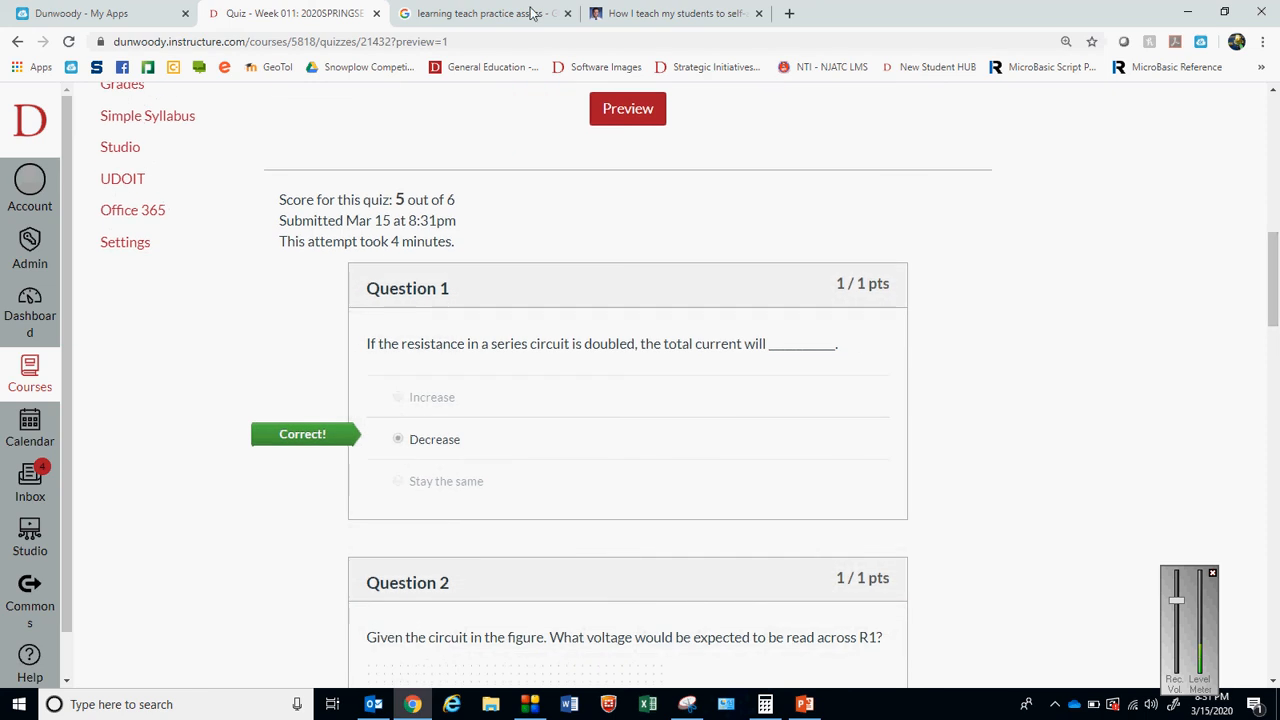
drag(458, 203, 279, 201)
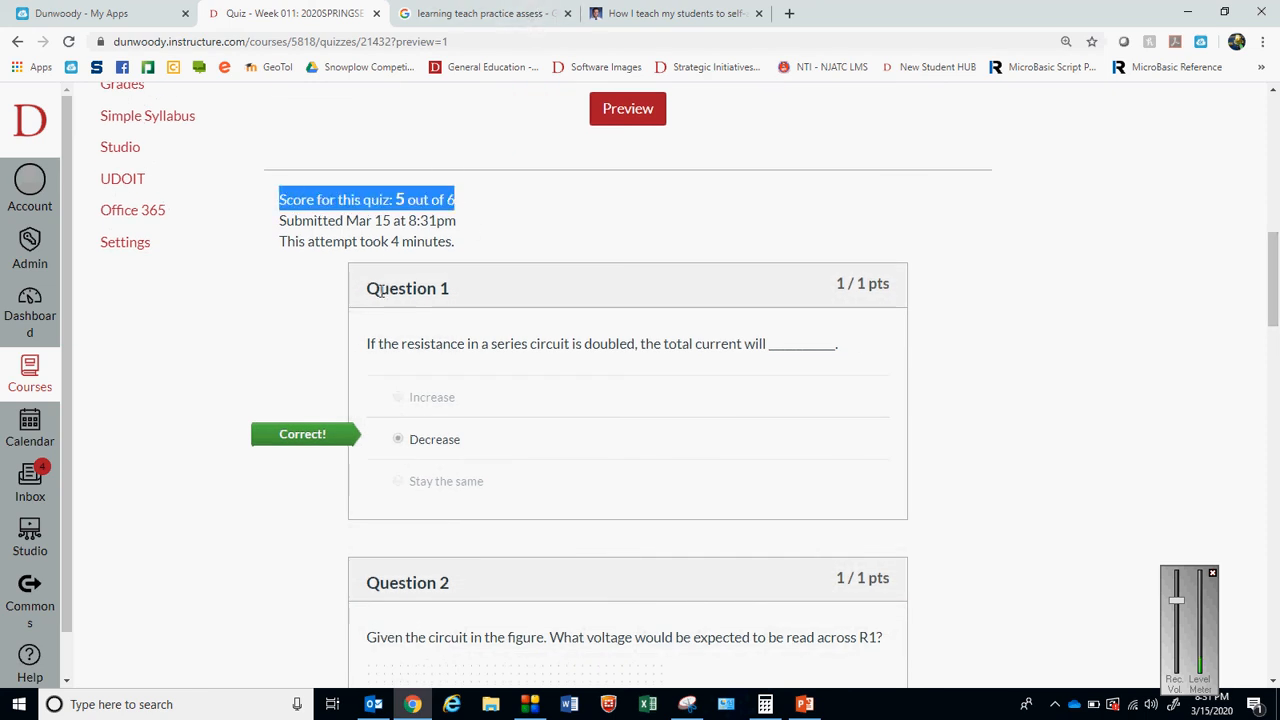
click(1077, 410)
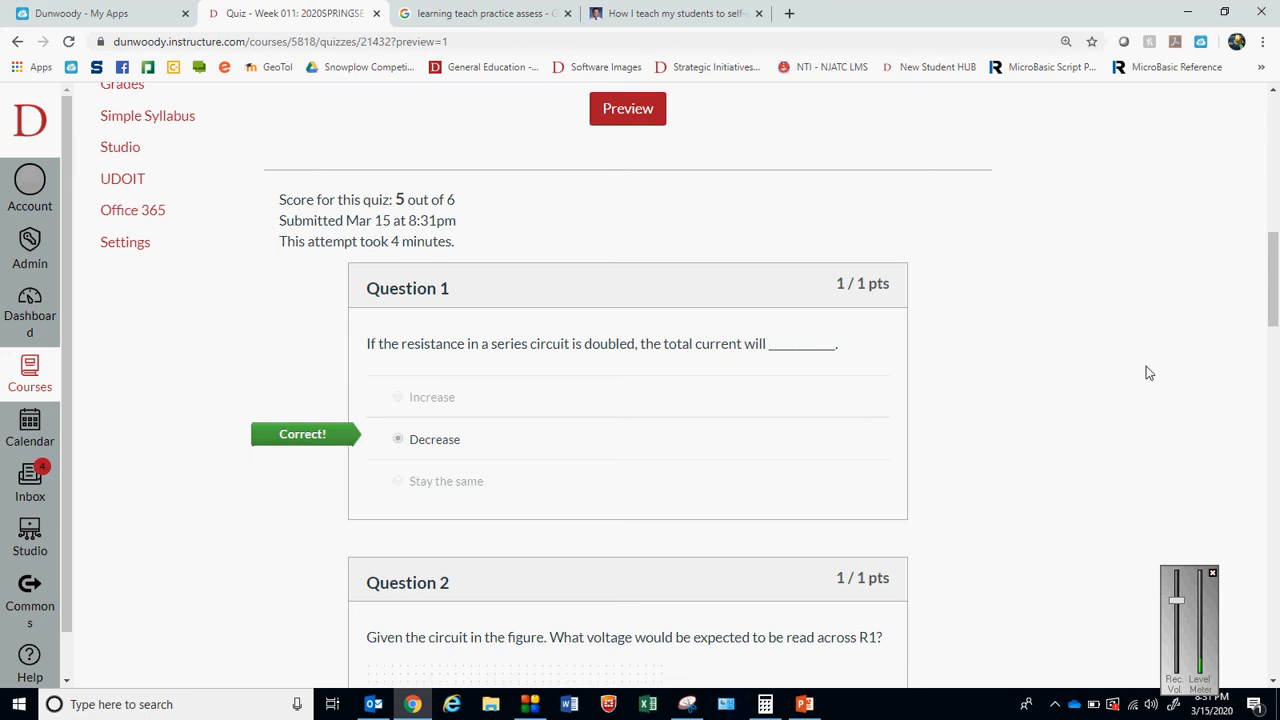
scroll(1273, 327, down, 2)
drag(1273, 327, 1277, 540)
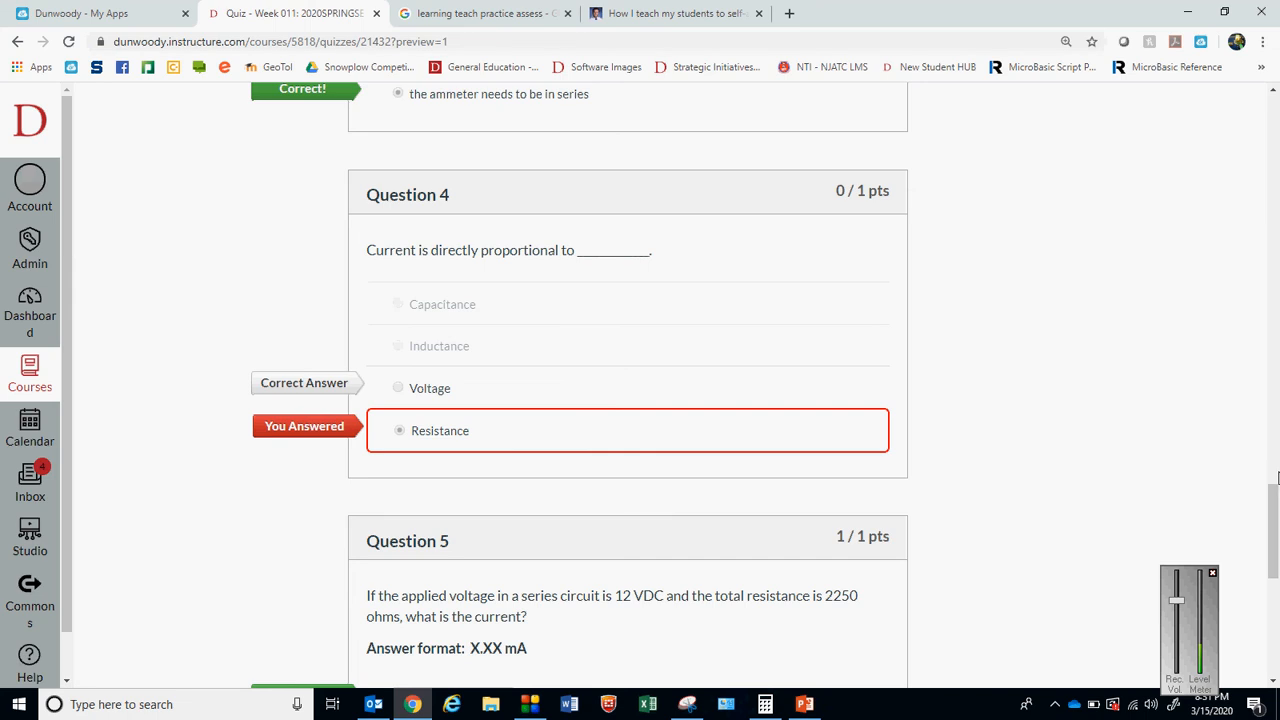
Compare Question 5's accepted answers with its answer format, and check the grading of Question 6
scroll(1276, 516, down, 4)
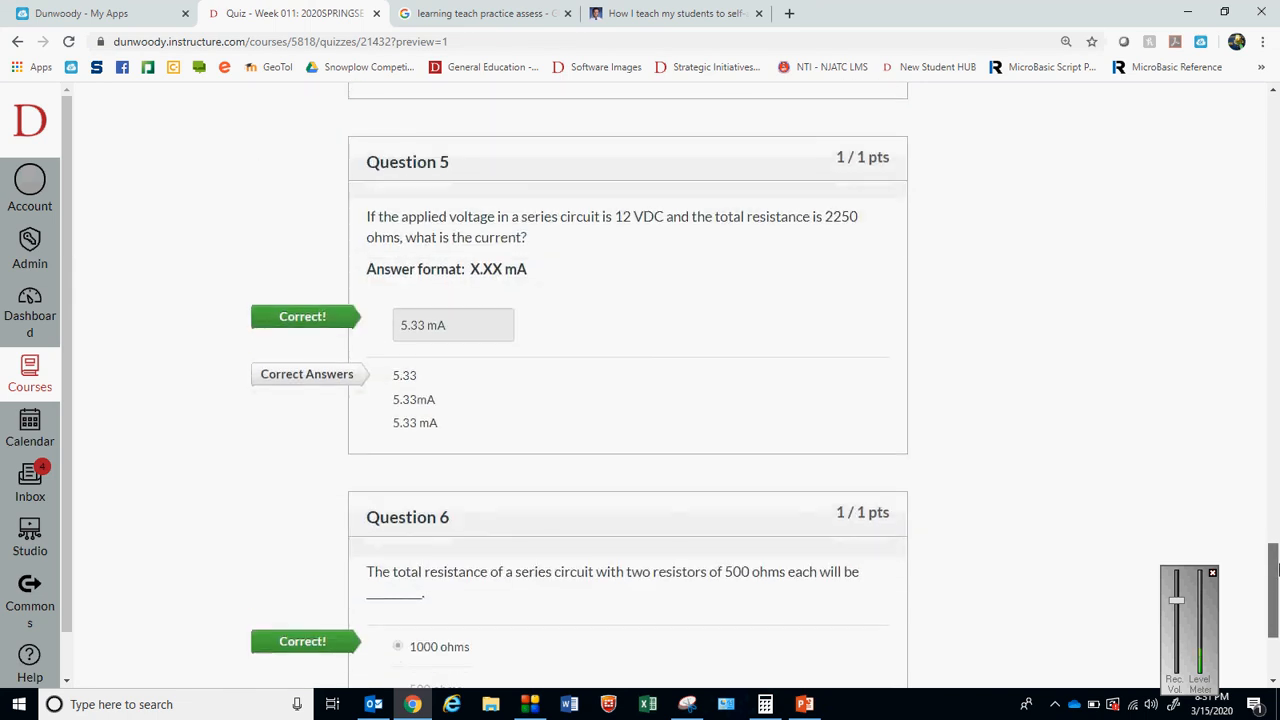
drag(536, 276, 464, 272)
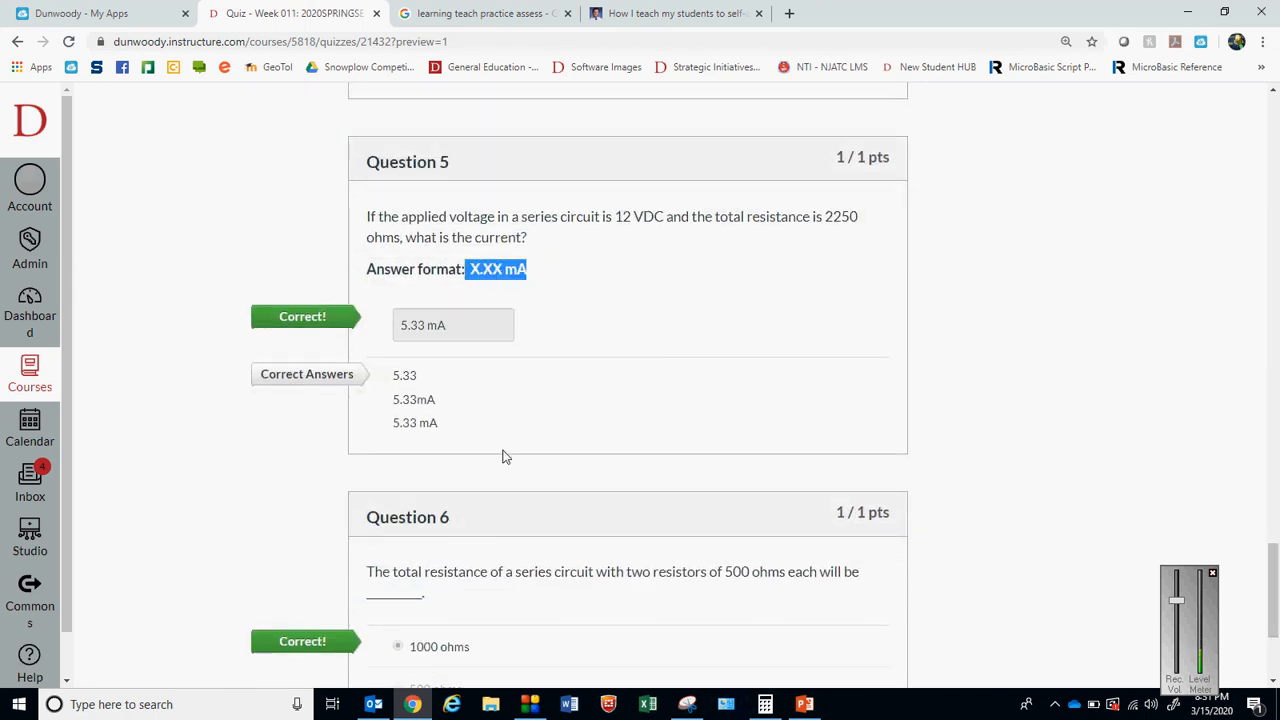
click(420, 388)
double_click(418, 377)
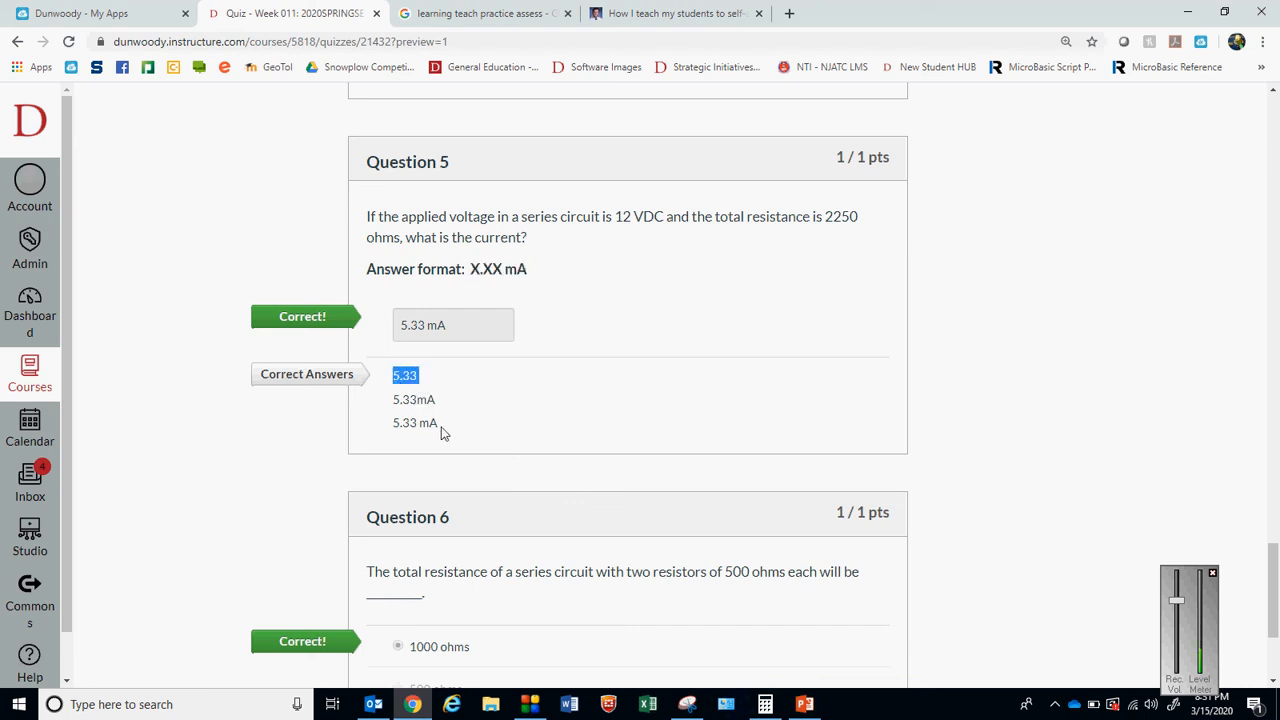
drag(410, 405, 392, 401)
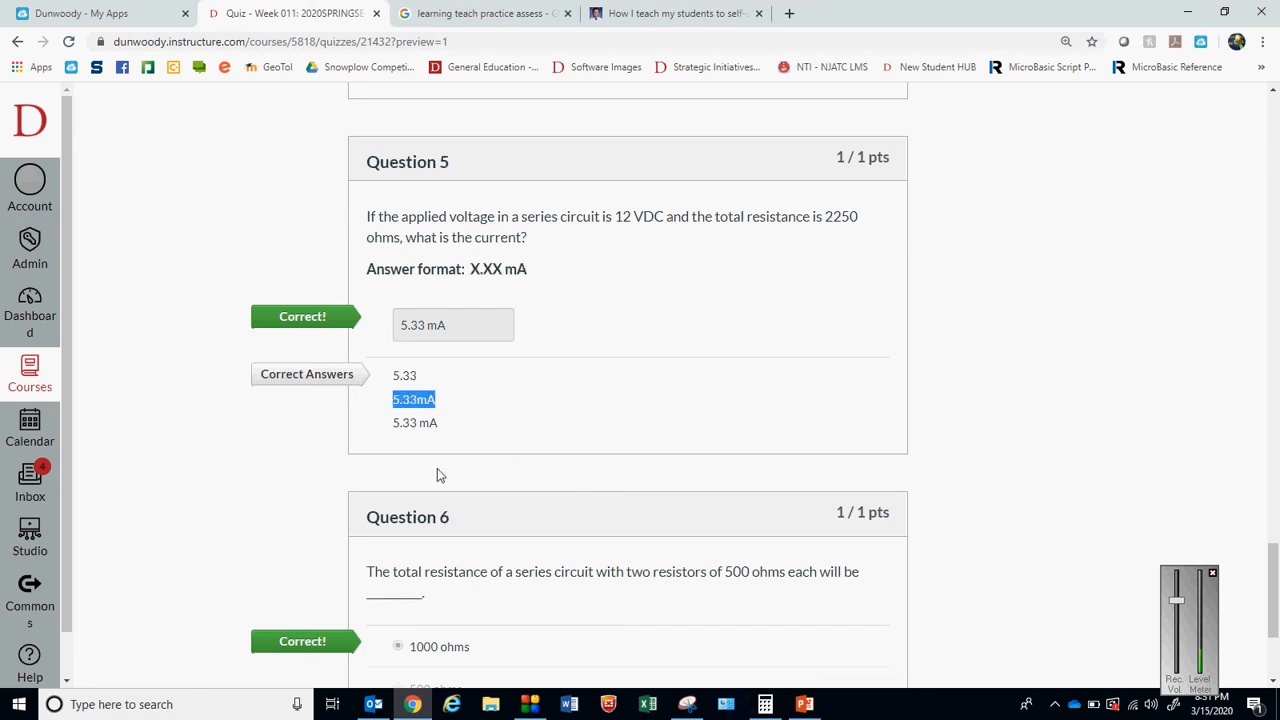
click(456, 440)
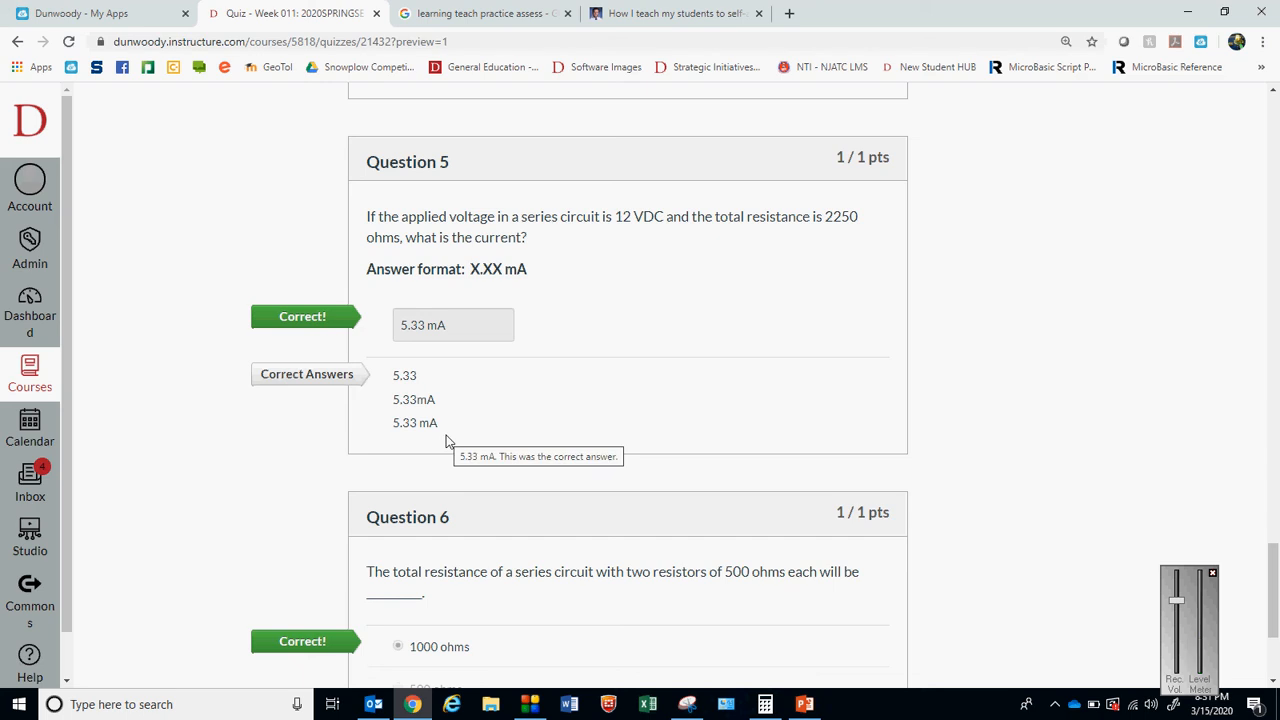
double_click(530, 270)
drag(486, 268, 470, 269)
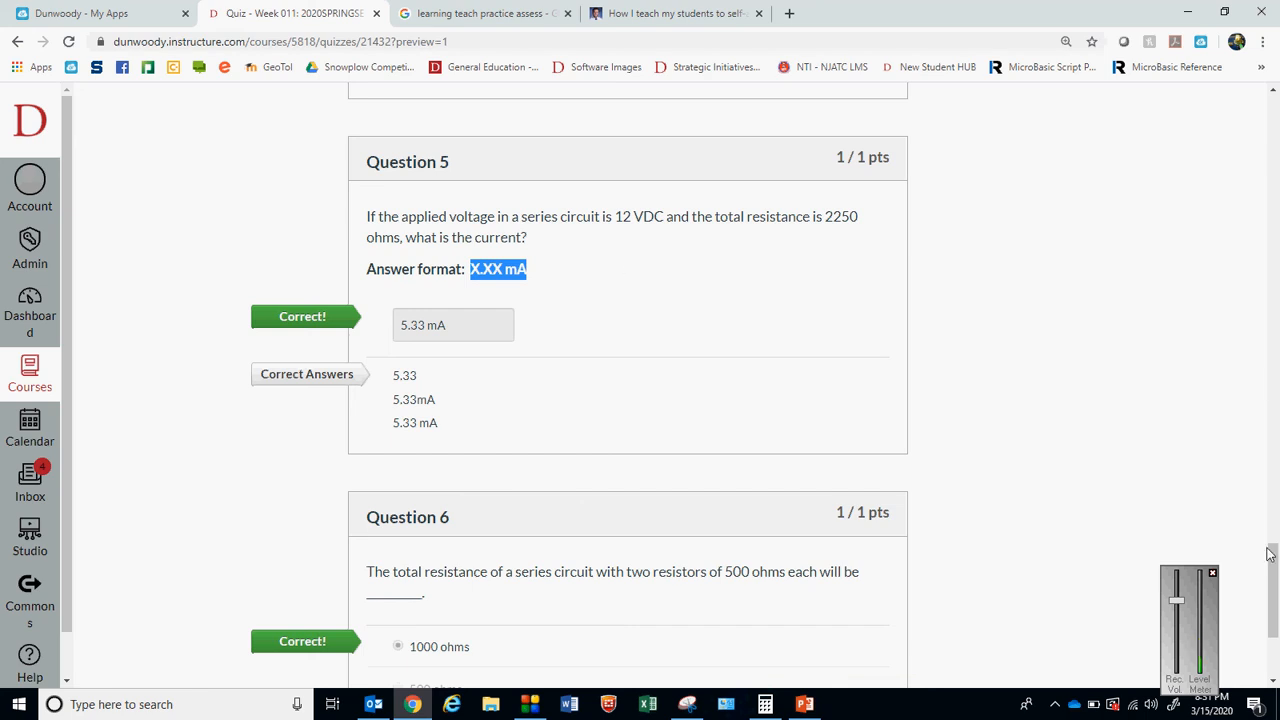
drag(1272, 575, 1275, 630)
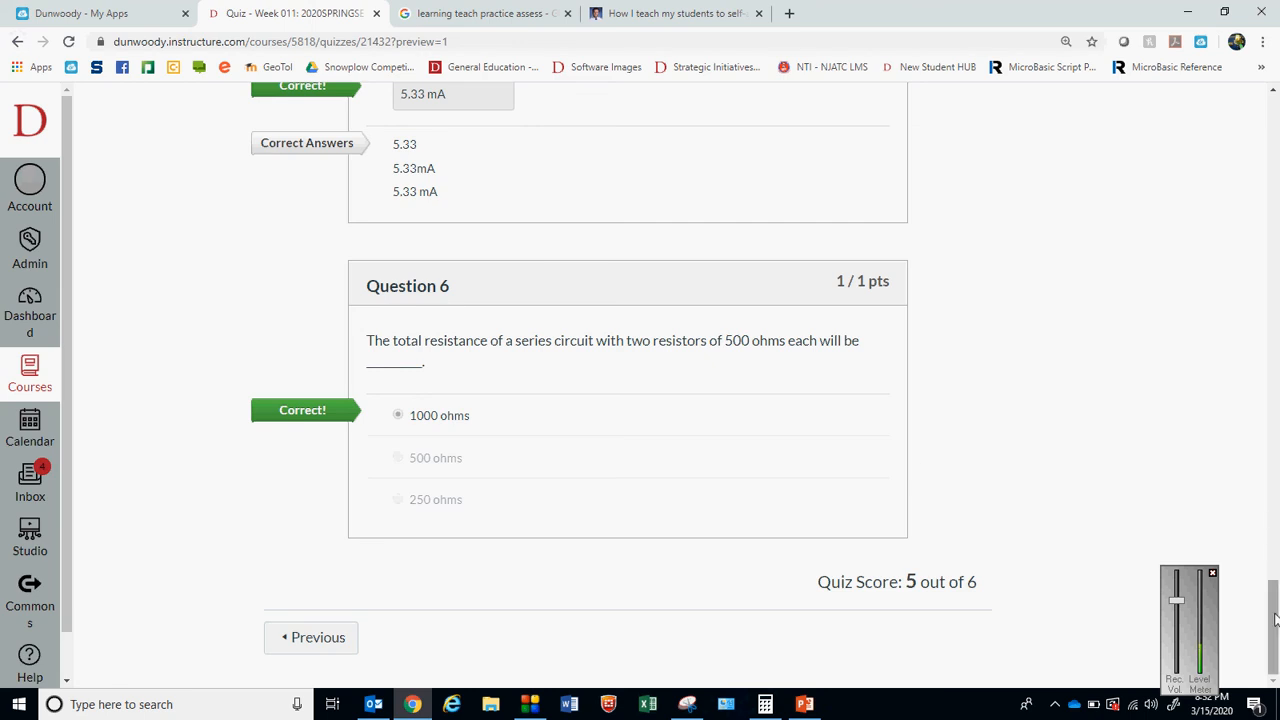
Return to the course home page and review the items in the Week 011 module
drag(1268, 641, 1270, 150)
click(116, 208)
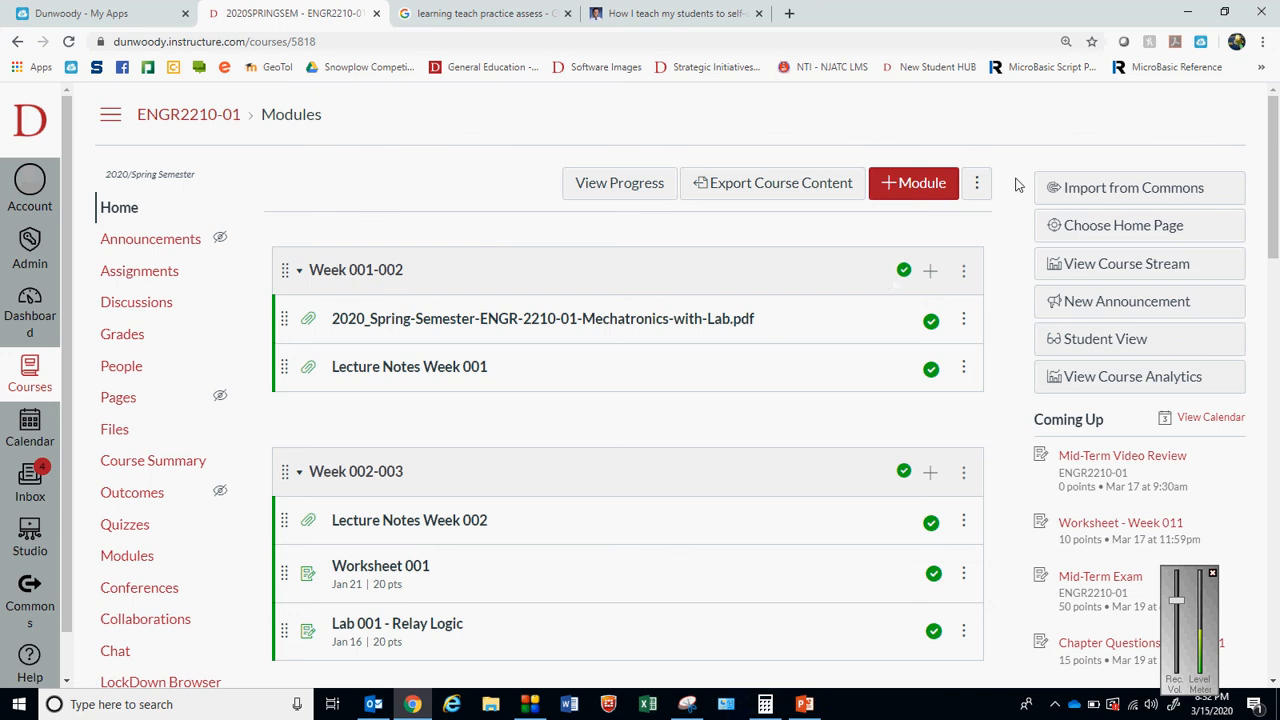
drag(1274, 228, 1277, 655)
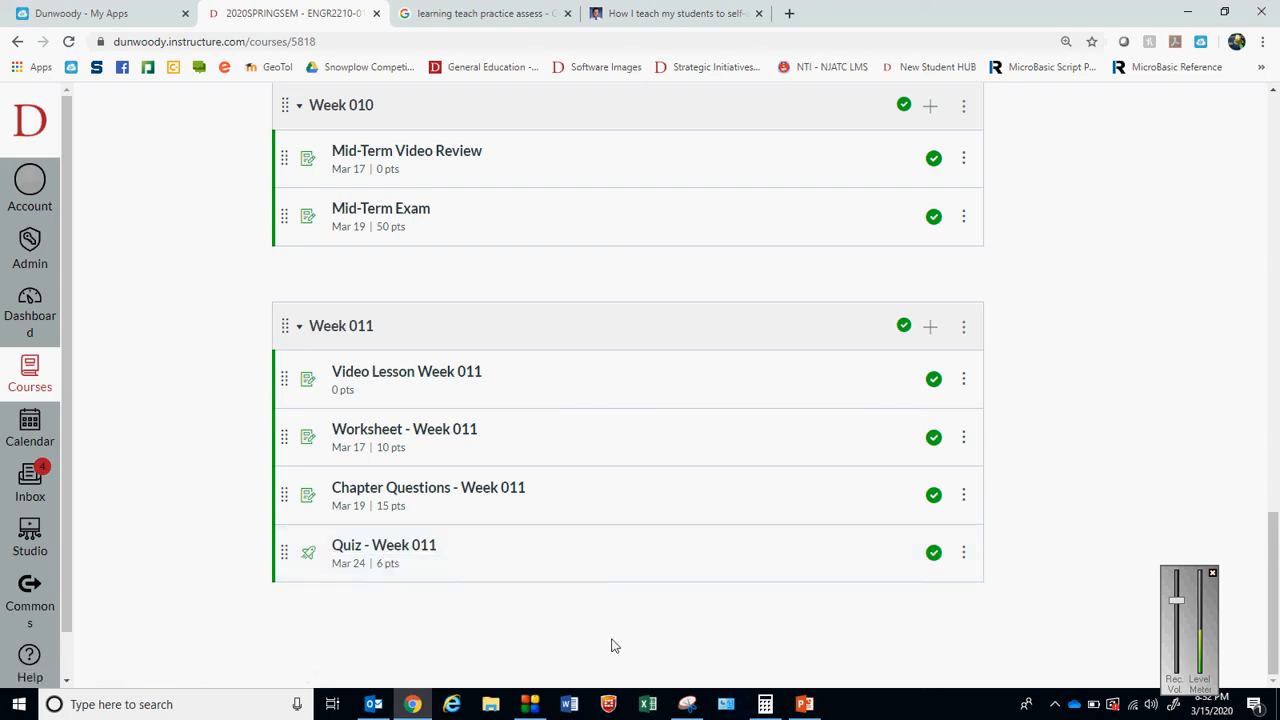
drag(401, 568, 380, 565)
click(424, 627)
Switch to the PowerPoint presentation, go to its title slide and select all the slides
click(815, 704)
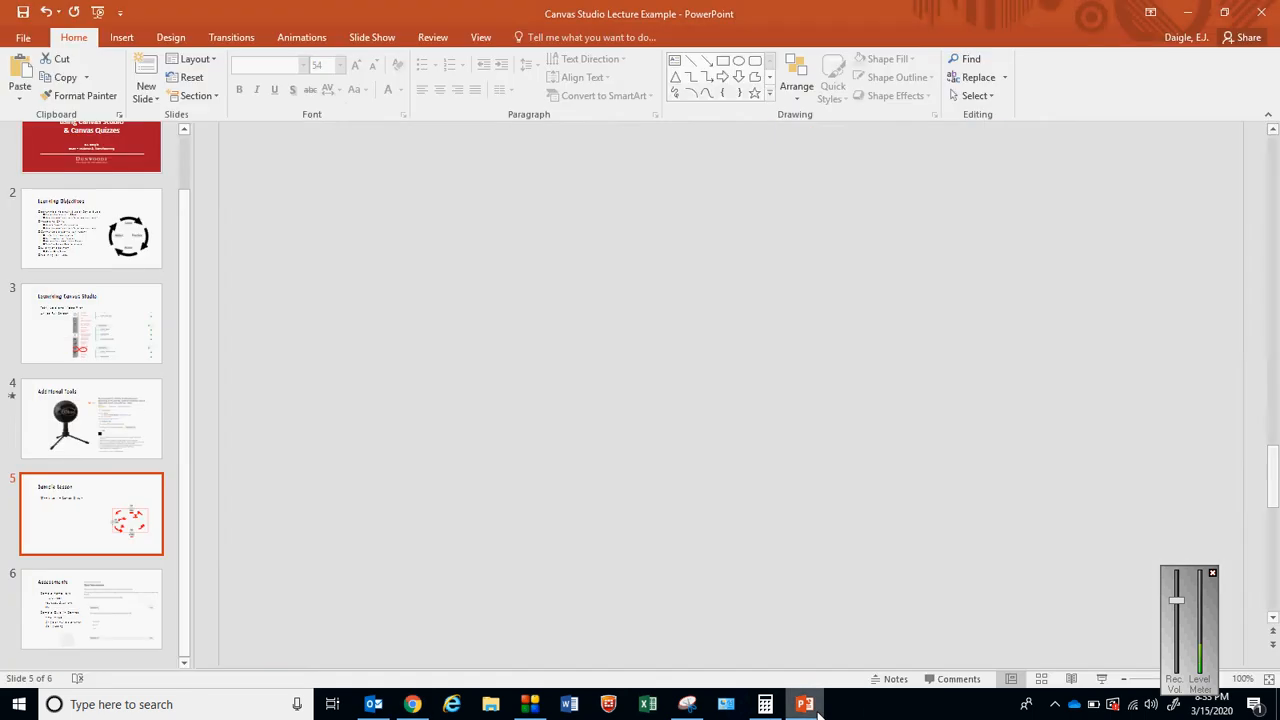
click(115, 335)
key(Home)
key(ctrl+a)
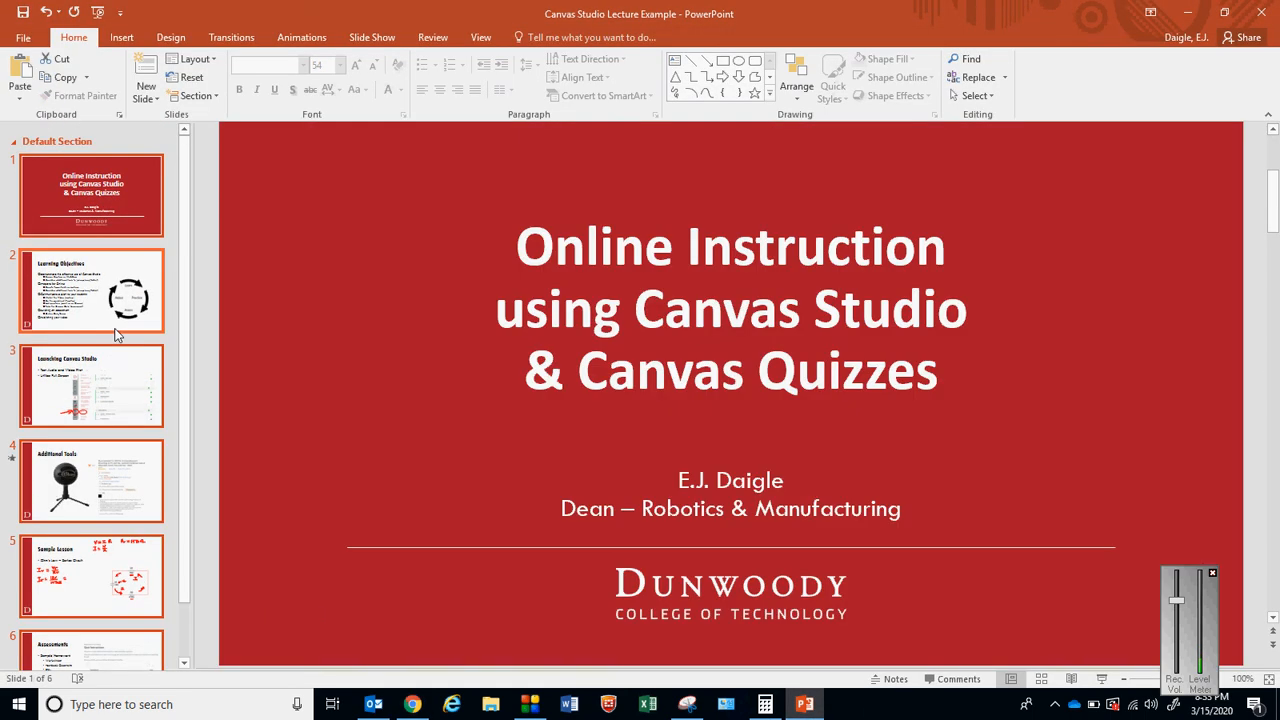